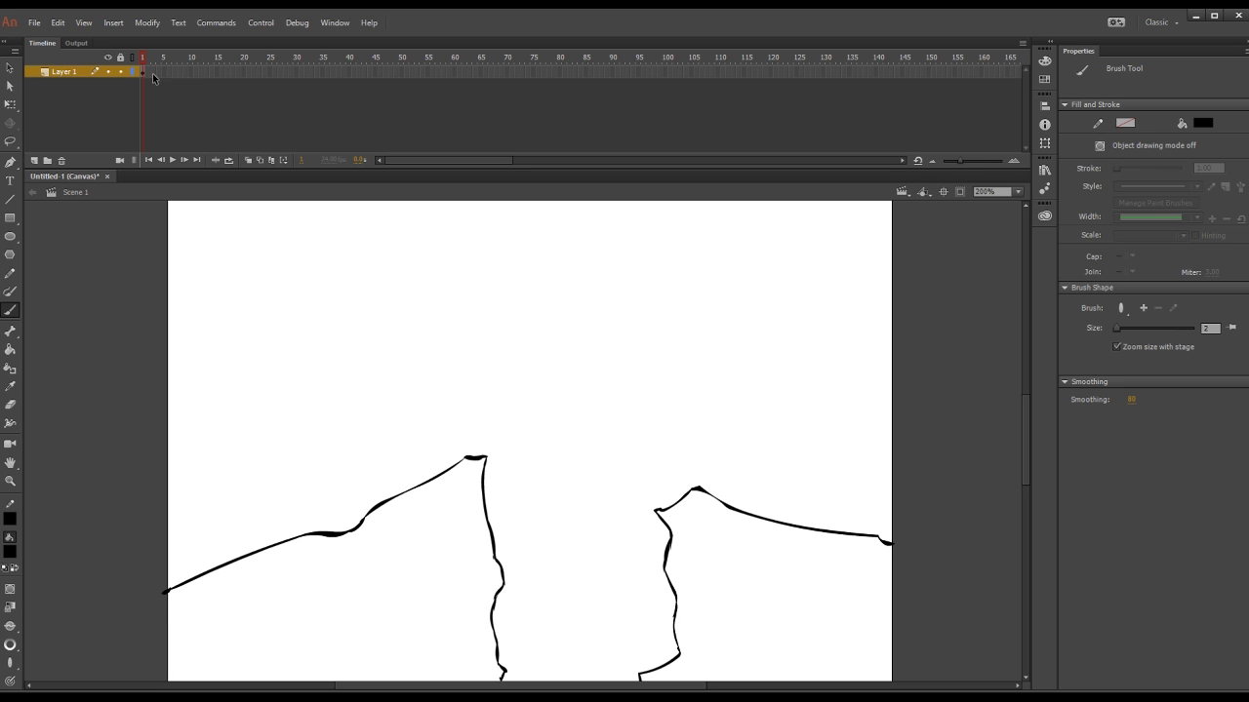
Step: Rename the layer holding the cliff drawing as bg
text(bg)
key(Return)
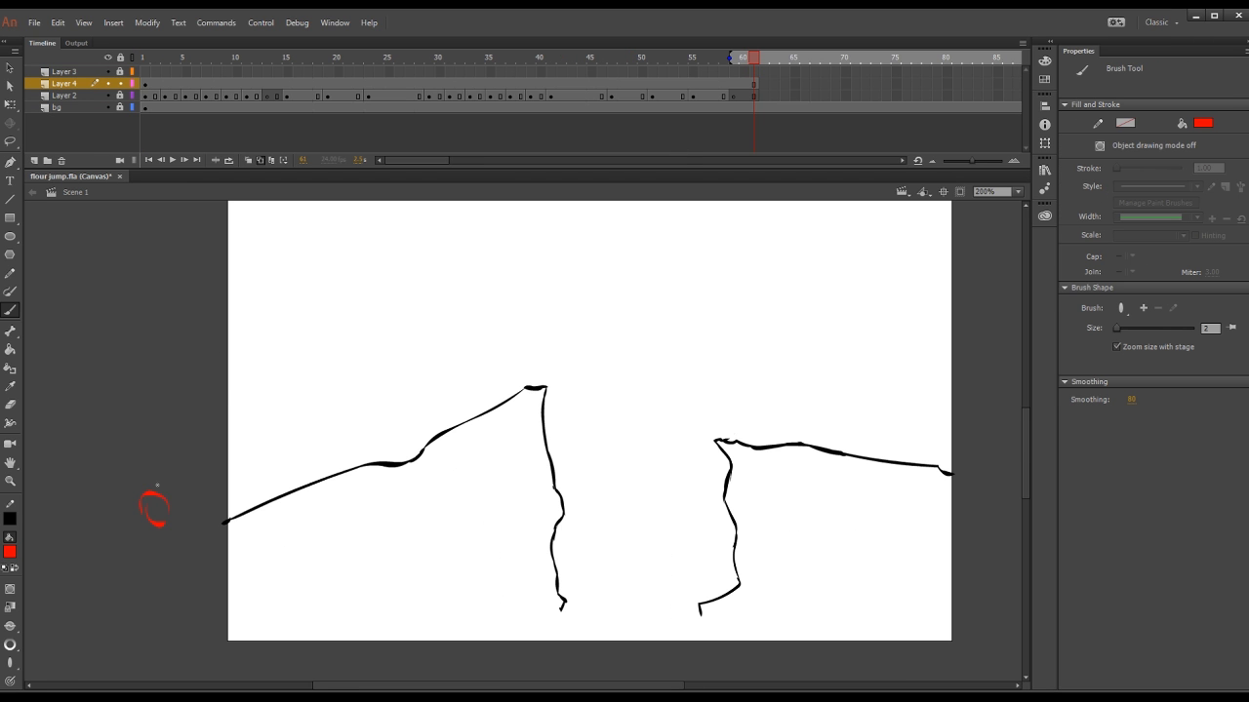
Step: Draw the red bounce arcs with landing circles across both cliffs and scrub through the rough animation against them
mouse_move(157, 485)
mouse_down()
mouse_move(603, 251)
mouse_move(575, 271)
mouse_move(739, 421)
mouse_move(775, 366)
mouse_move(964, 402)
mouse_move(970, 460)
mouse_up()
click(256, 60)
drag(256, 73, 399, 74)
Step: Rename Layer 4 as arcs, displaying it as outlines beneath Layer 2
double_click(71, 84)
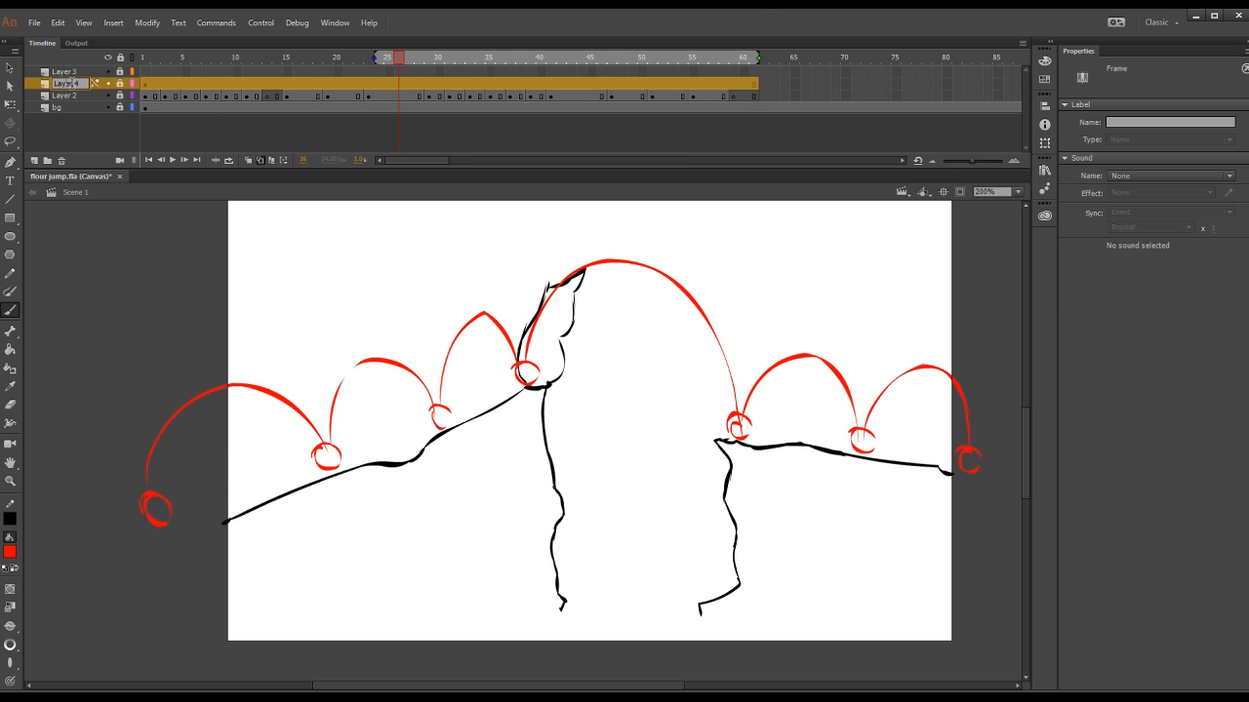
drag(64, 84, 68, 101)
click(132, 95)
click(145, 84)
Step: Zoom the stage to 400% around the first bounces and unlock Layer 2 at frame 1
click(990, 229)
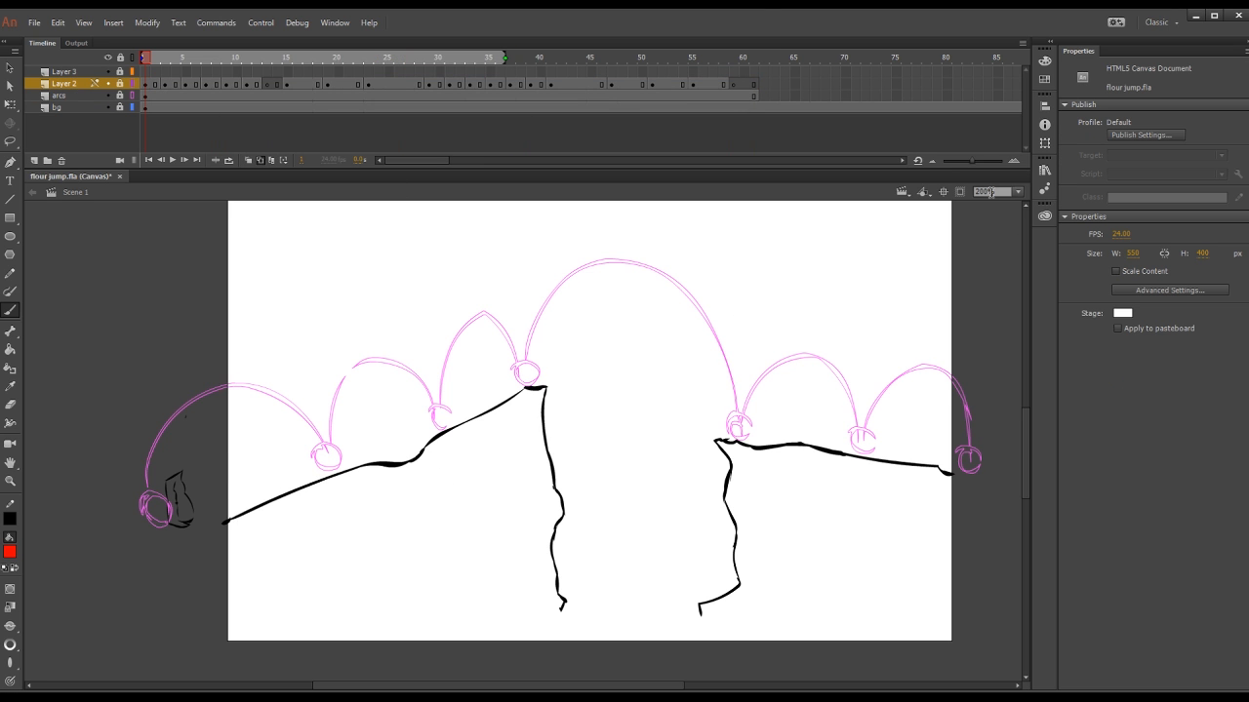
key(ctrl+equal)
drag(390, 410, 704, 408)
click(146, 85)
click(120, 84)
click(132, 84)
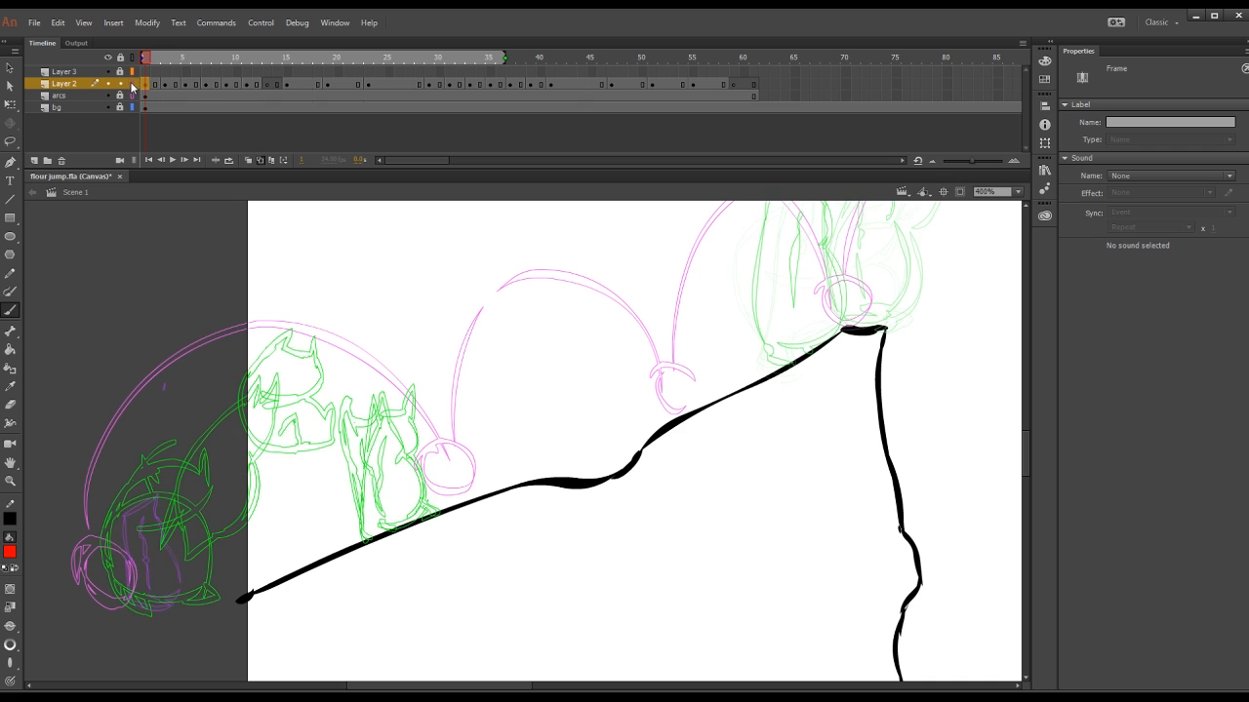
click(132, 83)
Step: Shorten the onion-skin range to two frames around the playhead and check the rough sack poses up to frame 11
drag(163, 59, 310, 59)
mouse_move(669, 59)
mouse_down()
mouse_move(333, 59)
mouse_move(152, 89)
mouse_up()
click(248, 85)
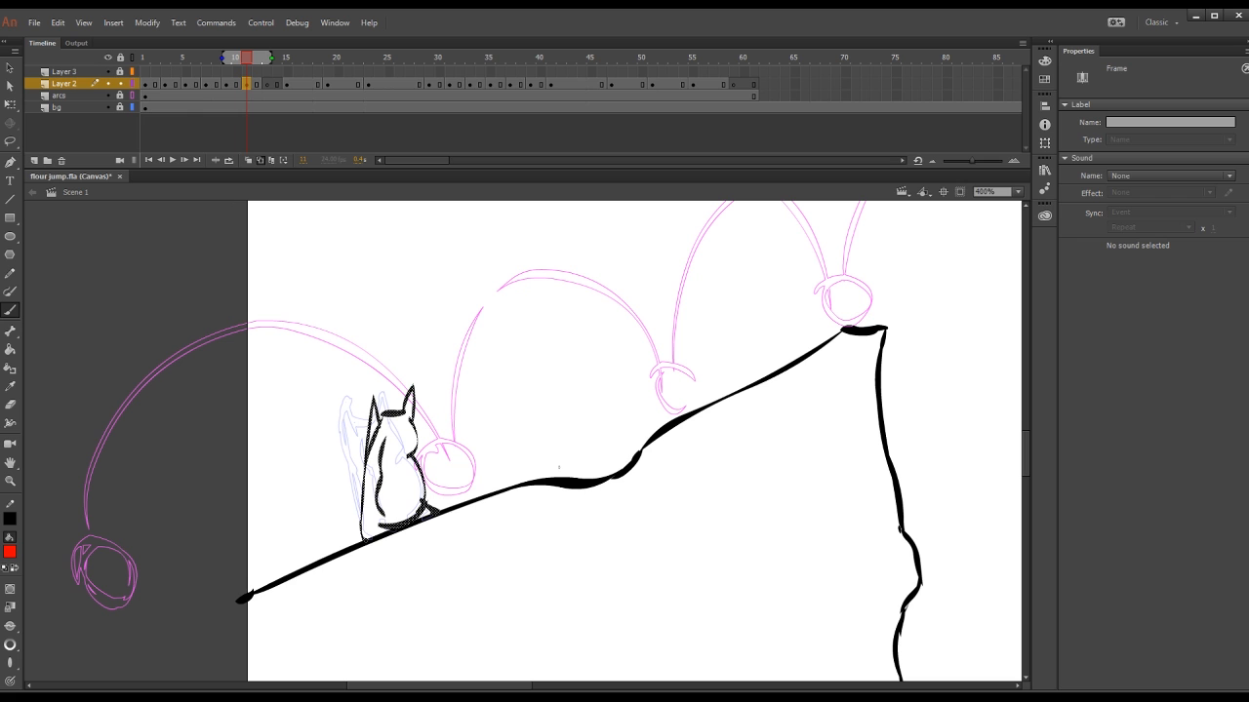
click(119, 85)
click(119, 85)
click(148, 61)
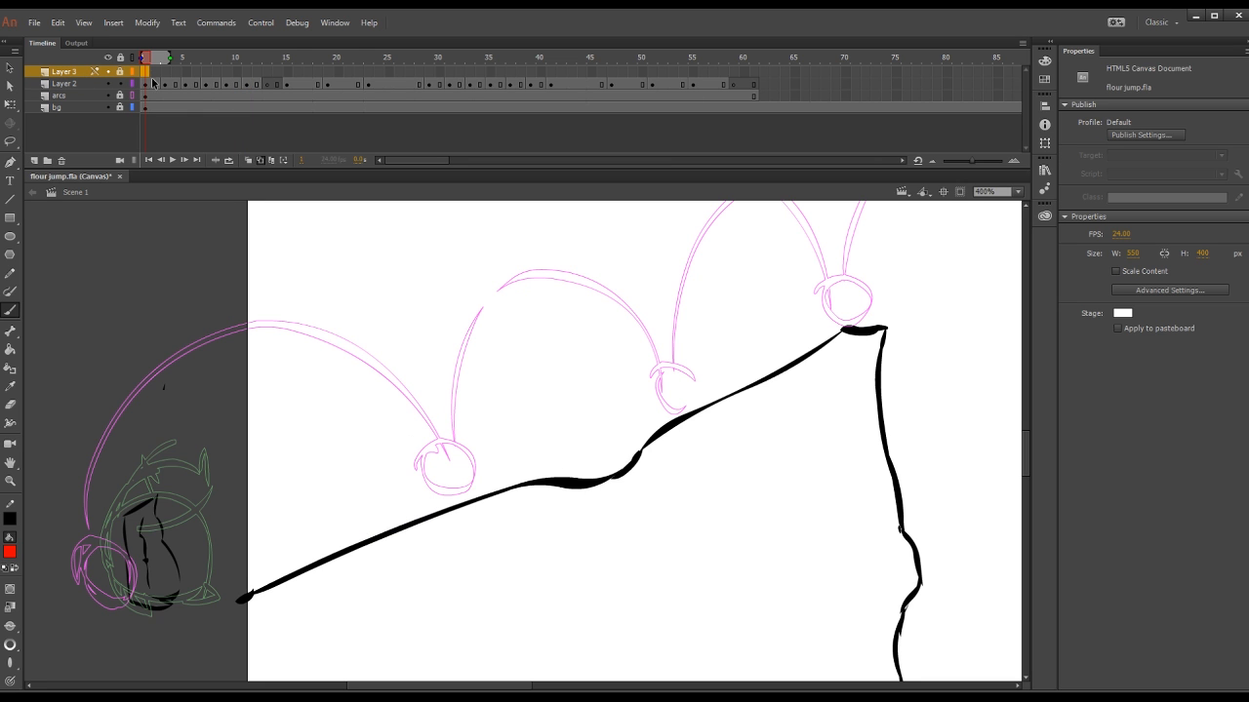
Step: Lock Layer 2 as an outline reference and place the unlocked Layer 3 directly beneath it
click(132, 83)
drag(148, 60, 68, 67)
click(205, 85)
click(120, 71)
click(120, 83)
click(147, 85)
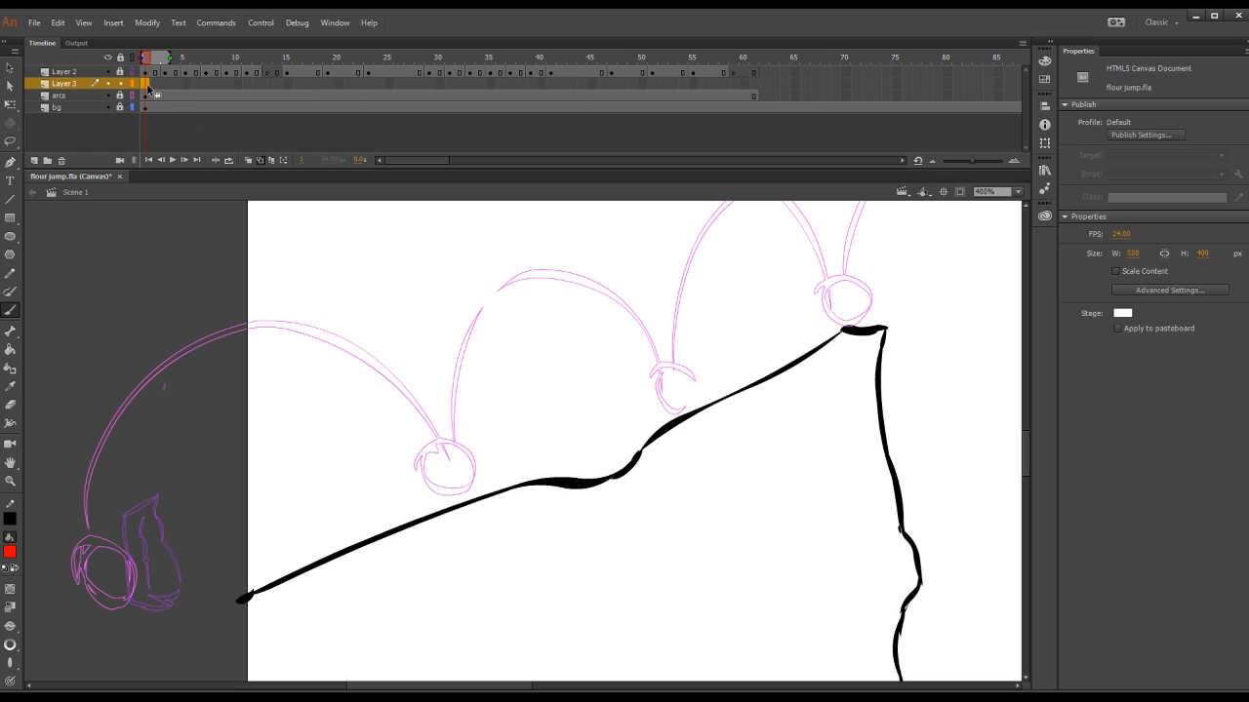
Step: Set the brush fill to black and draw a stretched flour sack rising near the first arc's peak on frame 1
click(11, 552)
click(58, 424)
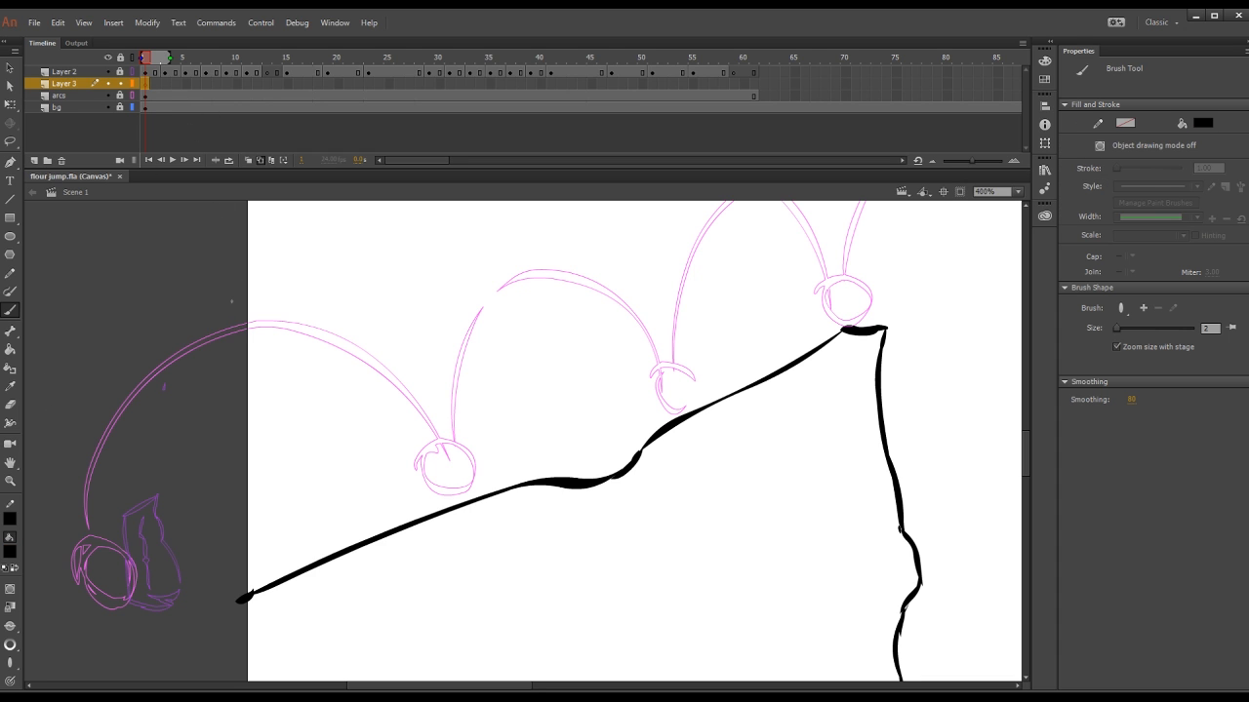
mouse_move(216, 337)
mouse_down()
mouse_move(245, 351)
mouse_move(174, 395)
mouse_up()
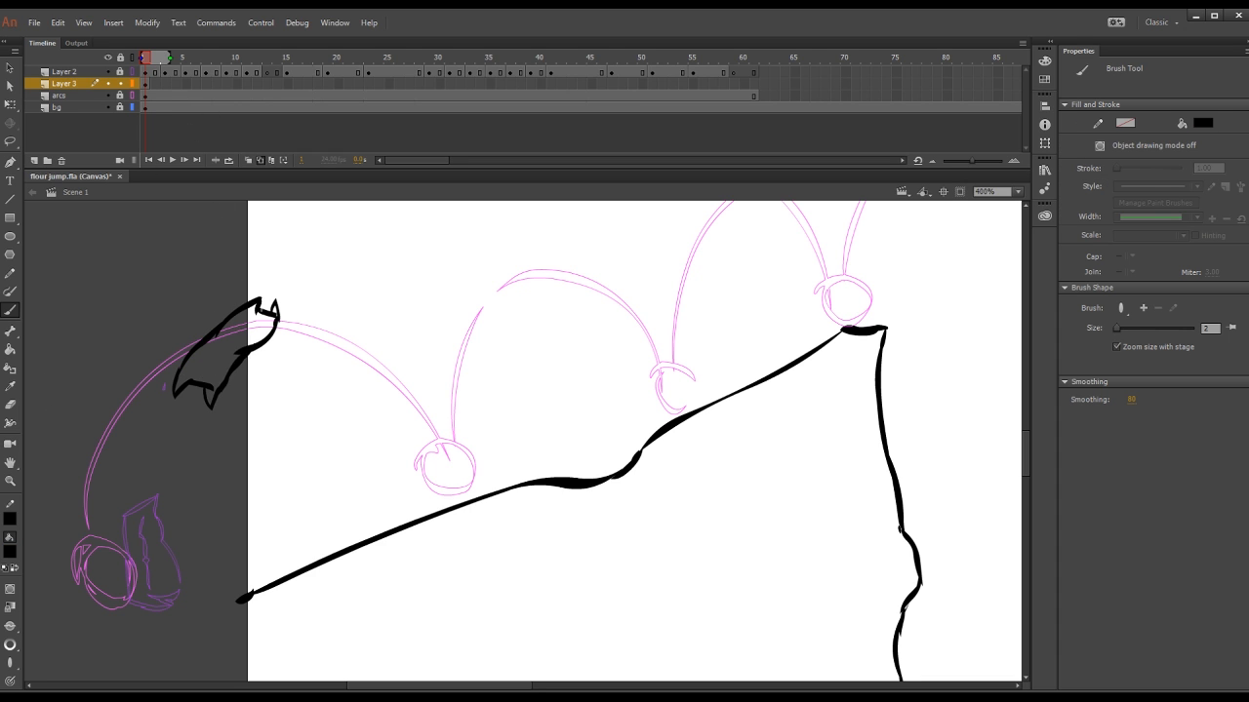
Step: Draw the rounded flour sack just past the first arc's peak on frame 3 and flip through the frames to compare poses
click(168, 87)
mouse_move(269, 304)
mouse_down()
mouse_move(282, 384)
mouse_move(316, 345)
mouse_move(338, 382)
mouse_up()
drag(279, 343, 340, 382)
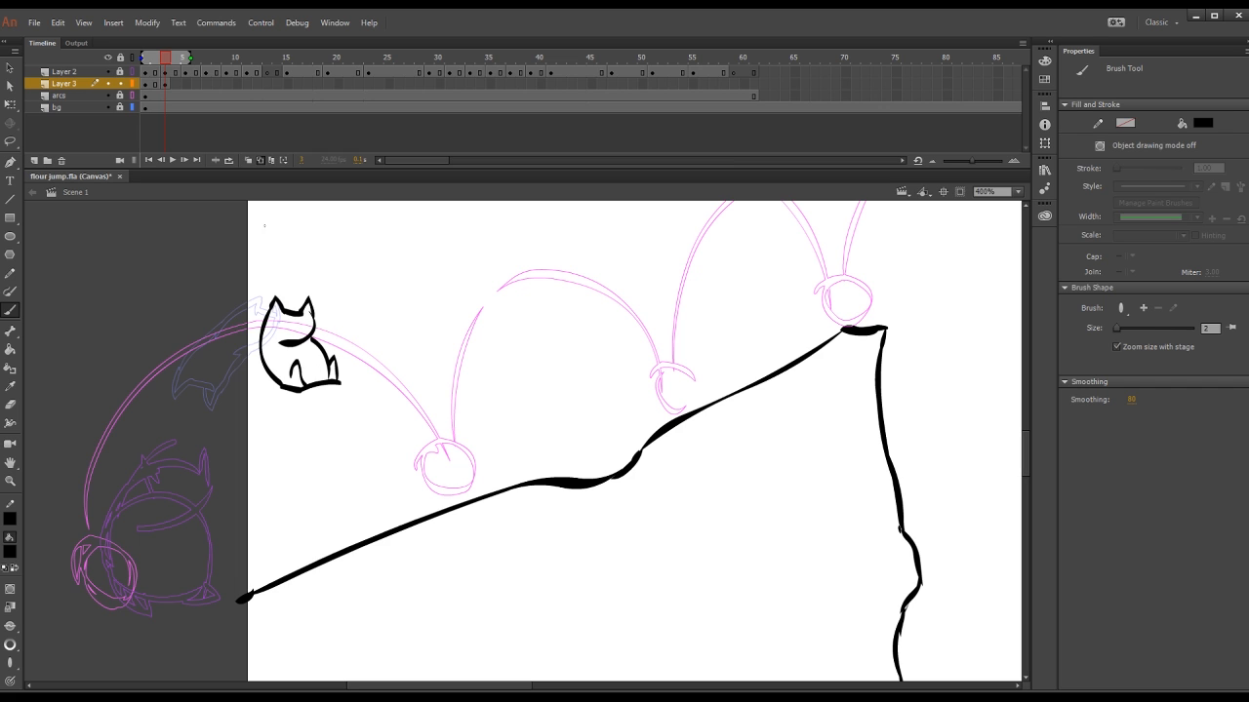
key(comma)
key(comma)
key(period)
key(period)
Step: Add a blank keyframe at frame 5 of Layer 3 and draw the stretched sack falling along the first arc
click(185, 84)
key(F7)
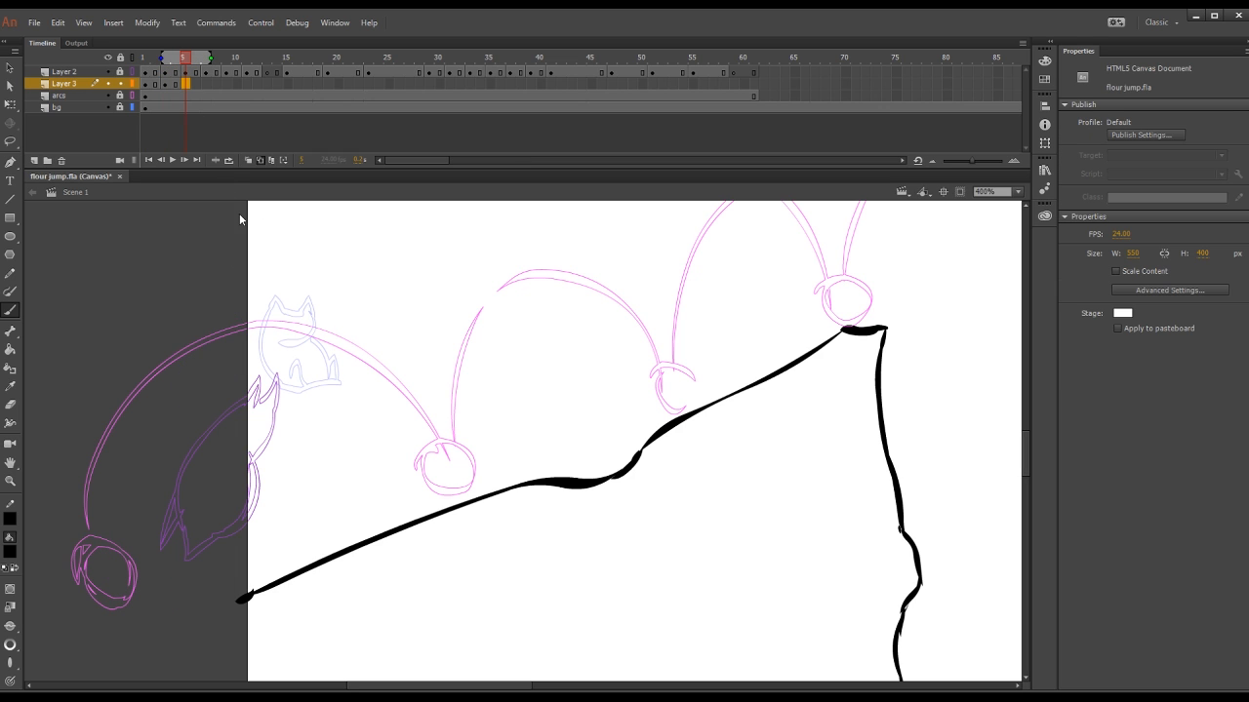
key(F7)
drag(327, 337, 383, 435)
mouse_move(327, 333)
mouse_down()
mouse_move(365, 400)
mouse_move(347, 336)
mouse_move(376, 361)
mouse_up()
drag(374, 365, 432, 423)
drag(381, 434, 432, 423)
drag(360, 379, 382, 371)
Step: Add a blank keyframe at frame 7 and draw the sack landing at the first arc's end circle
click(186, 84)
drag(165, 73, 205, 74)
click(206, 84)
key(F7)
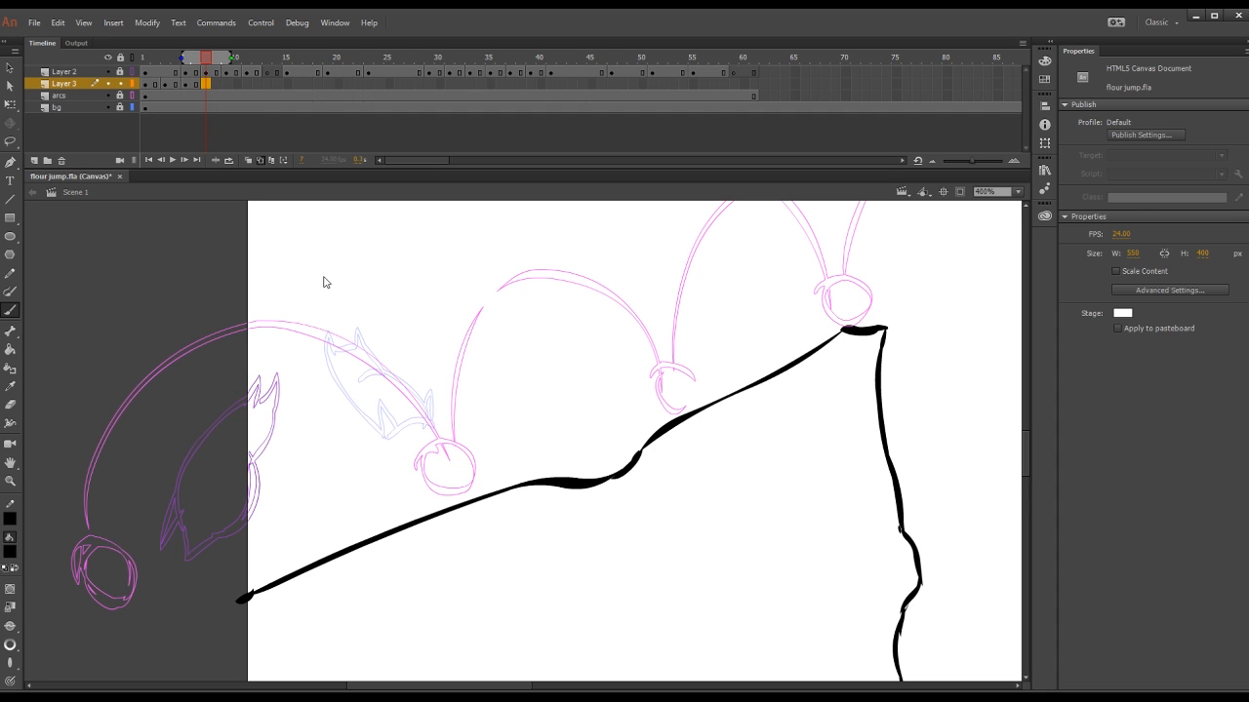
click(205, 84)
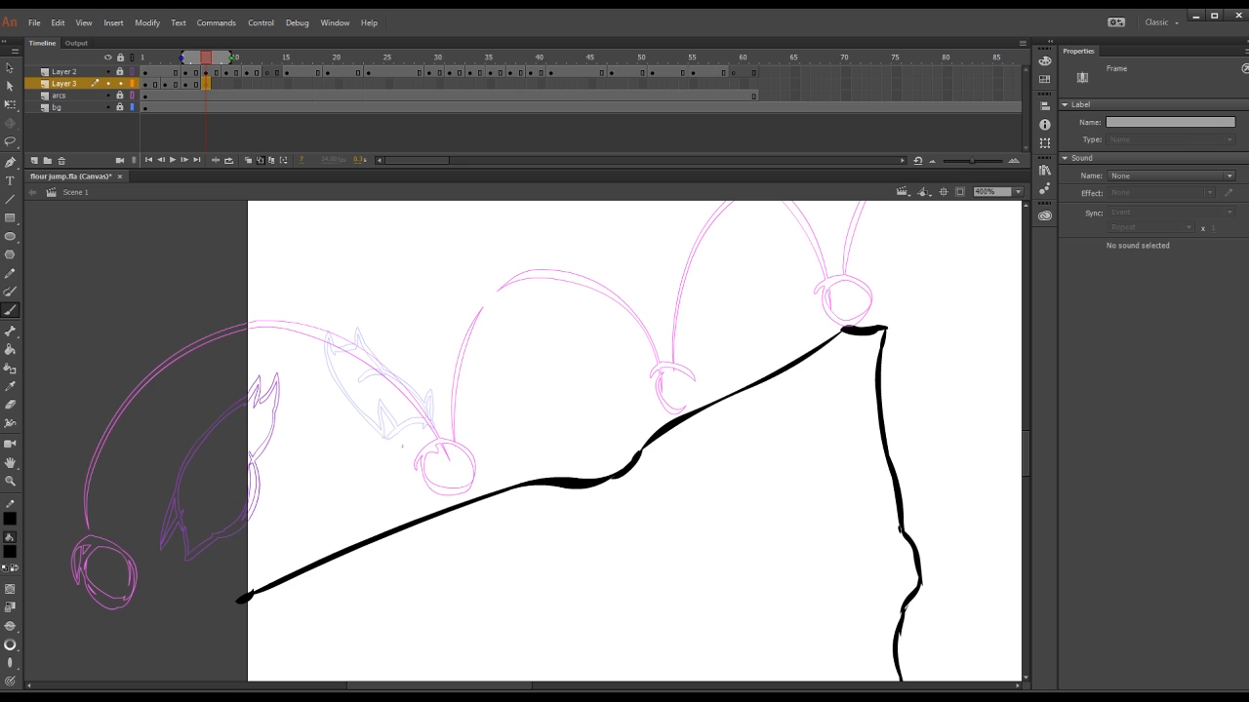
key(ctrl+z)
mouse_move(402, 446)
mouse_down()
mouse_move(434, 514)
mouse_move(419, 453)
mouse_up()
mouse_move(420, 451)
mouse_down()
mouse_move(459, 445)
mouse_move(425, 485)
mouse_up()
mouse_move(424, 485)
mouse_down()
mouse_move(465, 466)
mouse_move(488, 495)
mouse_up()
drag(406, 515, 429, 515)
Step: Move the Layer 3 sack poses four frames later so the first one starts at frame 5
mouse_move(166, 58)
mouse_down()
mouse_move(187, 75)
mouse_move(145, 74)
mouse_up()
drag(224, 84, 267, 78)
click(167, 83)
click(267, 85)
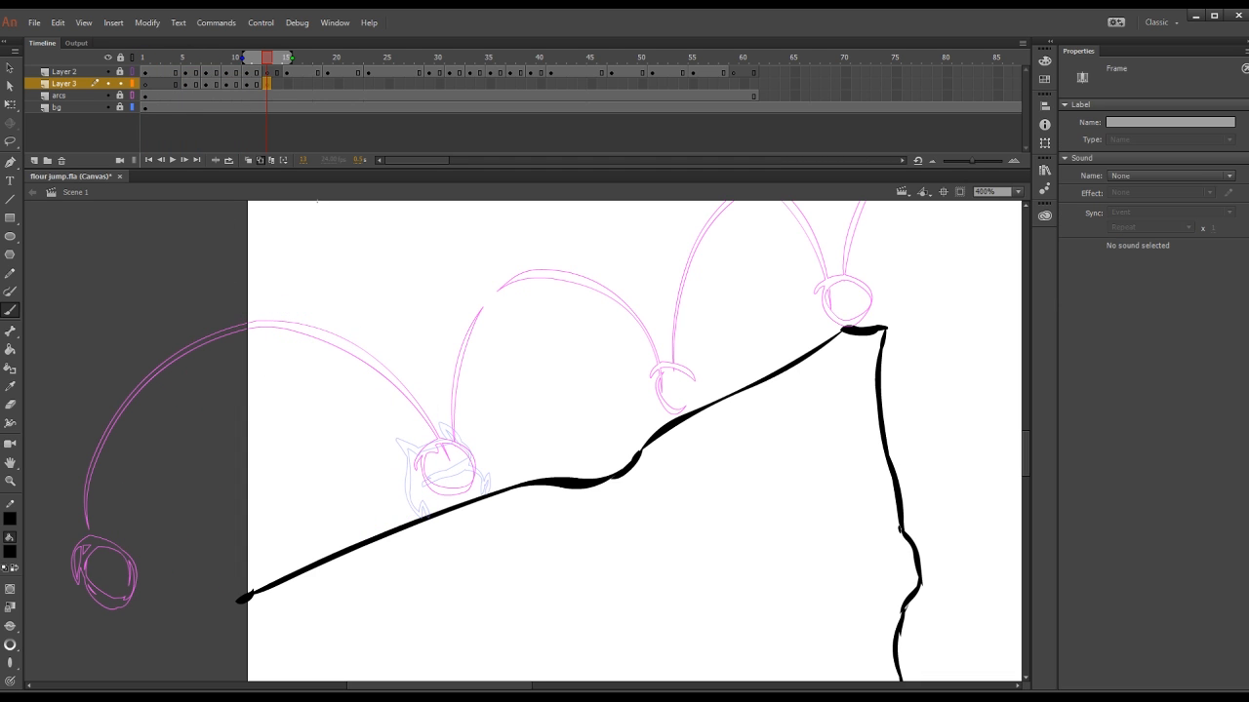
Step: Draw the squashed sack on frame 13 over the landing circle at the end of the first arc
drag(391, 504, 405, 473)
drag(405, 473, 460, 444)
drag(459, 445, 415, 487)
drag(473, 471, 488, 480)
drag(492, 473, 490, 493)
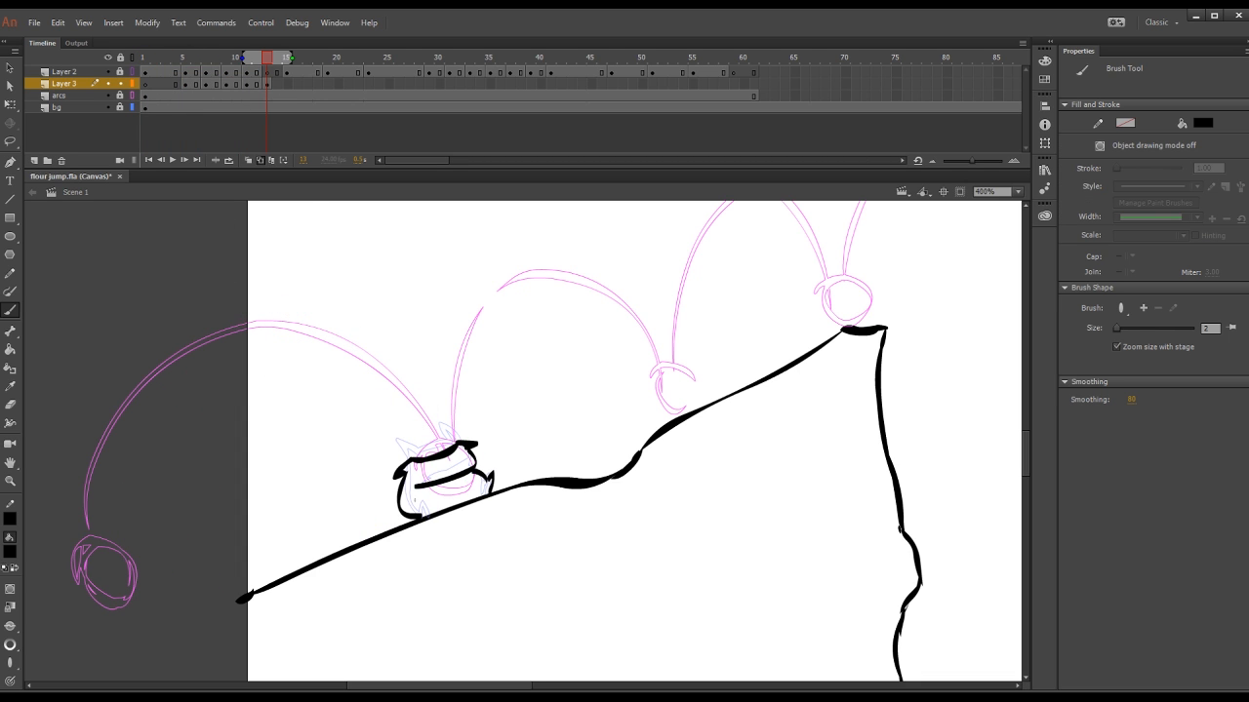
Step: Add a blank keyframe at frame 15 and draw the sack stretching upward at the start of the second arc
key(period)
key(period)
key(F7)
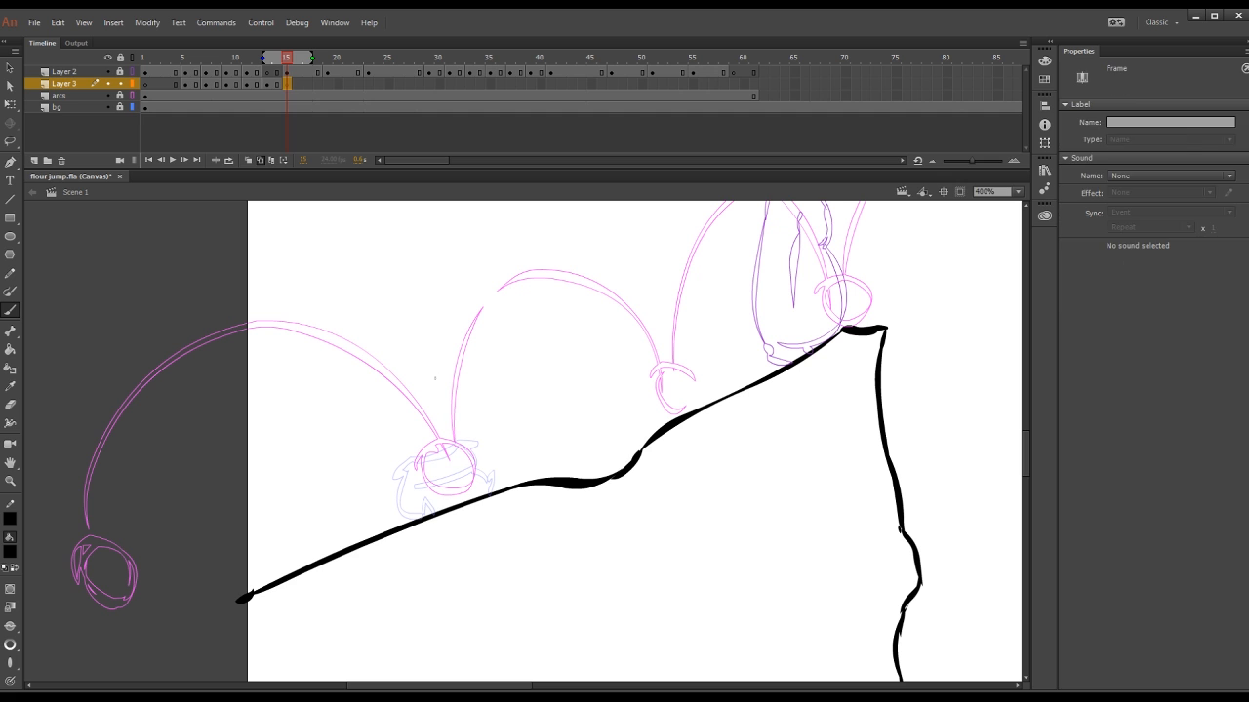
drag(442, 387, 487, 382)
drag(486, 381, 473, 468)
drag(442, 390, 433, 467)
mouse_move(433, 466)
mouse_down()
mouse_move(468, 451)
mouse_move(473, 469)
mouse_up()
drag(445, 369, 455, 362)
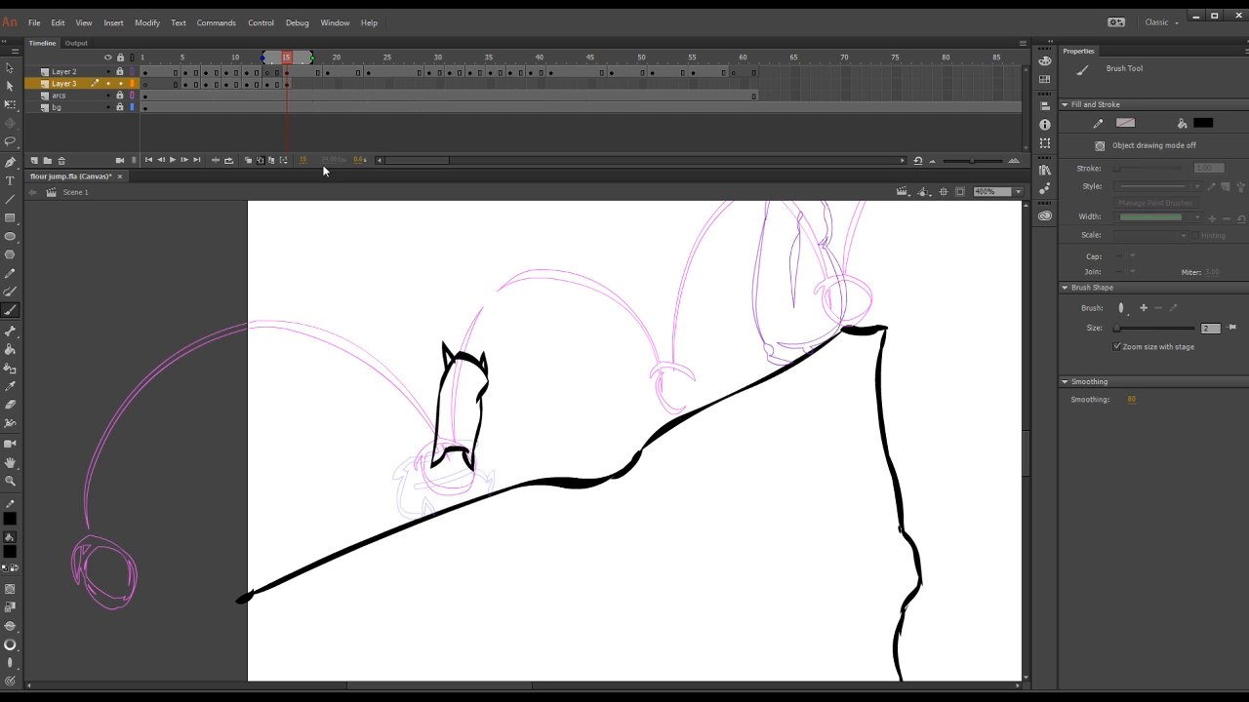
Step: Hold the frame 15 pose for one extra frame, then tilt the sack clockwise and raise it along the second arc
click(297, 84)
key(F5)
key(comma)
key(q)
drag(385, 317, 498, 478)
drag(506, 331, 514, 337)
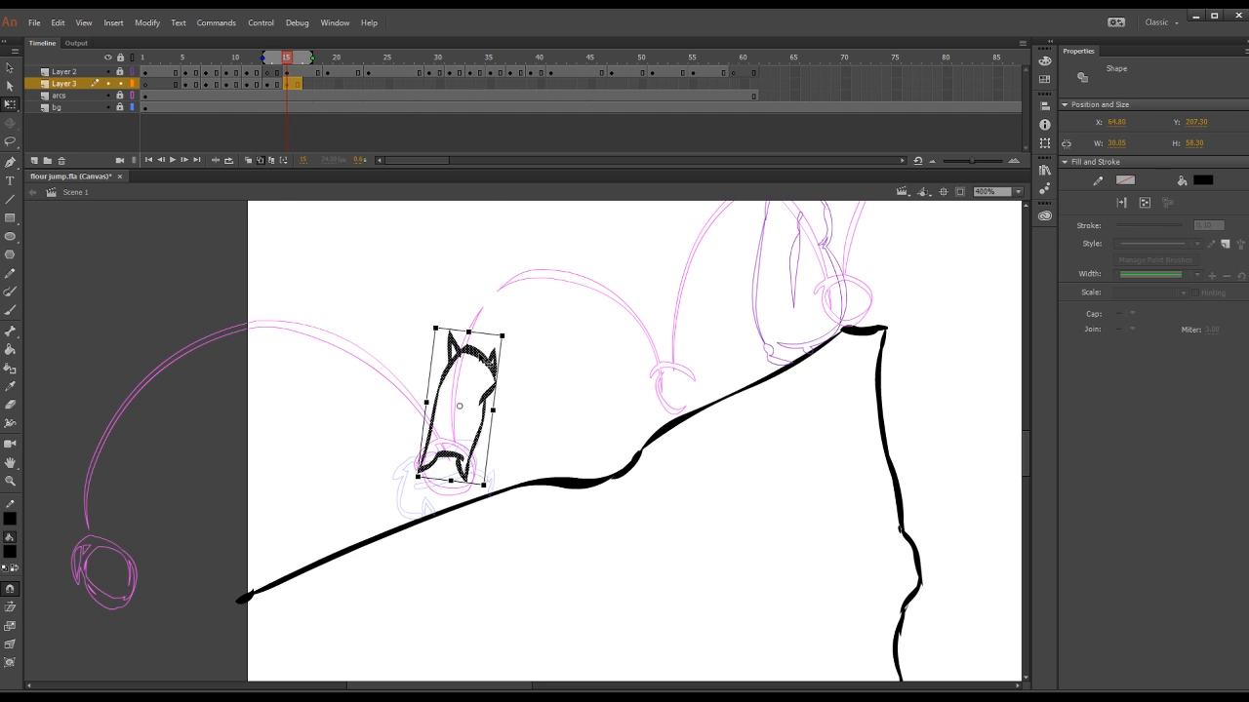
drag(287, 59, 290, 93)
drag(394, 291, 507, 490)
drag(469, 410, 468, 378)
Step: Draw the rounded sack just before the second arc's peak on frame 17 and hold the pose for one extra frame
click(307, 84)
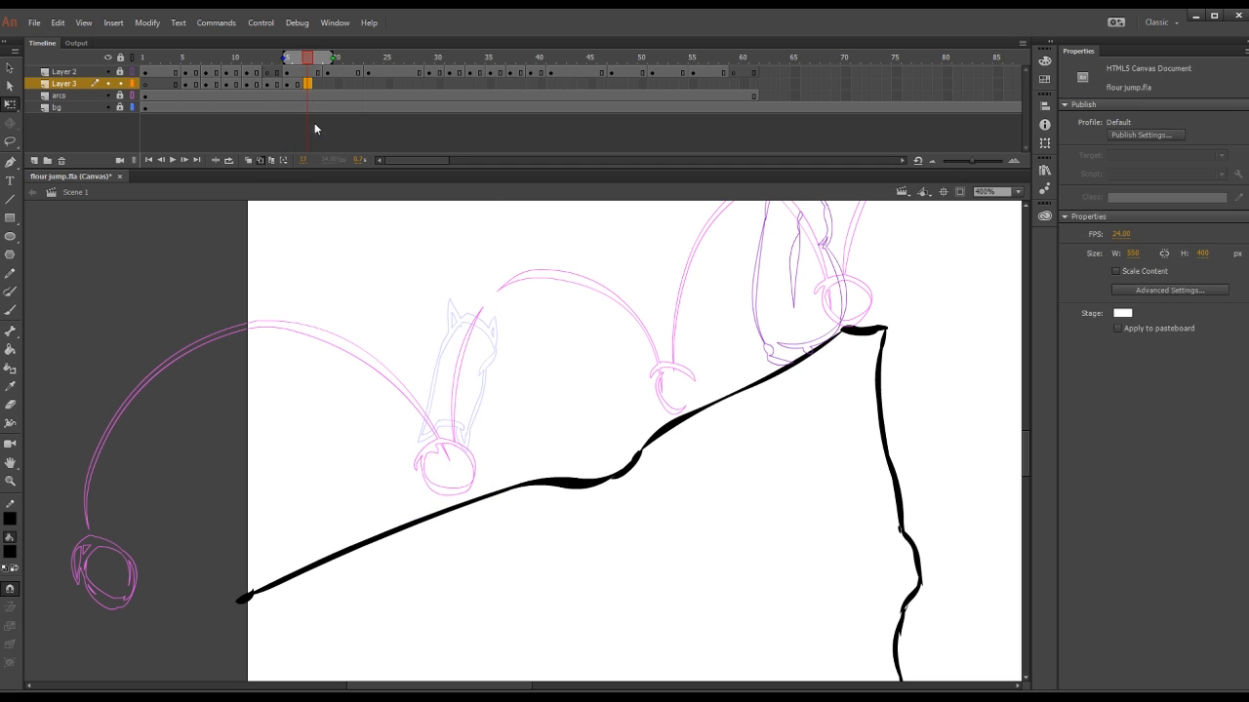
key(b)
mouse_move(478, 273)
mouse_down()
mouse_move(484, 336)
mouse_move(512, 255)
mouse_move(524, 283)
mouse_up()
drag(502, 342, 543, 300)
drag(504, 325, 507, 304)
mouse_move(539, 287)
mouse_down()
mouse_move(545, 312)
mouse_move(517, 326)
mouse_up()
drag(490, 298, 540, 304)
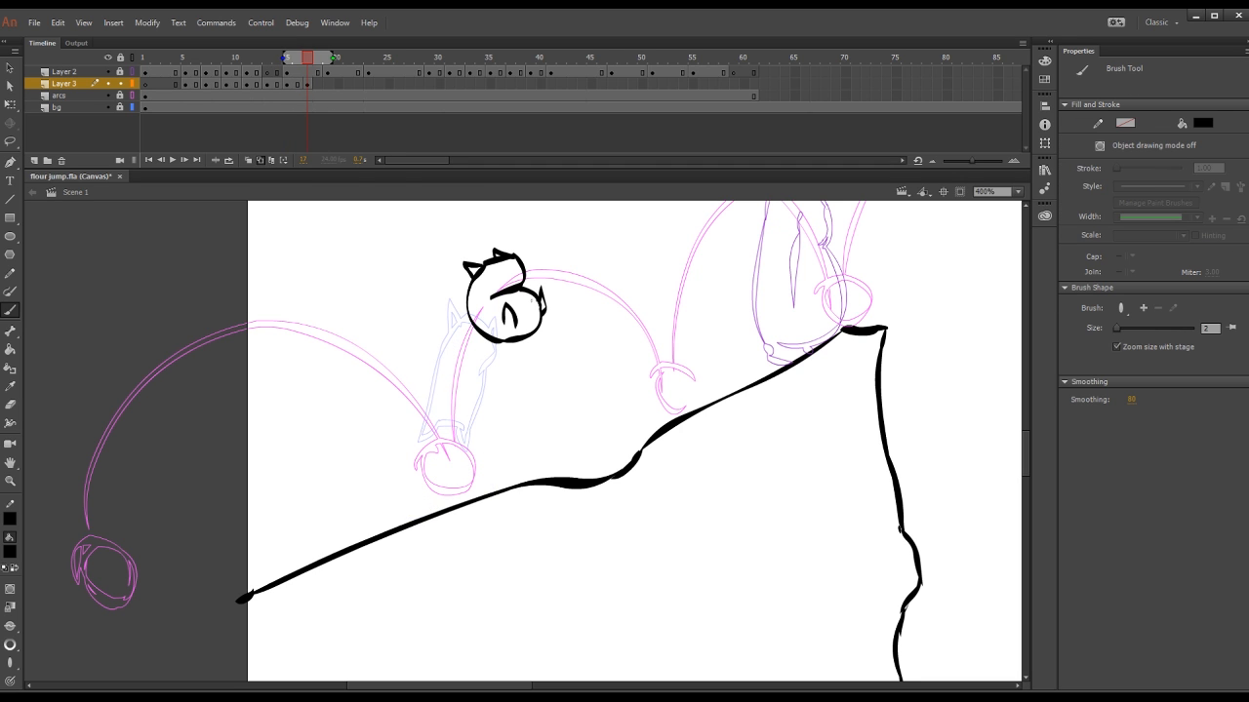
key(F5)
Step: Draw the sack tipping forward over the second arc's peak on frame 19 and hold the pose for an extra frame
drag(307, 58, 323, 90)
click(325, 88)
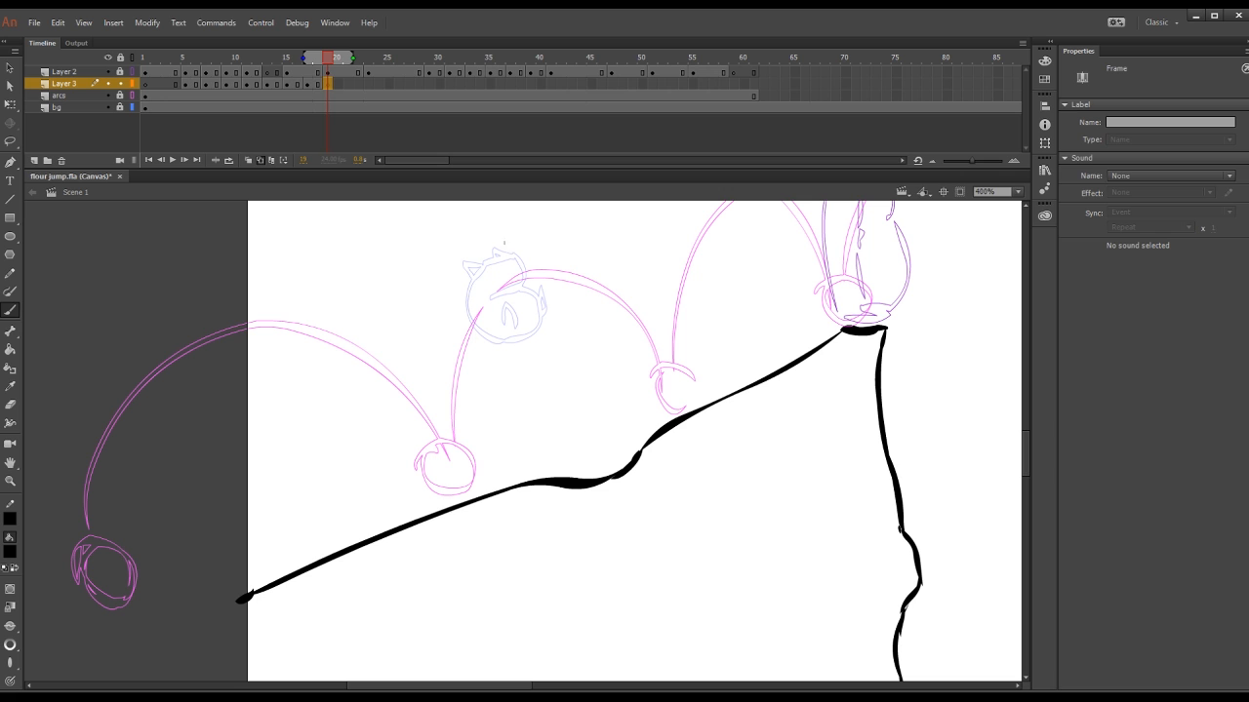
mouse_move(510, 250)
mouse_down()
mouse_move(564, 305)
mouse_move(610, 299)
mouse_up()
drag(511, 256, 564, 256)
mouse_move(546, 273)
mouse_down()
mouse_move(601, 279)
mouse_move(544, 274)
mouse_up()
drag(559, 305, 573, 304)
drag(510, 256, 503, 272)
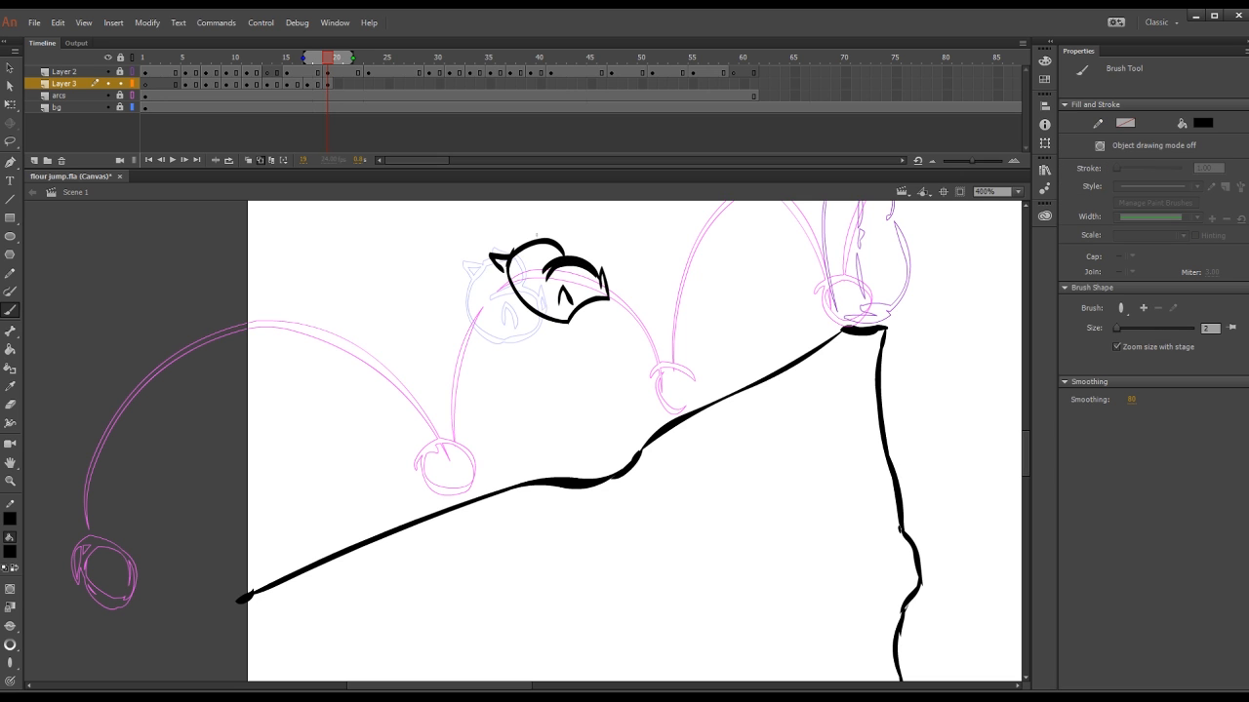
key(F5)
Step: Add a blank keyframe at frame 21 and draw the stretched sack descending the second arc toward its landing circle
mouse_move(328, 61)
mouse_down()
mouse_move(302, 74)
mouse_move(328, 74)
mouse_up()
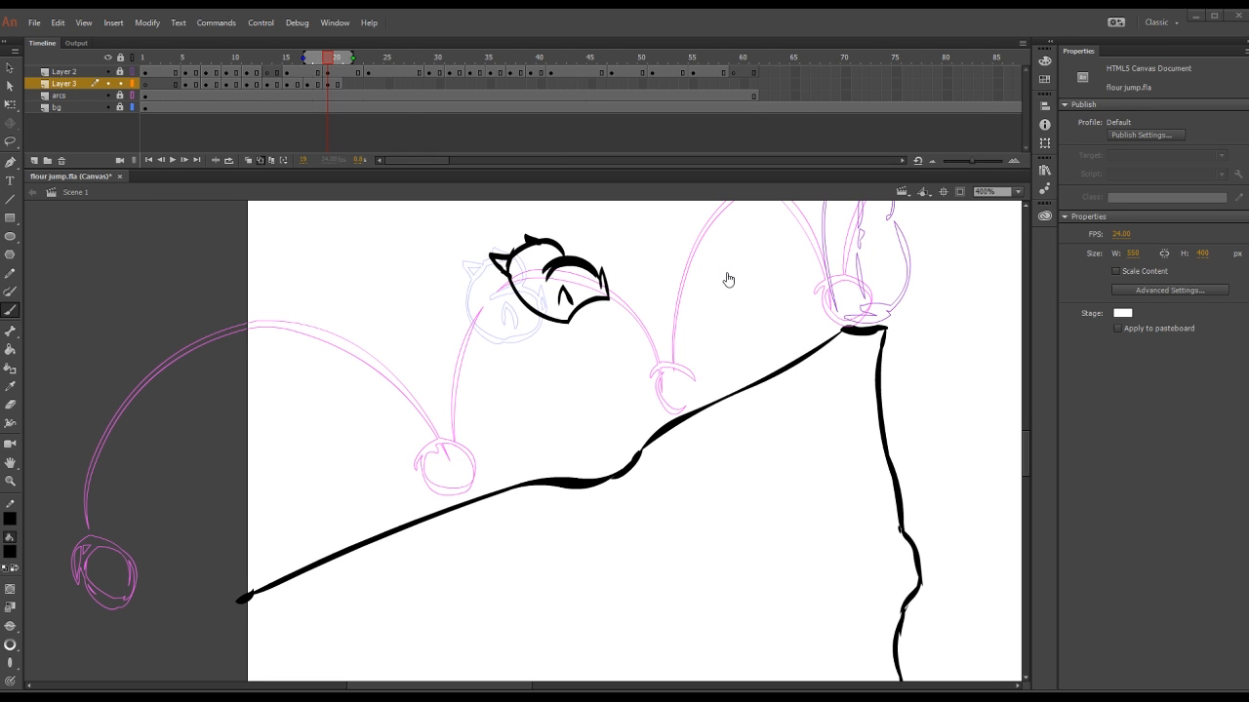
key(F7)
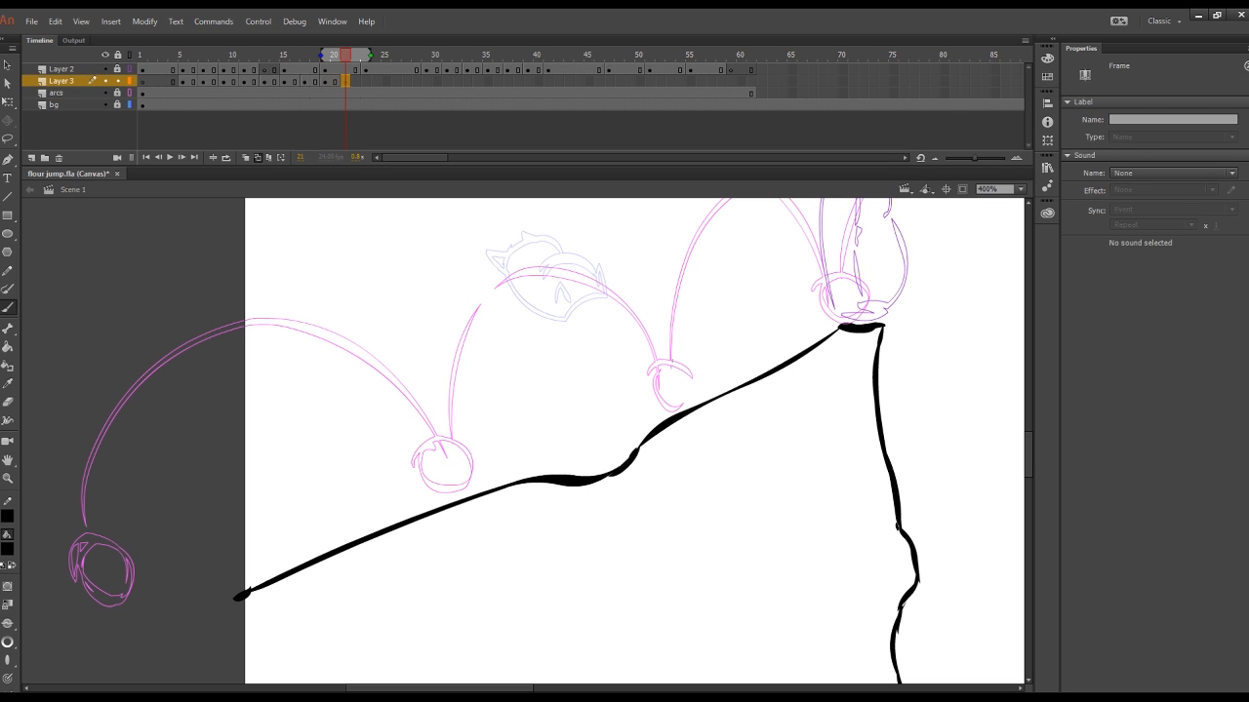
drag(644, 376, 683, 363)
mouse_move(559, 301)
mouse_down()
mouse_move(639, 390)
mouse_move(645, 376)
mouse_up()
drag(683, 364, 672, 352)
drag(581, 292, 637, 306)
drag(629, 303, 674, 355)
drag(555, 299, 592, 279)
Step: Add a blank keyframe at frame 23 and draw the sack touching down on the slope at the second arc's end
click(366, 81)
key(F7)
drag(366, 58, 365, 85)
click(365, 85)
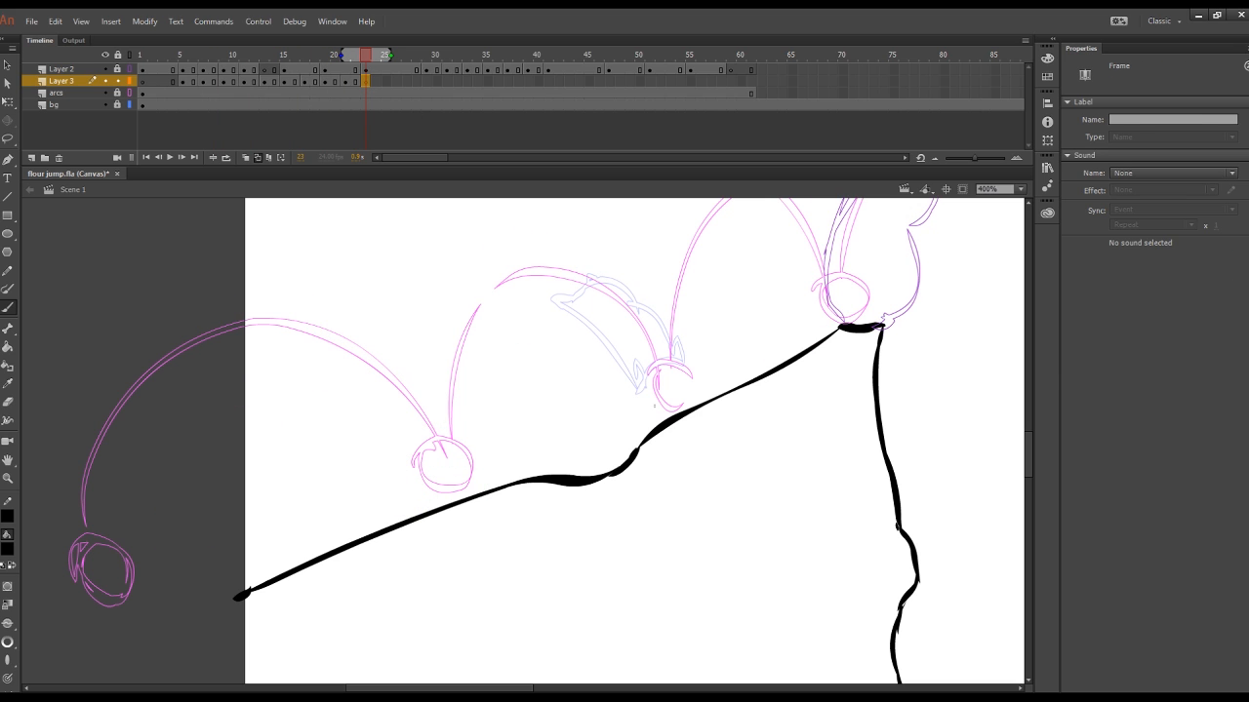
drag(646, 400, 649, 427)
drag(711, 384, 719, 395)
drag(626, 369, 699, 363)
drag(677, 387, 698, 375)
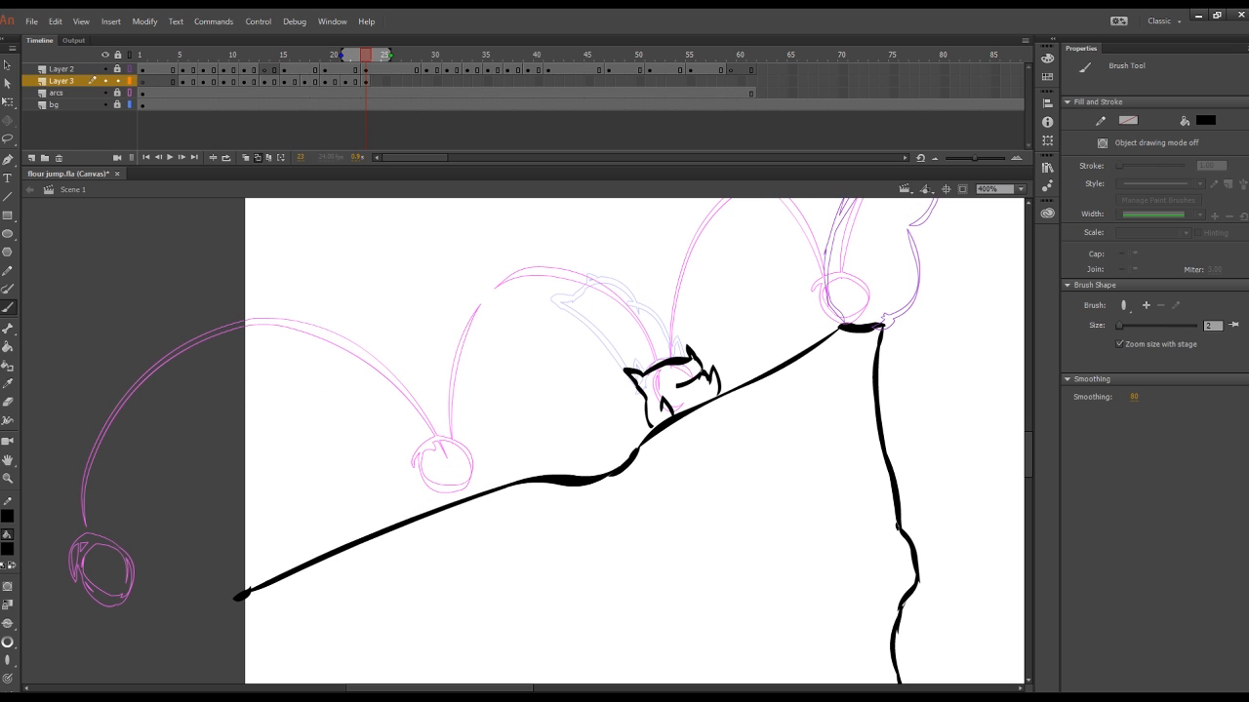
Step: Add a blank keyframe at frame 25 and draw the squashed sack on the slope at the second landing
mouse_move(365, 85)
mouse_down()
mouse_move(197, 91)
mouse_move(342, 103)
mouse_move(365, 88)
mouse_up()
click(131, 104)
click(131, 106)
click(385, 82)
key(F7)
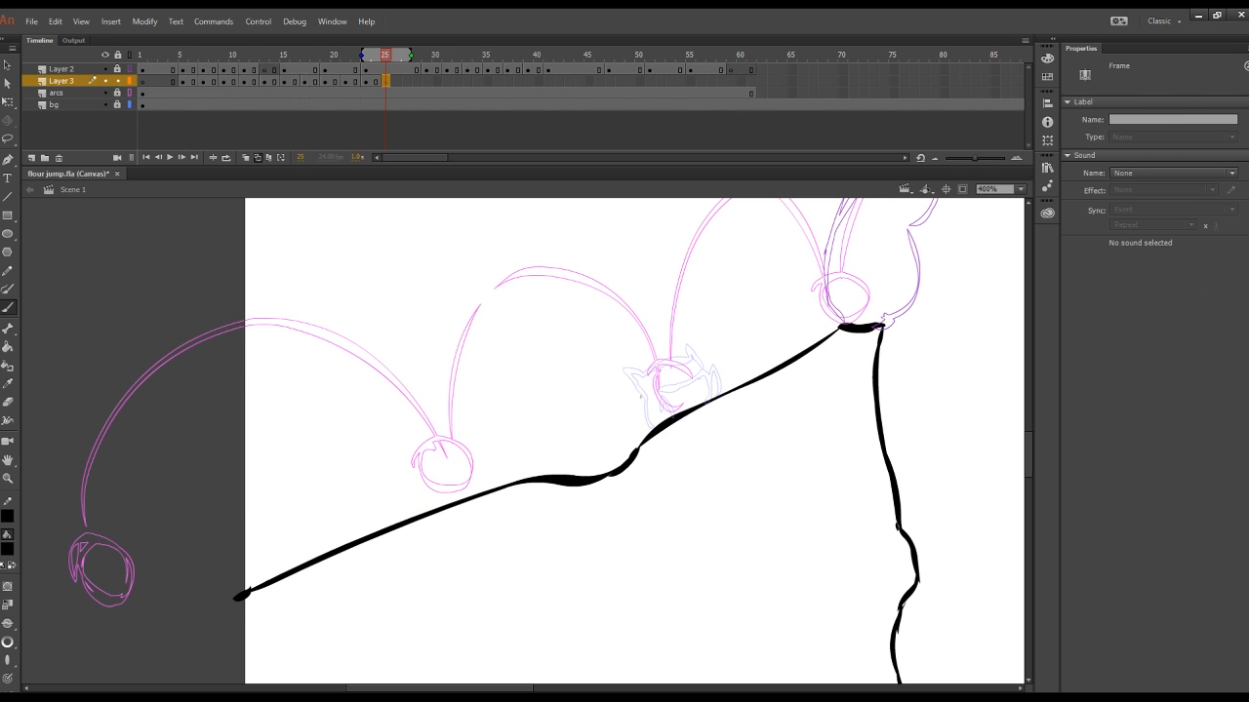
drag(642, 401, 647, 435)
drag(717, 380, 723, 390)
mouse_move(643, 401)
mouse_down()
mouse_move(621, 392)
mouse_move(703, 365)
mouse_move(712, 388)
mouse_up()
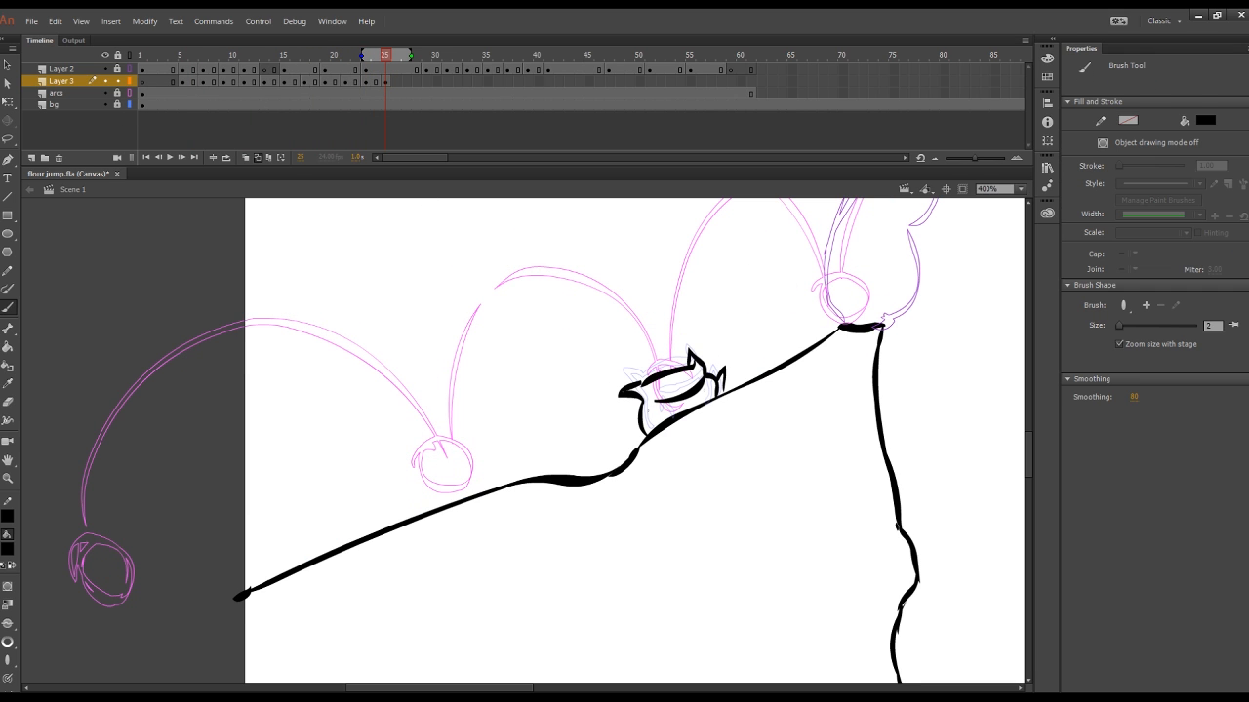
Step: Add a blank keyframe at frame 27, draw the sack stretching up the third arc and hold it for an extra frame
click(407, 81)
key(F7)
scroll(634, 439, up, 3)
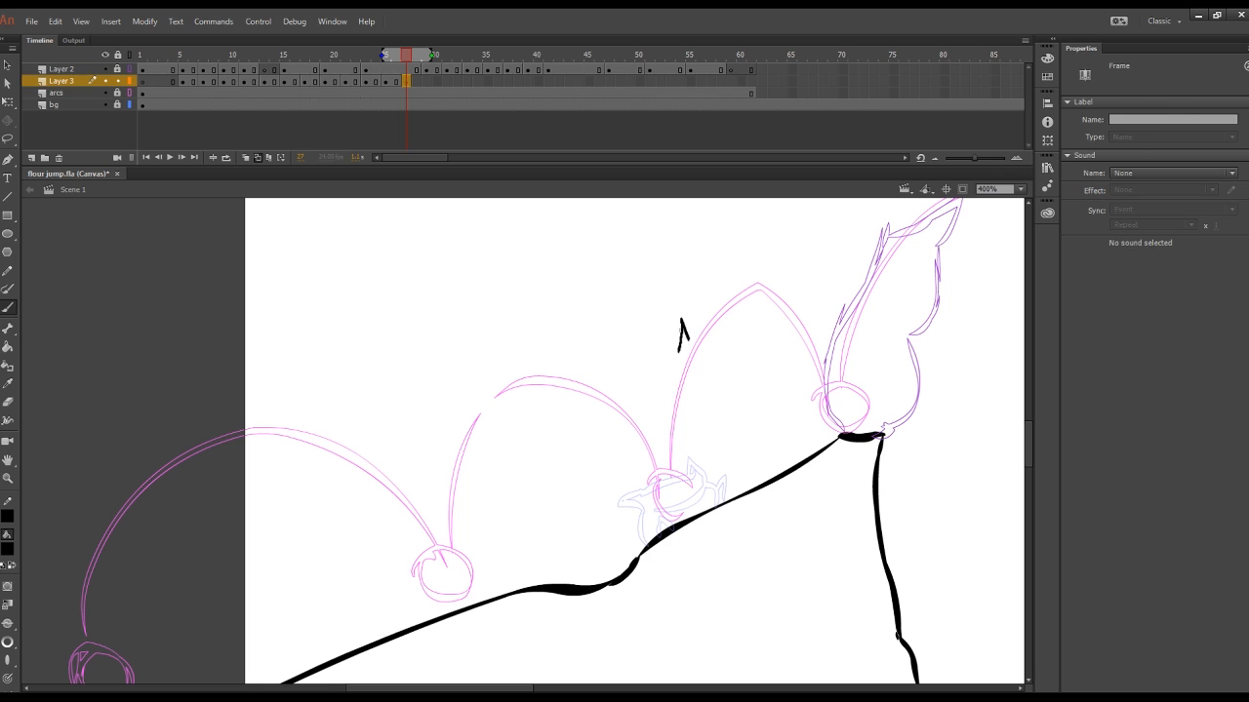
drag(689, 339, 717, 347)
drag(679, 347, 660, 447)
key(ctrl+z)
drag(716, 342, 716, 379)
mouse_move(680, 341)
mouse_down()
mouse_move(667, 446)
mouse_move(679, 436)
mouse_up()
drag(717, 377, 681, 436)
key(F5)
Step: Add a blank keyframe at frame 29, draw the rounded sack before the third arc's peak and erase its stray lines
click(425, 81)
key(F7)
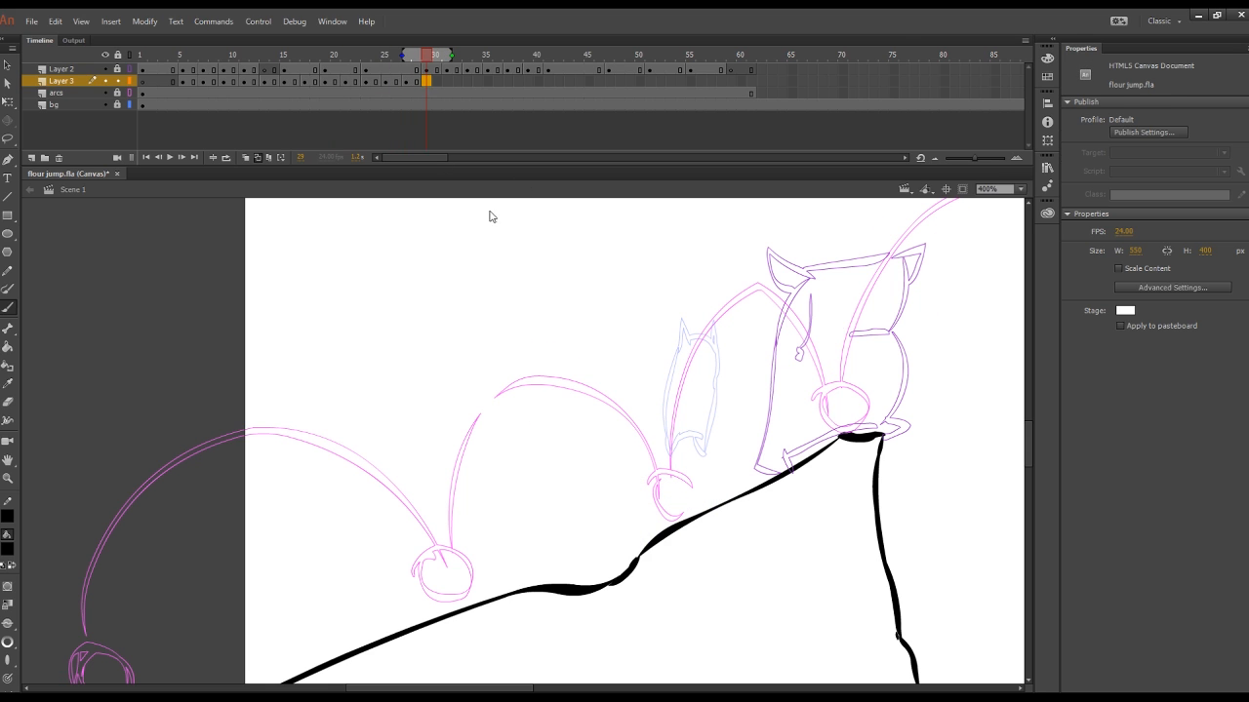
mouse_move(699, 272)
mouse_down()
mouse_move(688, 306)
mouse_move(711, 360)
mouse_move(747, 318)
mouse_move(699, 272)
mouse_up()
mouse_move(701, 271)
mouse_down()
mouse_move(728, 316)
mouse_move(747, 314)
mouse_up()
drag(744, 314, 752, 336)
drag(701, 254, 723, 263)
key(e)
drag(712, 346, 748, 323)
key(b)
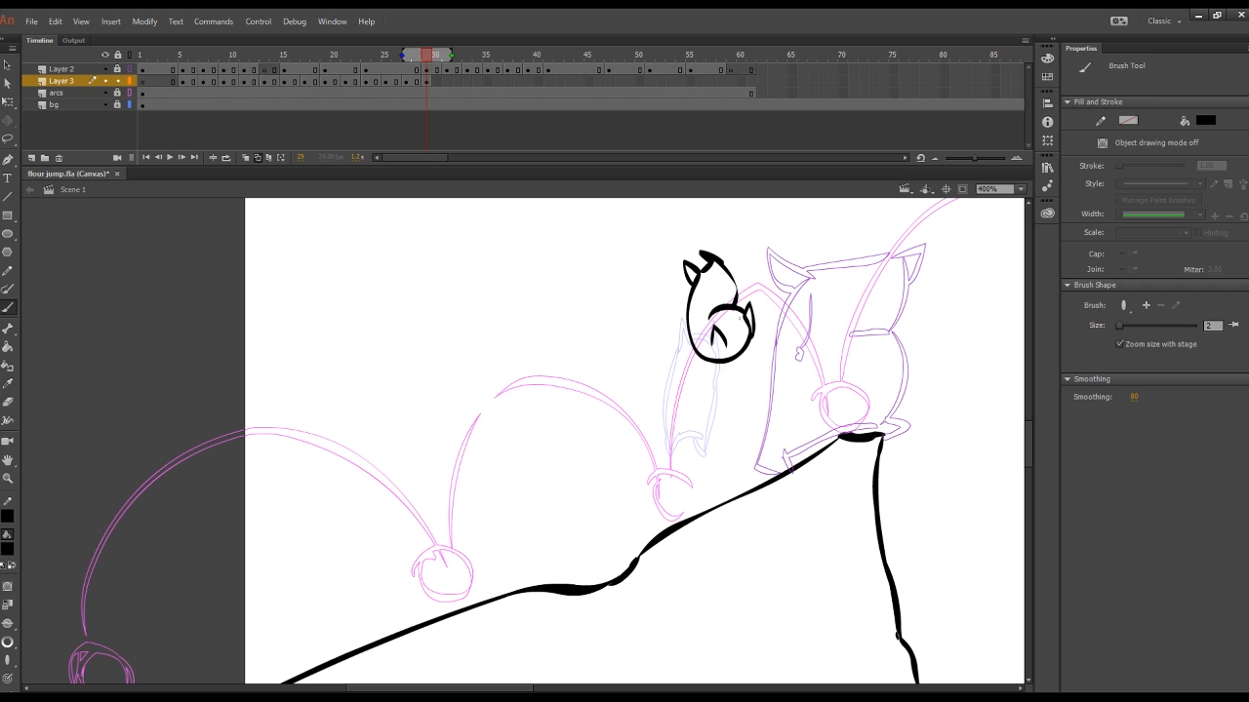
key(e)
drag(697, 279, 695, 291)
key(b)
key(period)
key(comma)
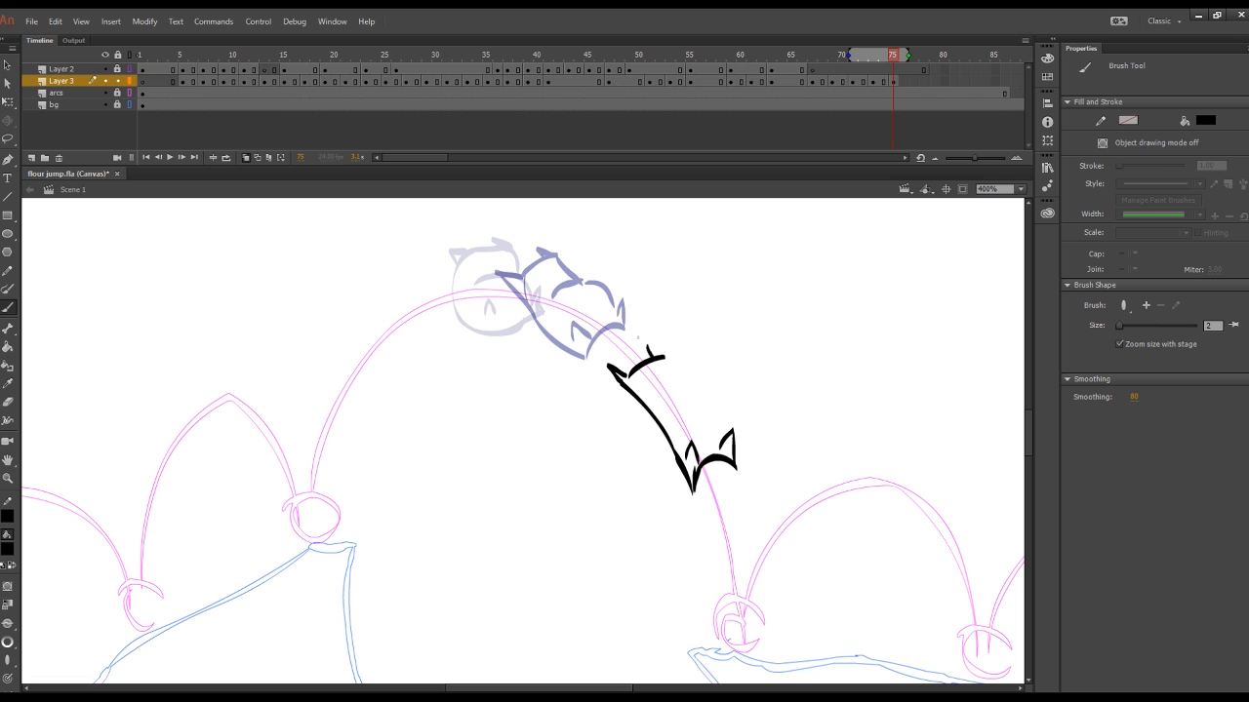
Step: Draw the back contour of the stretched sack descending the large arc on frame 75
drag(702, 391, 716, 447)
click(894, 82)
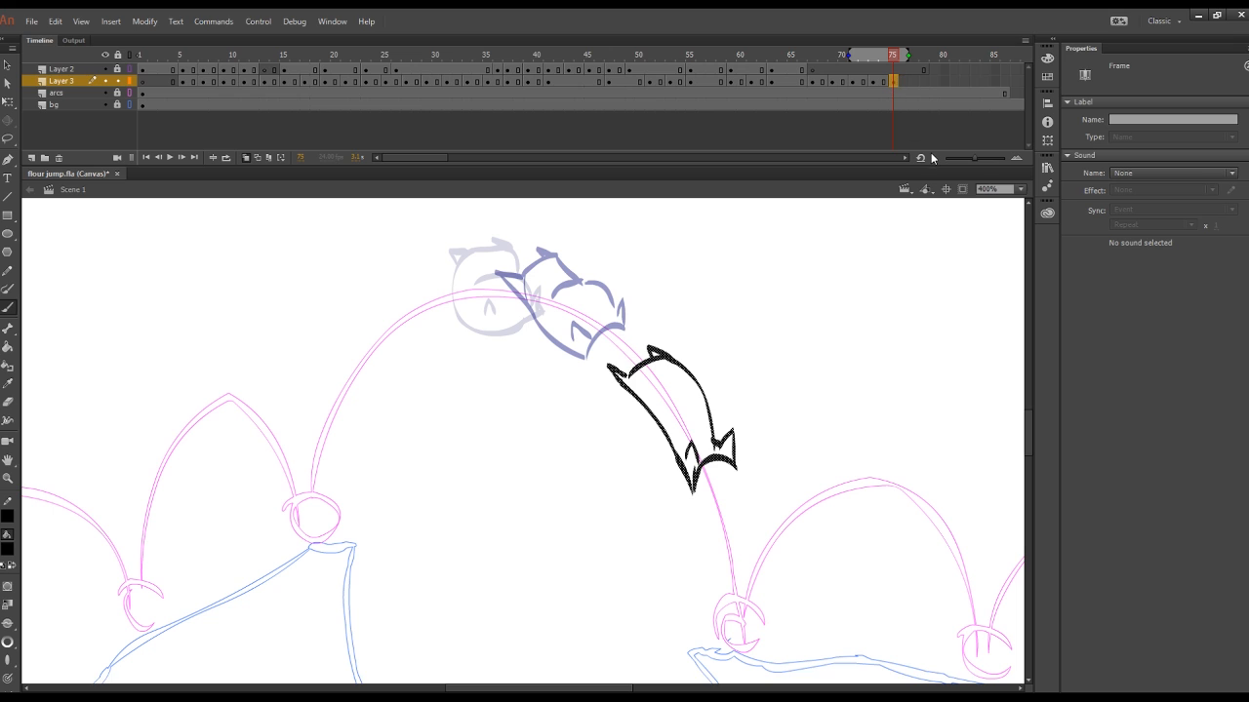
Step: Add a blank keyframe at frame 77 and draw the sack landing on the far cliff at the large arc's end
click(914, 82)
key(F7)
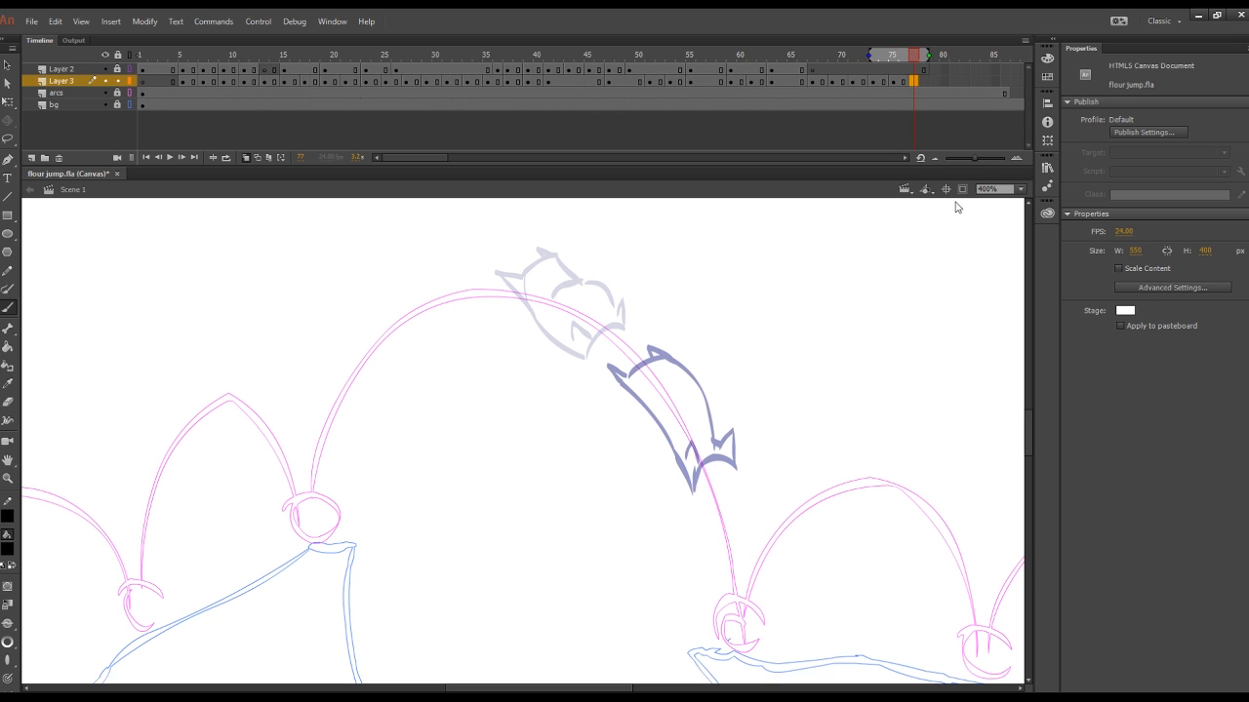
drag(743, 556, 763, 589)
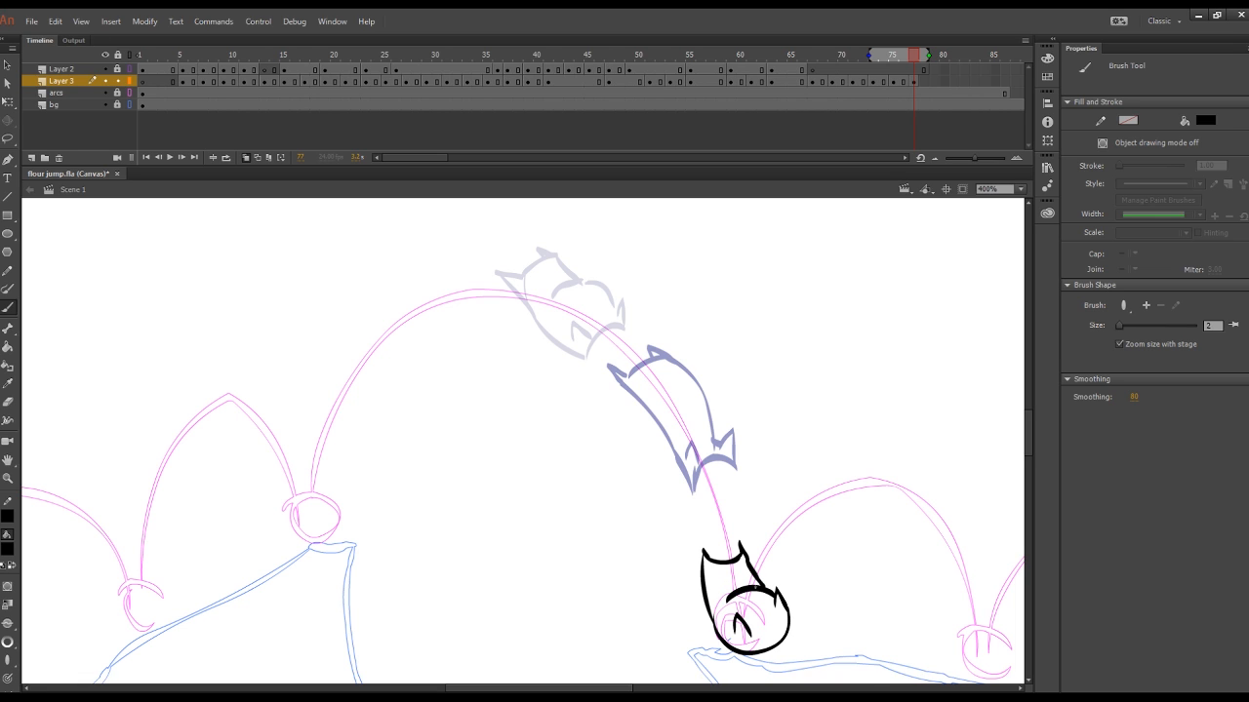
click(914, 82)
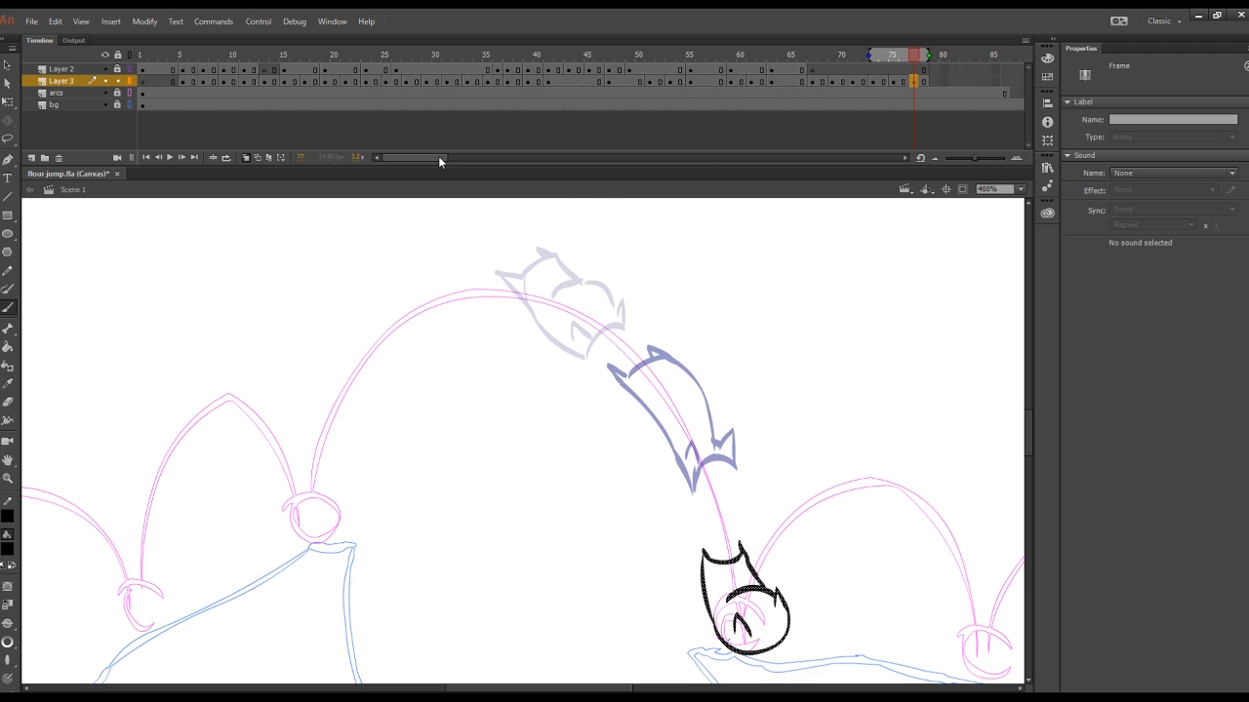
Step: Extend the arcs and bg layers to frame 114 and draw the squashed sack at the far cliff edge on frame 79
drag(438, 156, 473, 158)
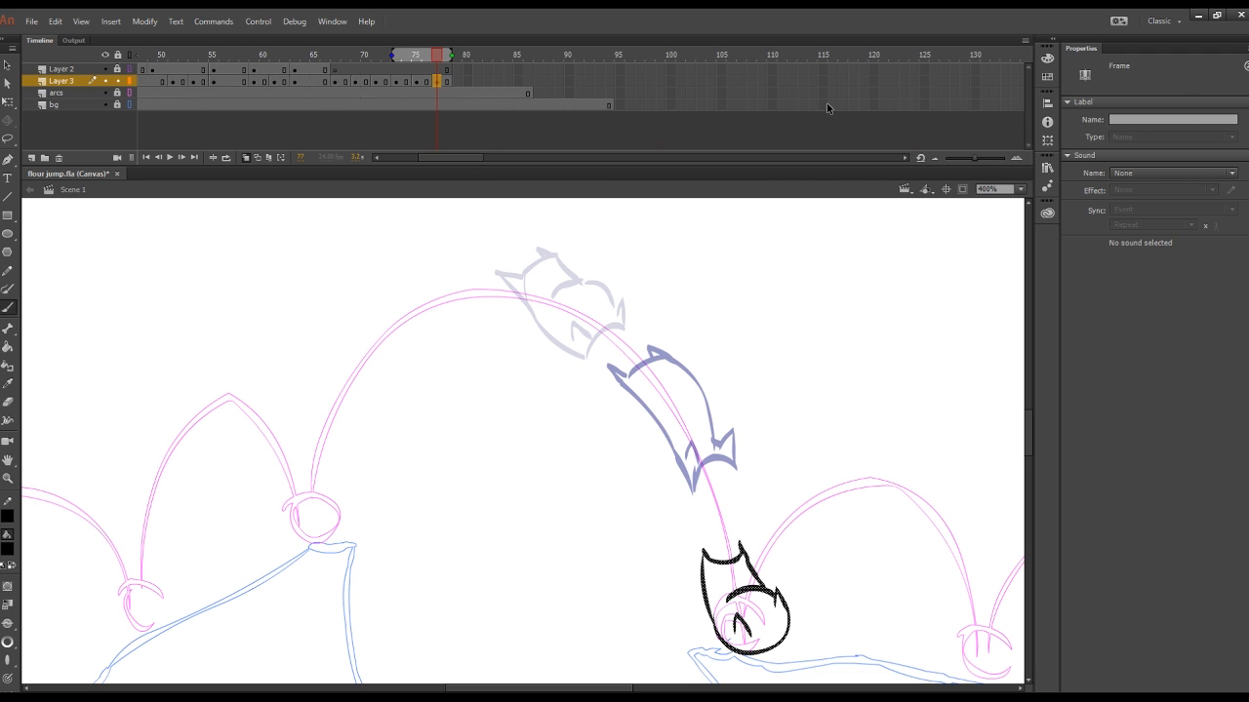
drag(539, 689, 561, 689)
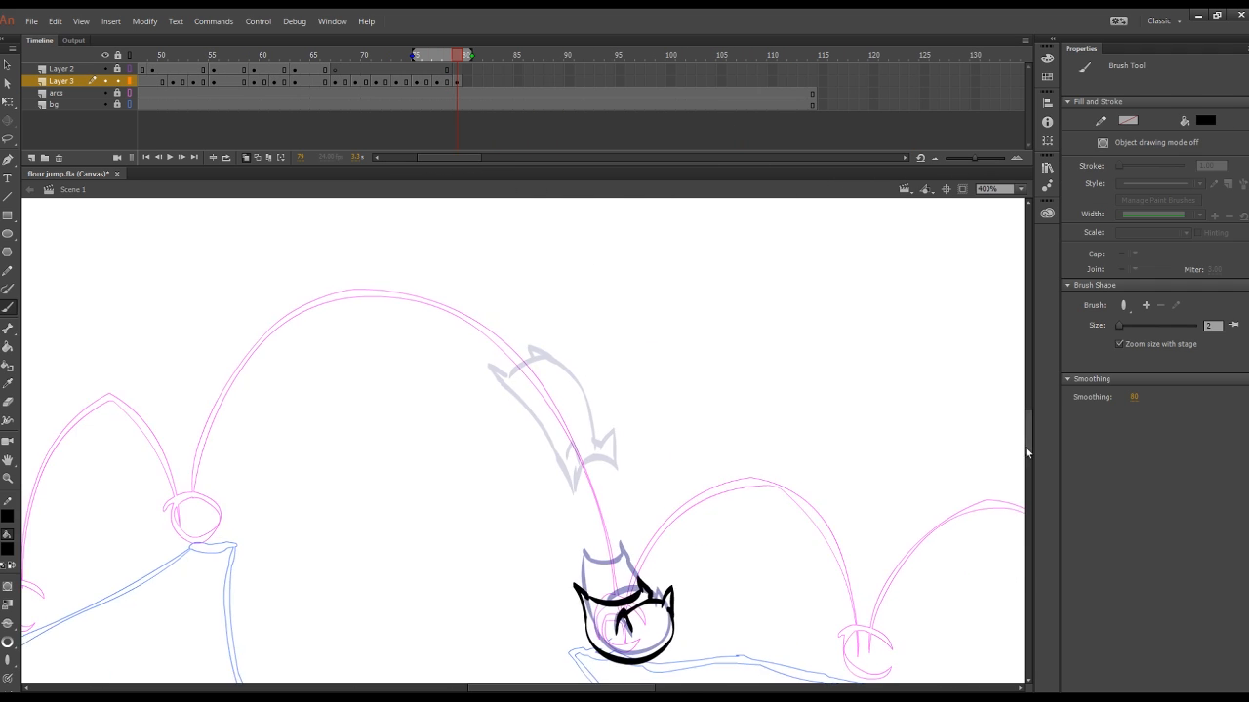
drag(1027, 451, 1027, 471)
click(458, 82)
key(F7)
Step: Add a blank keyframe at frame 81, draw the sack flattened on the far cliff edge and hold it for an extra frame
click(477, 82)
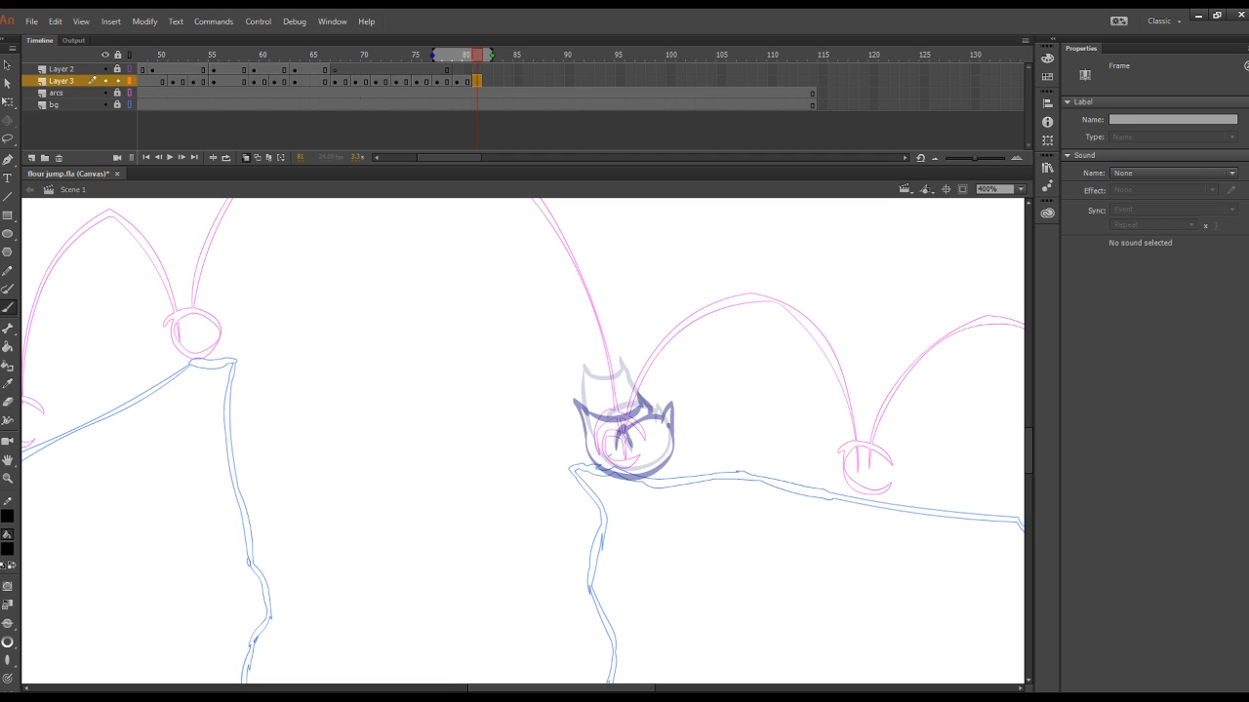
mouse_move(586, 469)
mouse_down()
mouse_move(672, 476)
mouse_move(673, 447)
mouse_up()
mouse_move(587, 468)
mouse_down()
mouse_move(587, 437)
mouse_move(605, 425)
mouse_up()
mouse_move(606, 423)
mouse_down()
mouse_move(649, 422)
mouse_move(680, 451)
mouse_up()
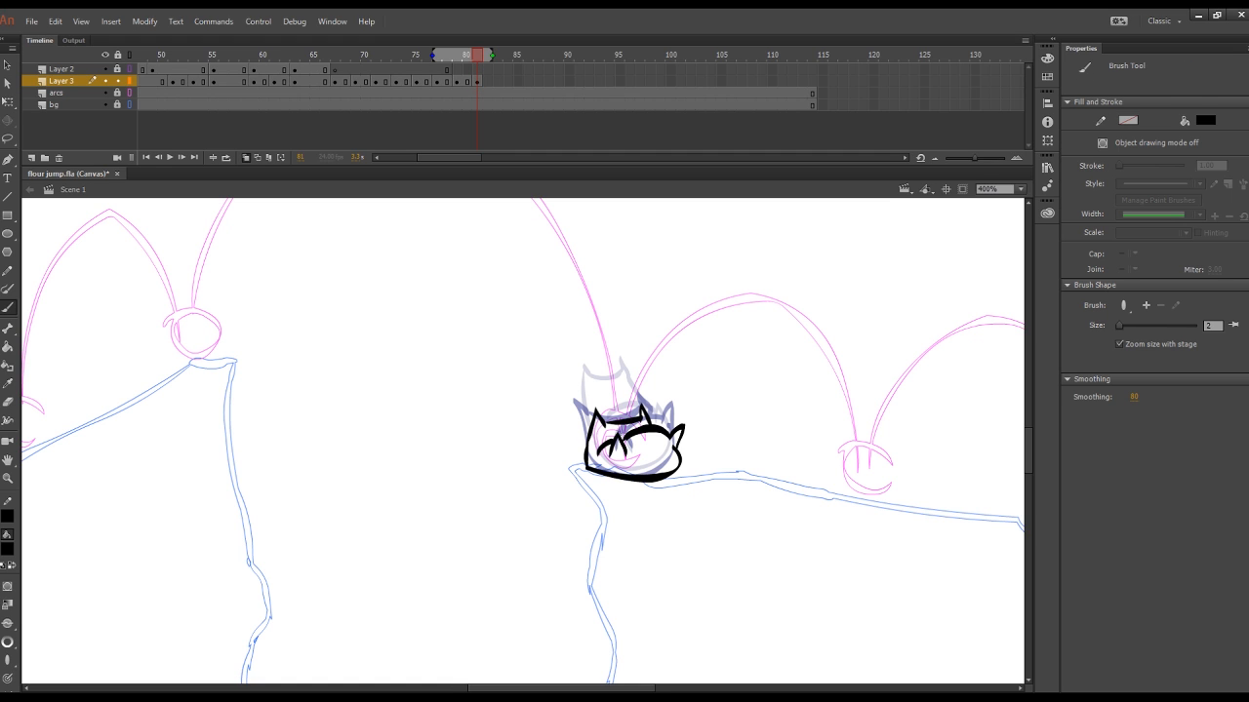
click(478, 84)
key(F5)
drag(477, 56, 434, 75)
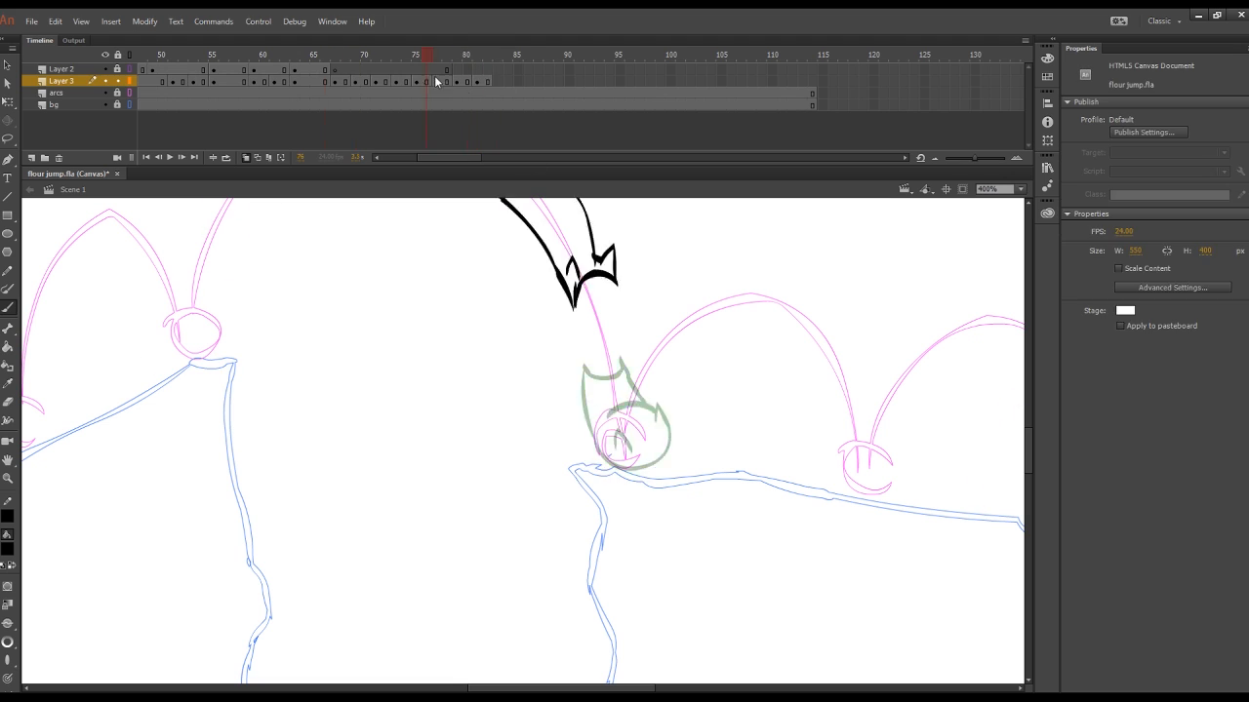
Step: Add a blank keyframe at frame 83 on Layer 3 and draw the rounded sack rebounding just above the far cliff edge
click(497, 92)
click(498, 82)
key(F7)
drag(654, 368, 644, 427)
mouse_move(642, 420)
mouse_down()
mouse_move(711, 396)
mouse_move(710, 417)
mouse_up()
drag(659, 400, 672, 408)
mouse_move(645, 377)
mouse_down()
mouse_move(657, 368)
mouse_move(709, 390)
mouse_up()
drag(651, 368, 688, 371)
click(498, 82)
Step: Add a blank keyframe at frame 85 and draw the sack tilting forward as it drops from the small rebound
click(518, 82)
key(F7)
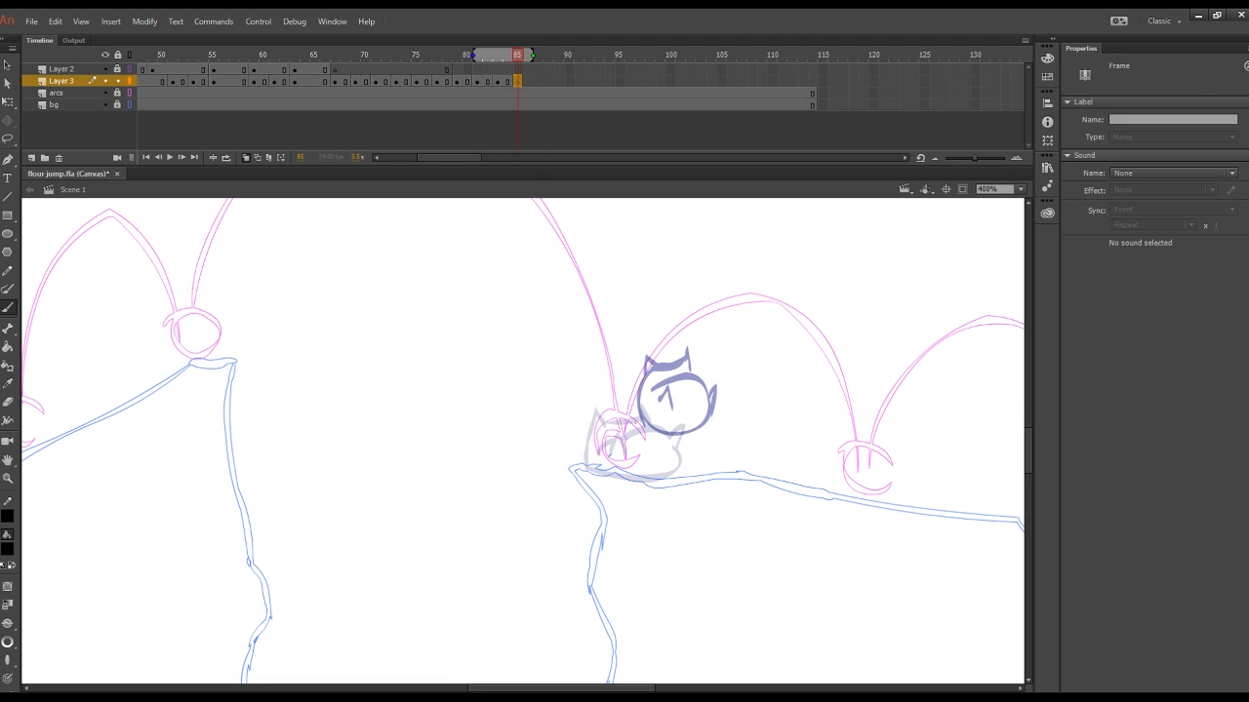
key(comma)
key(period)
drag(674, 393, 747, 435)
mouse_move(749, 435)
mouse_down()
mouse_move(748, 407)
mouse_move(716, 426)
mouse_up()
drag(675, 392, 684, 381)
drag(683, 381, 702, 378)
drag(696, 362, 747, 409)
Step: Add a blank keyframe at frame 87, draw the rounded sack touching down on the far cliff and hold it for an extra frame
click(538, 82)
key(F7)
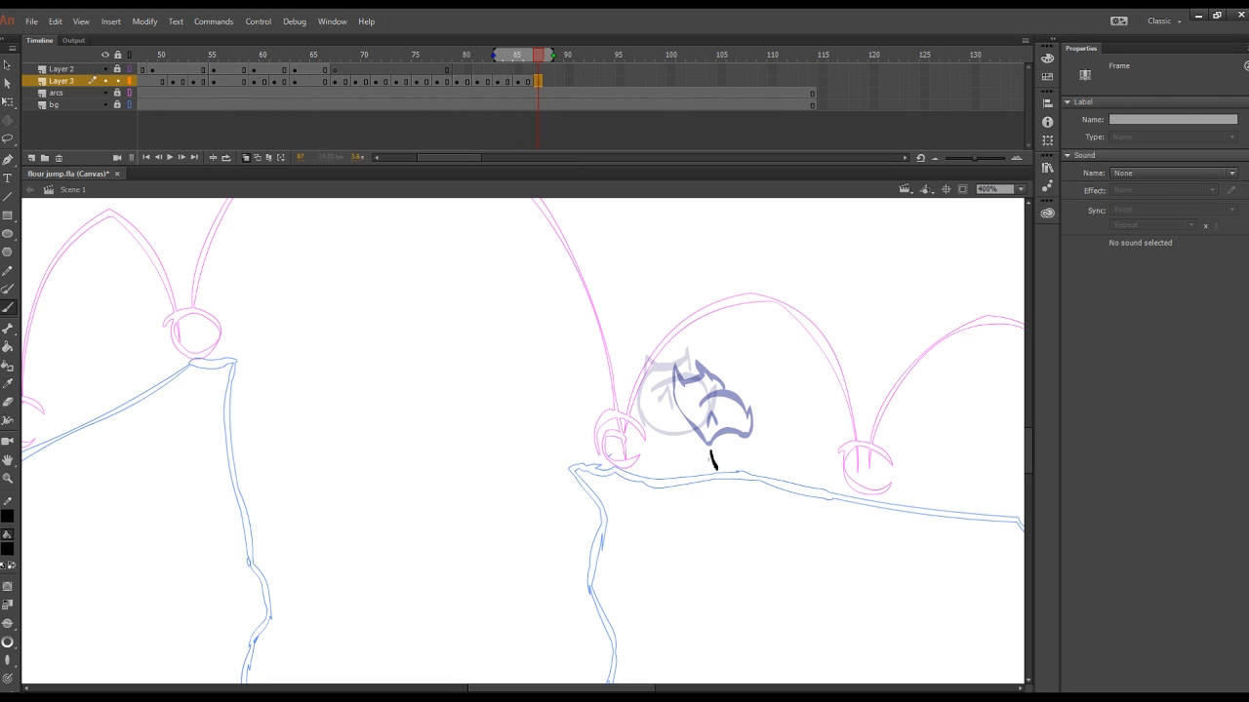
drag(711, 459, 779, 473)
mouse_move(713, 456)
mouse_down()
mouse_move(727, 409)
mouse_move(694, 420)
mouse_up()
key(ctrl+z)
drag(779, 471, 780, 441)
drag(743, 460, 756, 464)
drag(712, 427, 747, 427)
drag(728, 447, 776, 438)
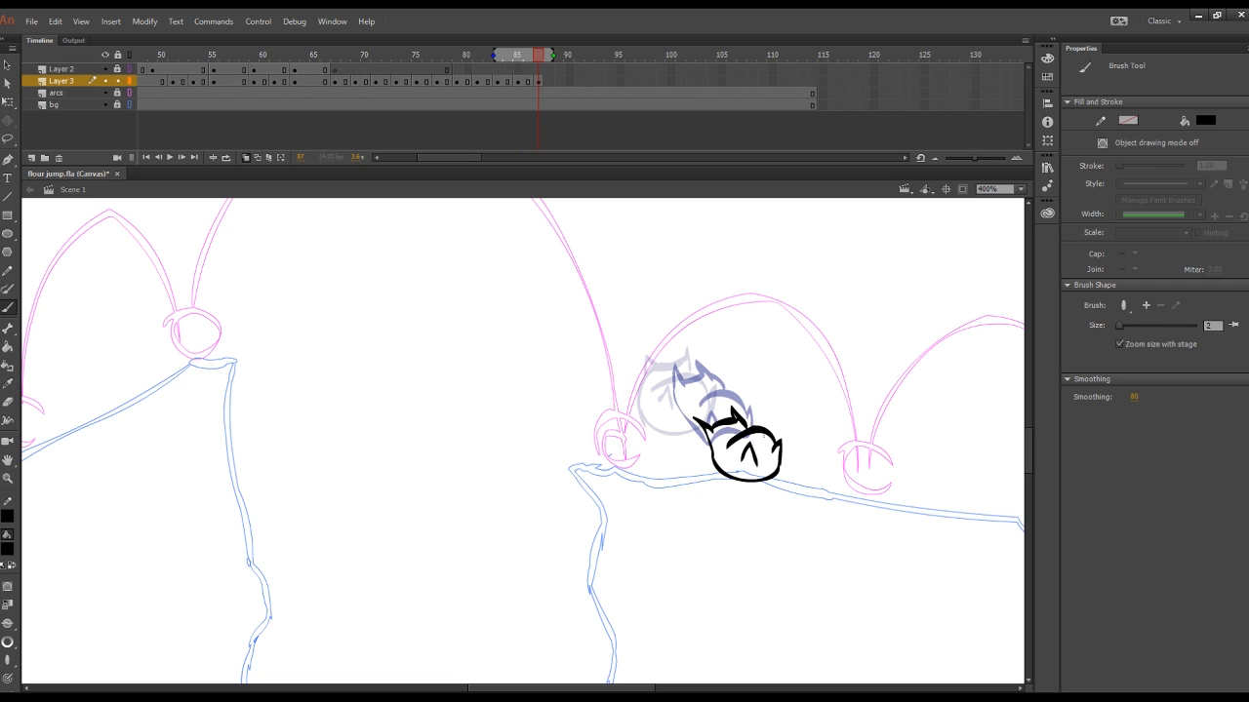
key(F5)
Step: Fit the stage in view, set the loop range over the drawn frames and play the animation
click(254, 55)
click(1021, 190)
click(997, 227)
click(226, 157)
drag(239, 55, 553, 57)
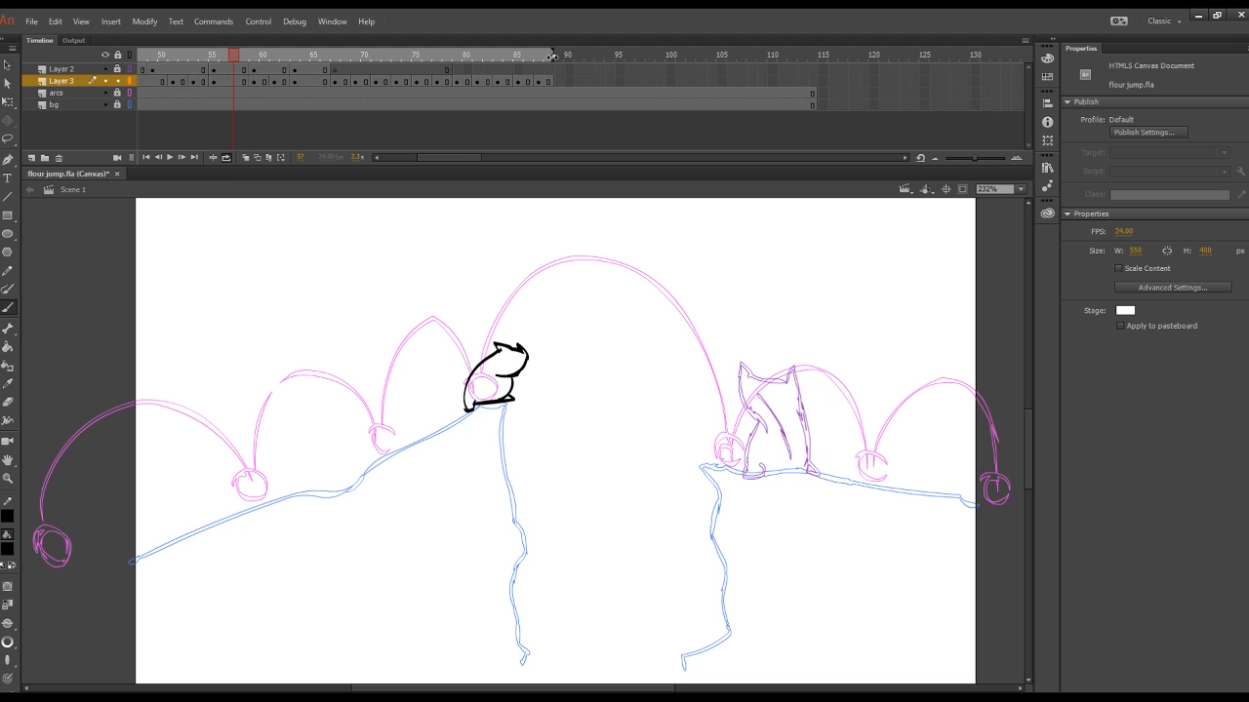
click(169, 157)
Step: Hide Layer 2 and review the sack's whole jump by playing and scrubbing the animation
click(104, 68)
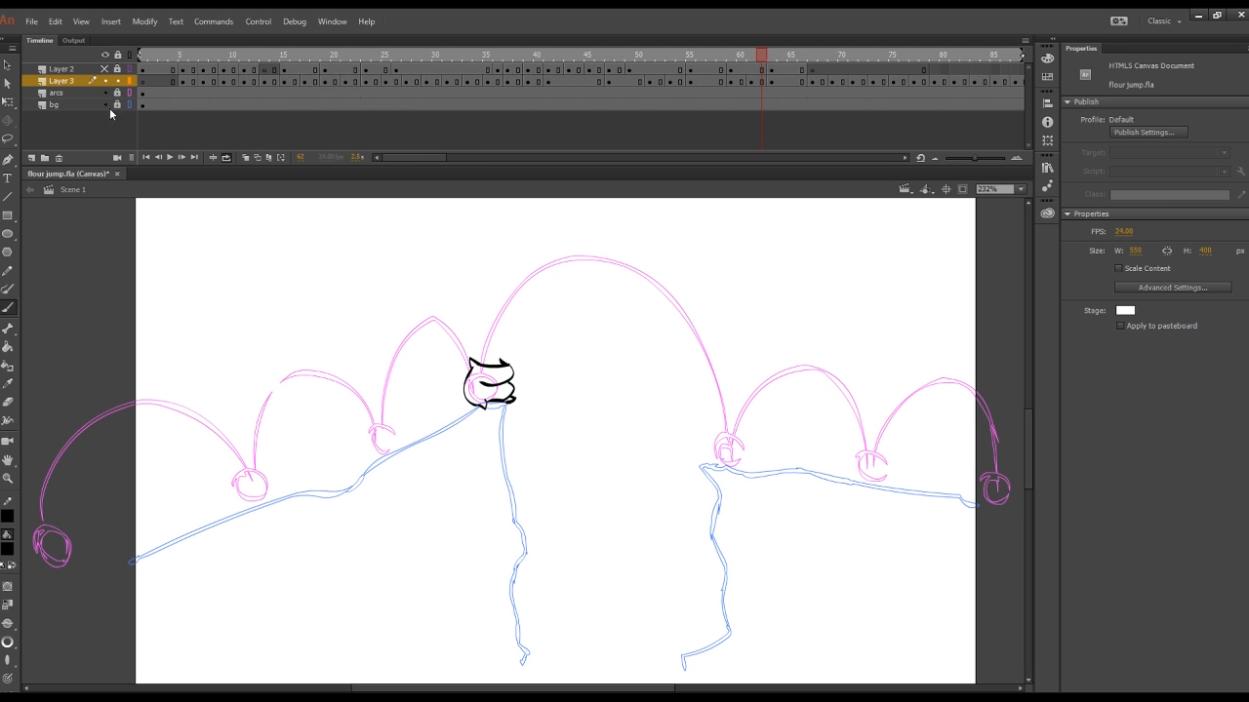
click(169, 158)
click(169, 158)
drag(273, 56, 845, 49)
click(852, 81)
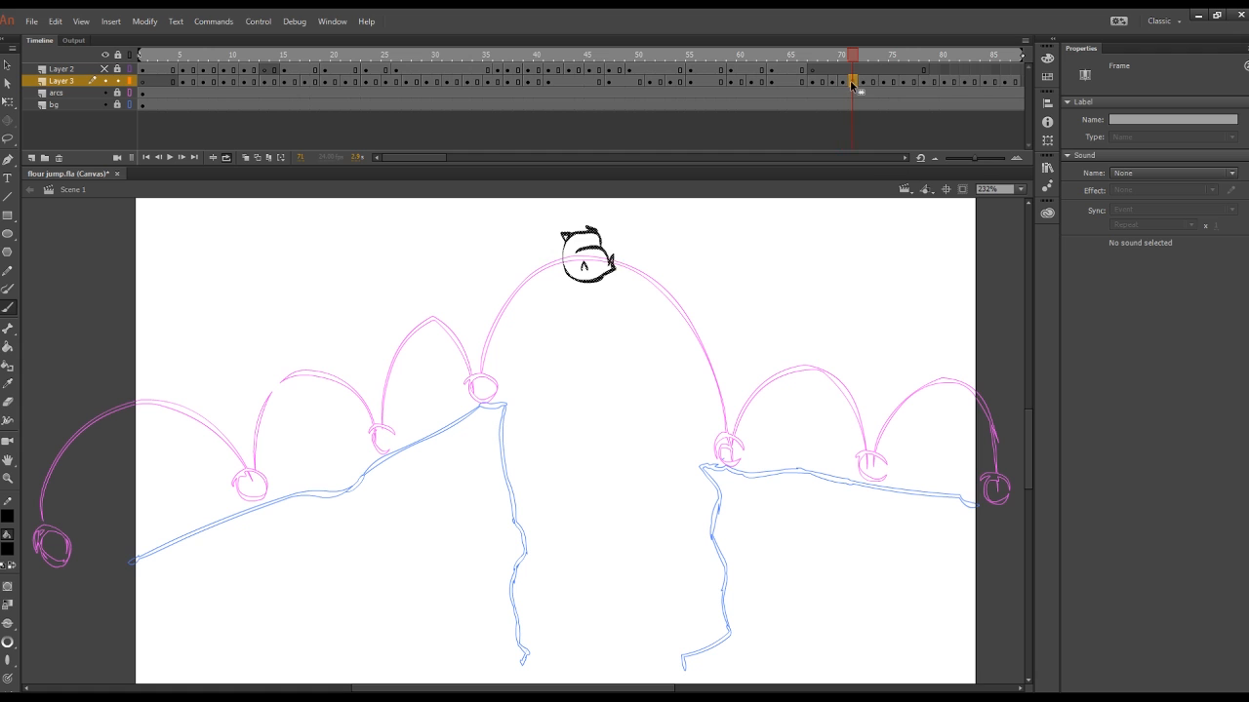
click(169, 157)
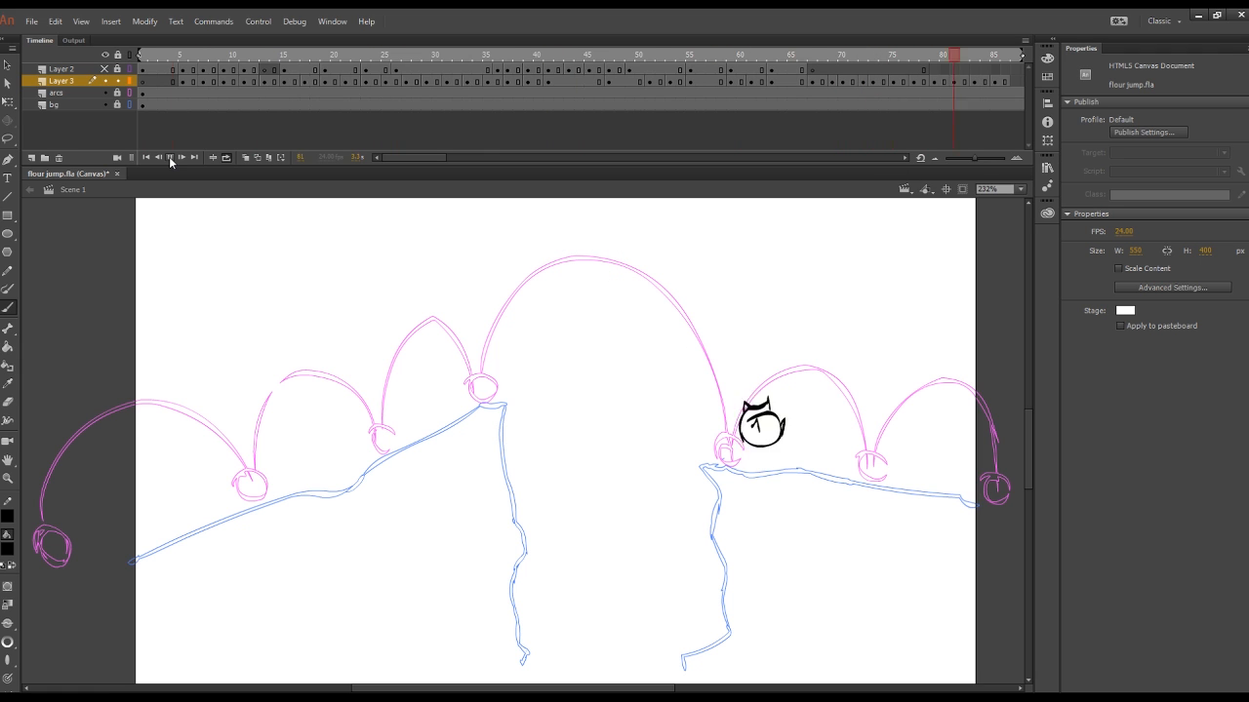
click(168, 157)
drag(225, 55, 935, 109)
Step: Turn on onion skinning, add a blank keyframe at frame 87 and draw the sack settling upright on the far cliff
drag(417, 159, 433, 159)
click(246, 158)
drag(723, 56, 802, 64)
key(F7)
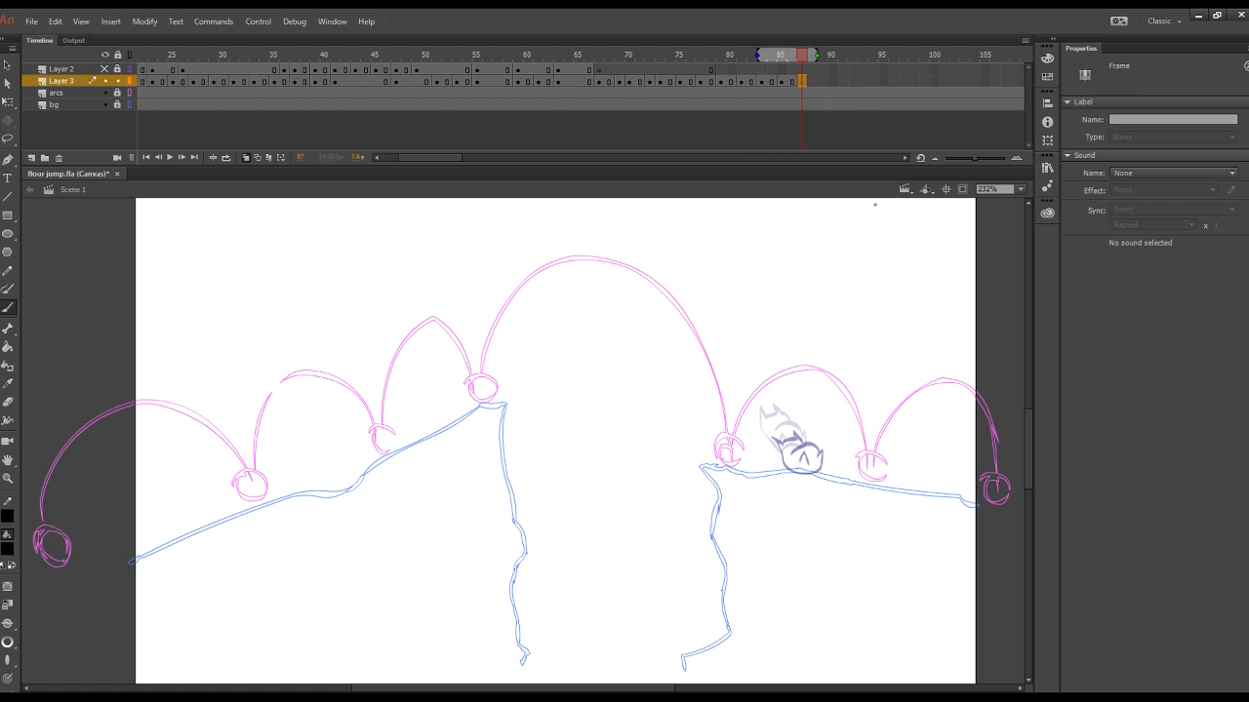
click(1020, 189)
click(998, 264)
mouse_move(936, 482)
mouse_down()
mouse_move(675, 482)
mouse_move(727, 491)
mouse_move(677, 423)
mouse_up()
drag(677, 424, 686, 435)
mouse_move(695, 485)
mouse_down()
mouse_move(704, 467)
mouse_move(709, 486)
mouse_up()
drag(725, 489, 742, 472)
drag(741, 473, 724, 492)
drag(686, 432, 718, 434)
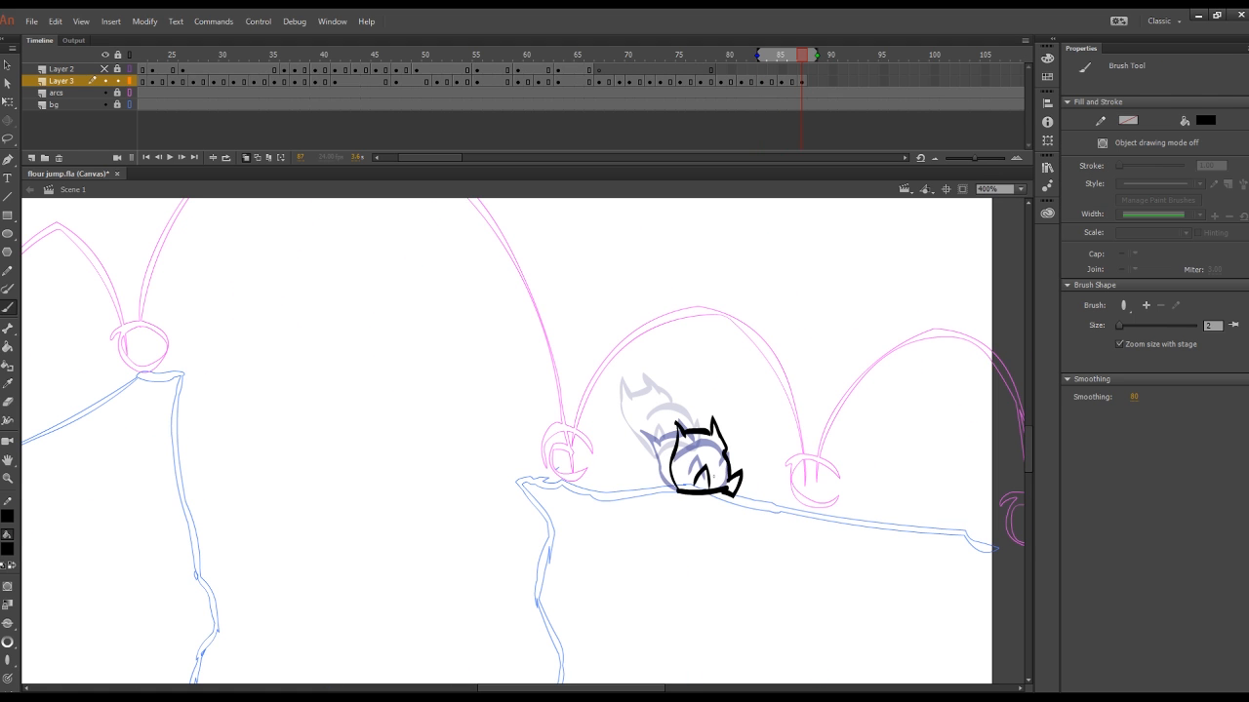
Step: Extend the settled sack drawing on Layer 3 to hold through frame 90
drag(802, 56, 812, 92)
key(F5)
click(832, 82)
key(F5)
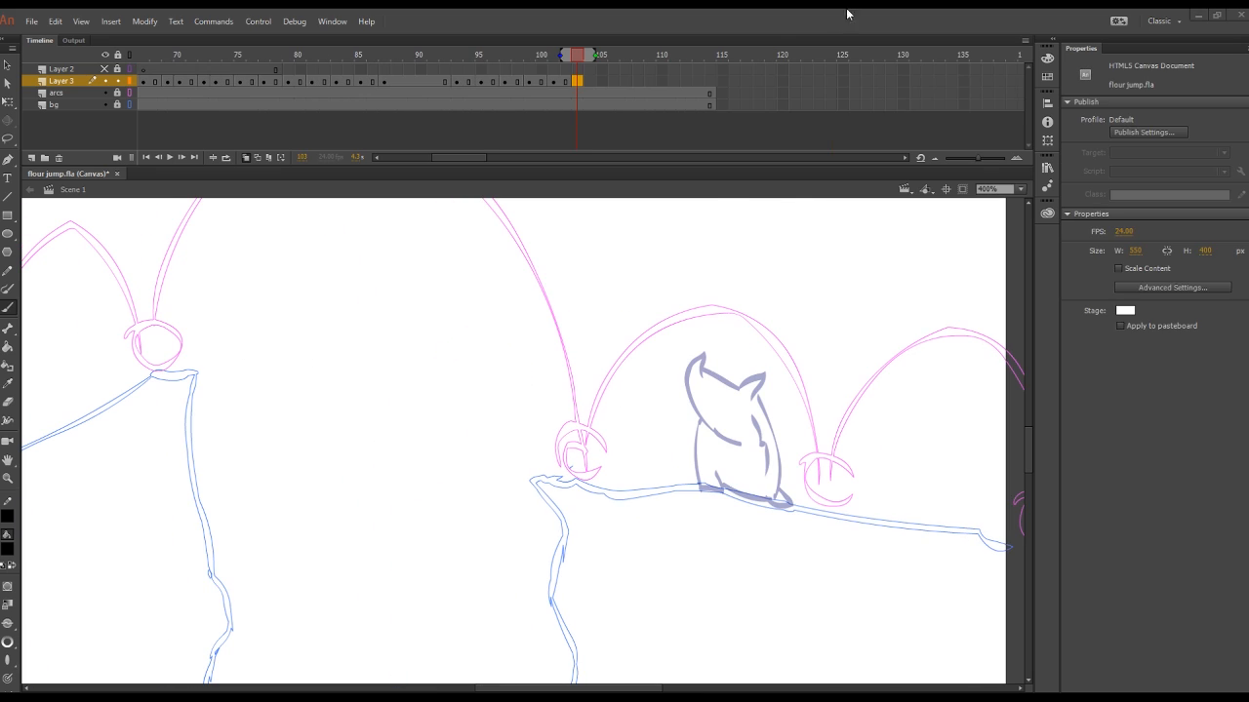
Step: Draw the sack stretching taller on the far cliff on frame 103, with raised ears, arm, sides and base
click(576, 81)
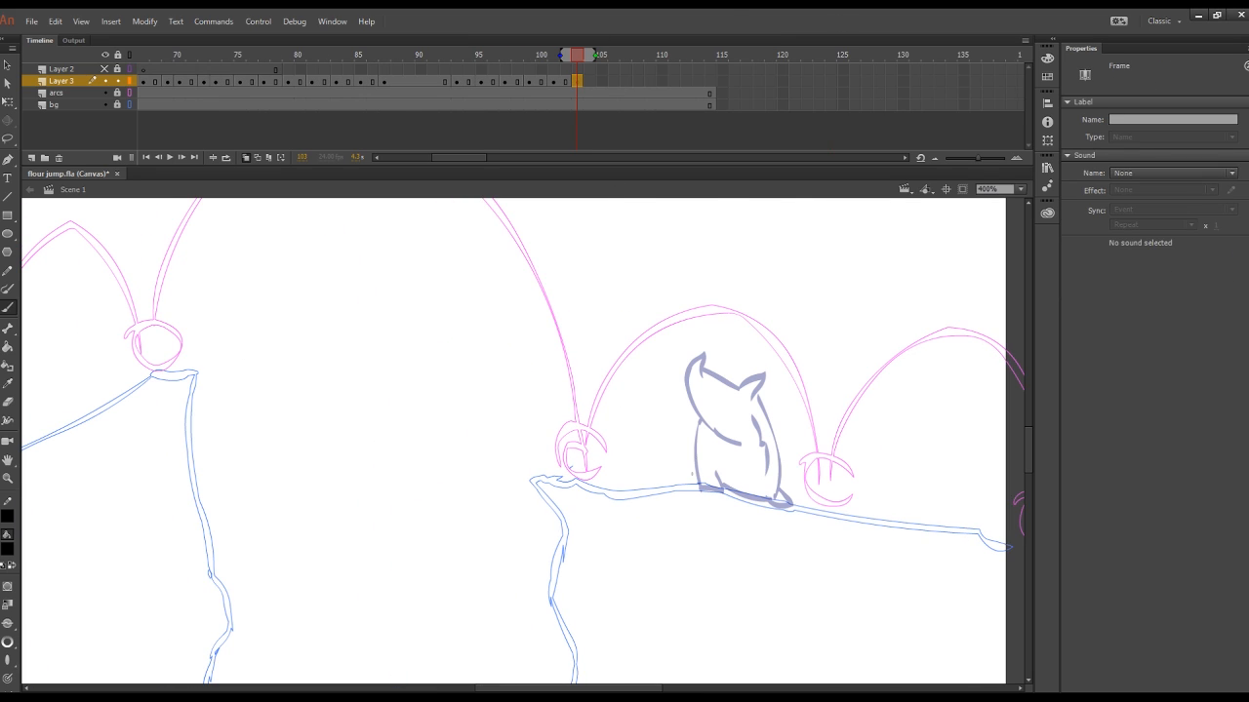
drag(704, 324, 738, 444)
mouse_move(704, 346)
mouse_down()
mouse_move(765, 360)
mouse_move(779, 493)
mouse_up()
mouse_move(705, 415)
mouse_down()
mouse_move(703, 476)
mouse_move(715, 483)
mouse_up()
drag(706, 464, 773, 502)
drag(753, 398, 760, 435)
drag(700, 352, 713, 348)
key(e)
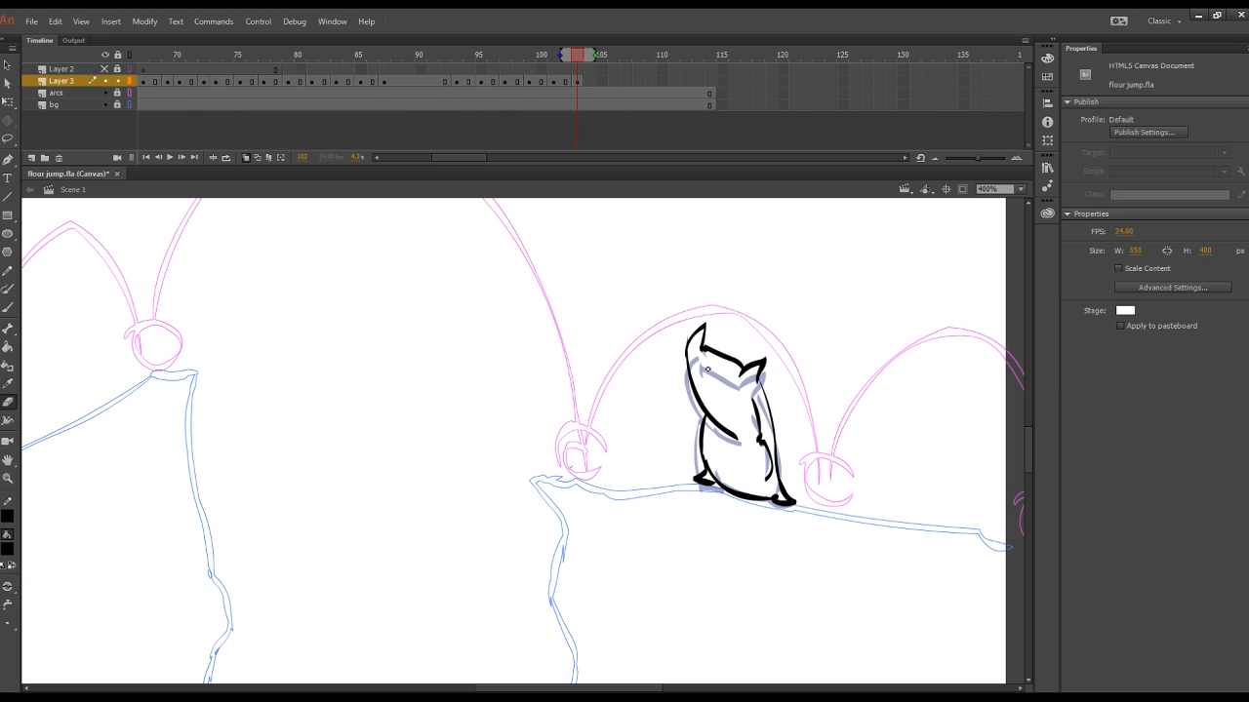
key(v)
key(b)
Step: Add a keyframe at frame 105 and erase the lines around the standing sack's rear ear
click(602, 82)
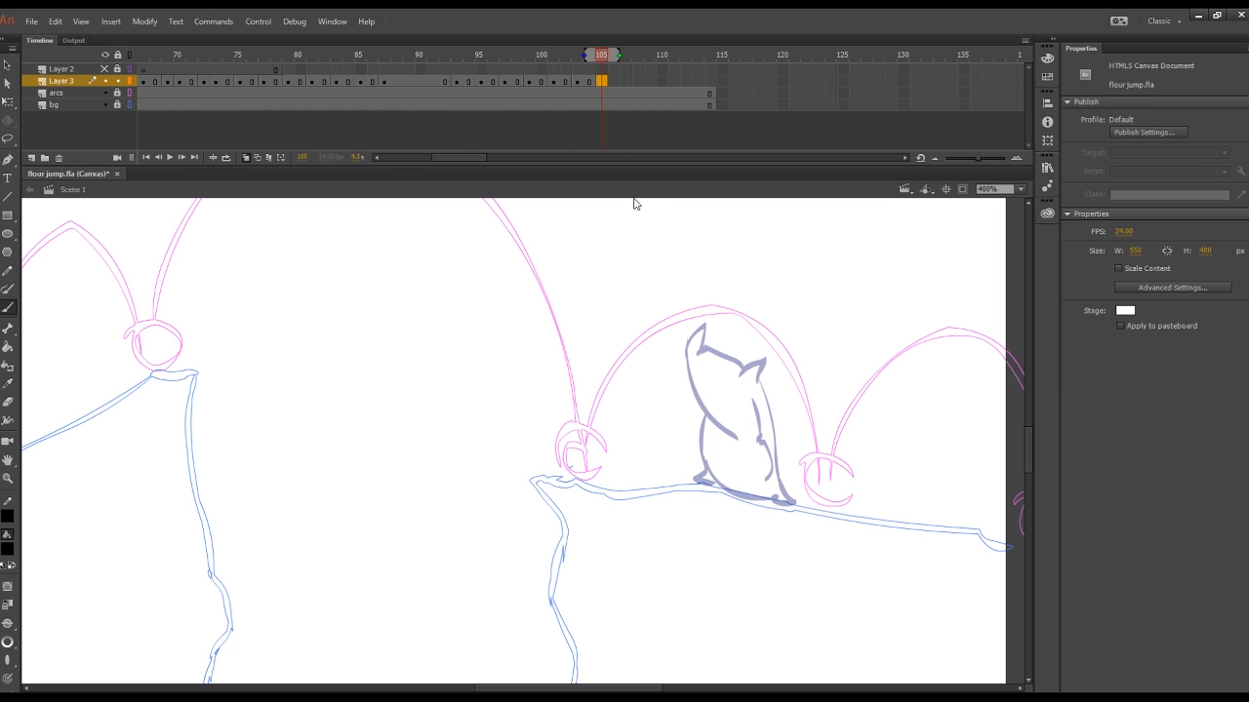
key(F6)
key(e)
mouse_move(694, 324)
mouse_down()
mouse_move(694, 350)
mouse_move(765, 376)
mouse_move(761, 388)
mouse_move(722, 347)
mouse_up()
click(627, 82)
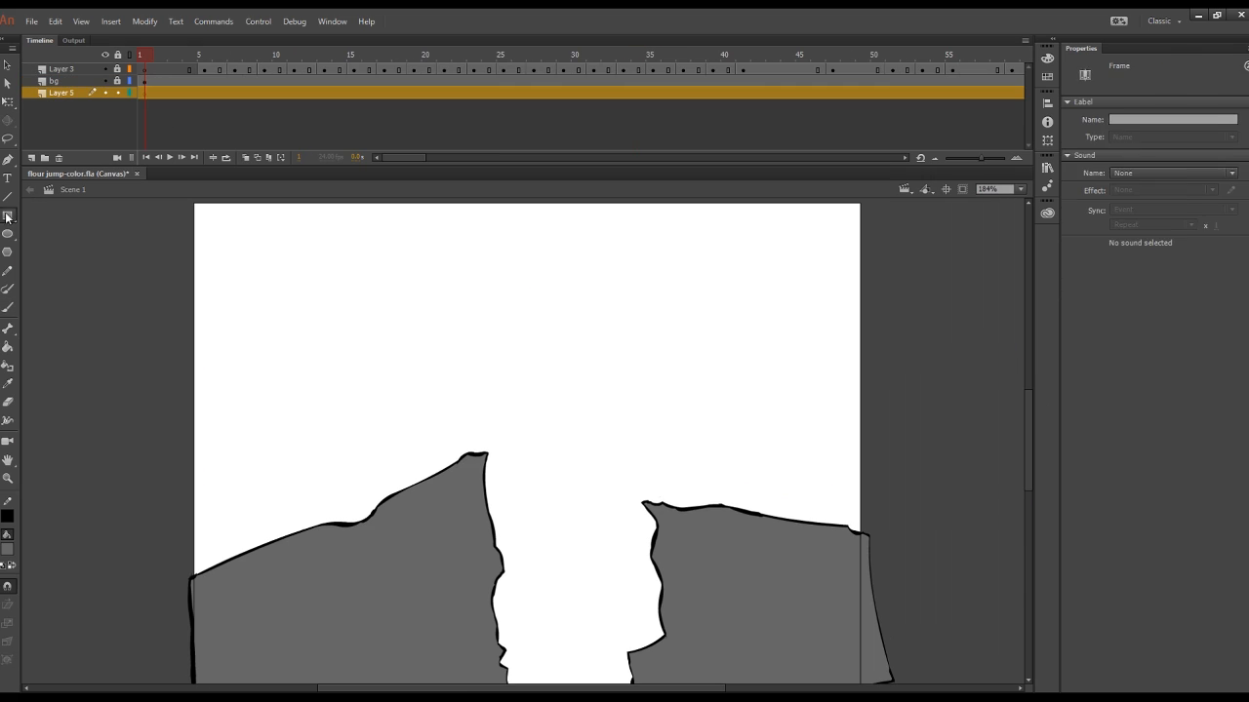
Step: In flour jump-color.fla, draw a rectangle covering the sky on Layer 5 and fill it with medium blue
click(6, 217)
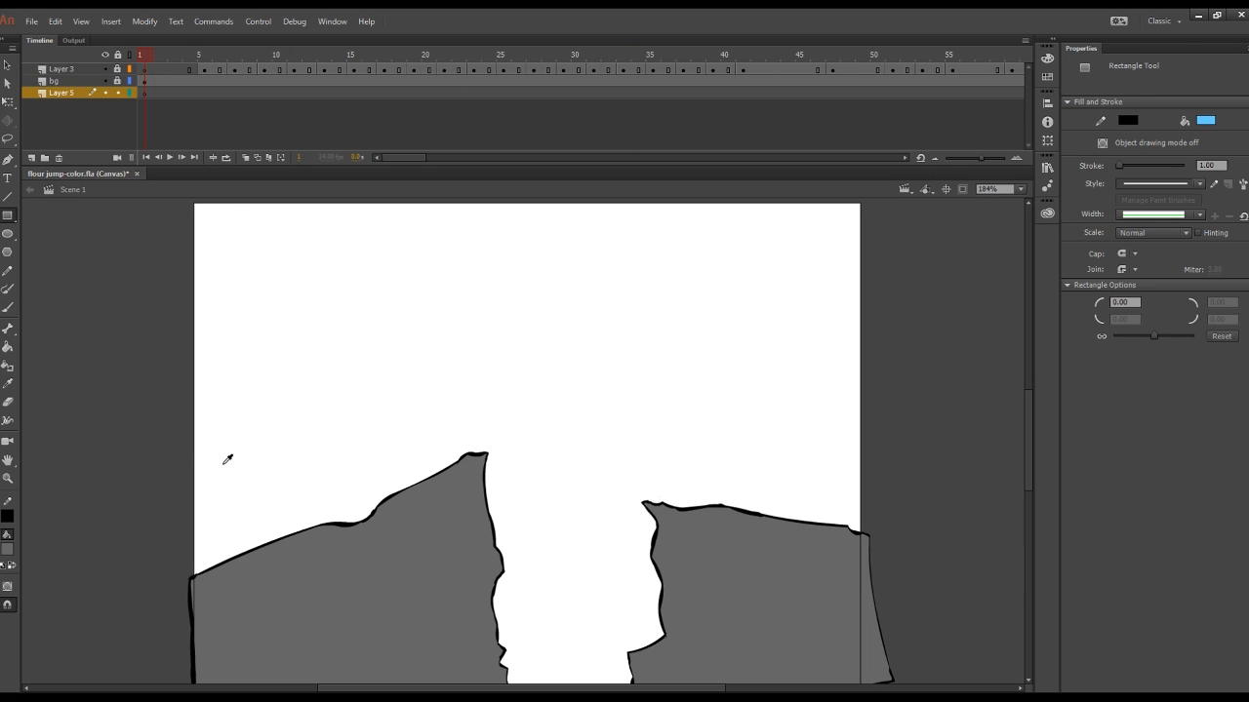
drag(186, 203, 872, 683)
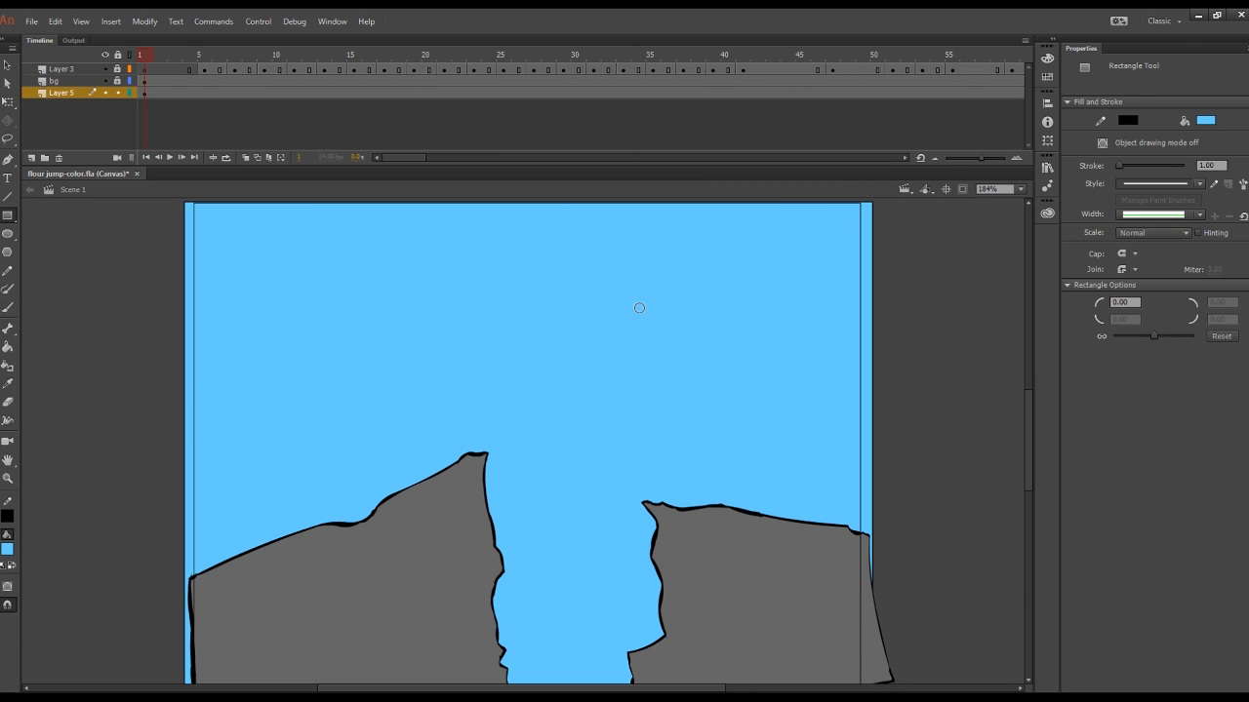
click(7, 347)
click(261, 384)
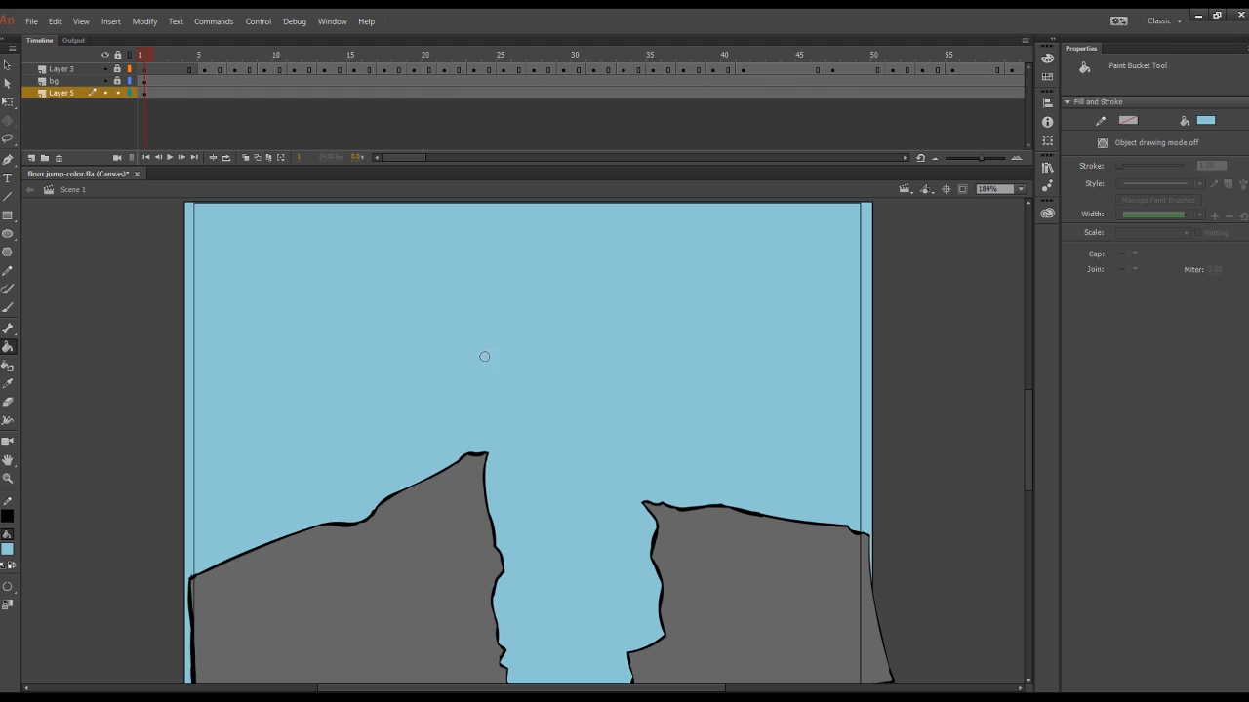
click(345, 382)
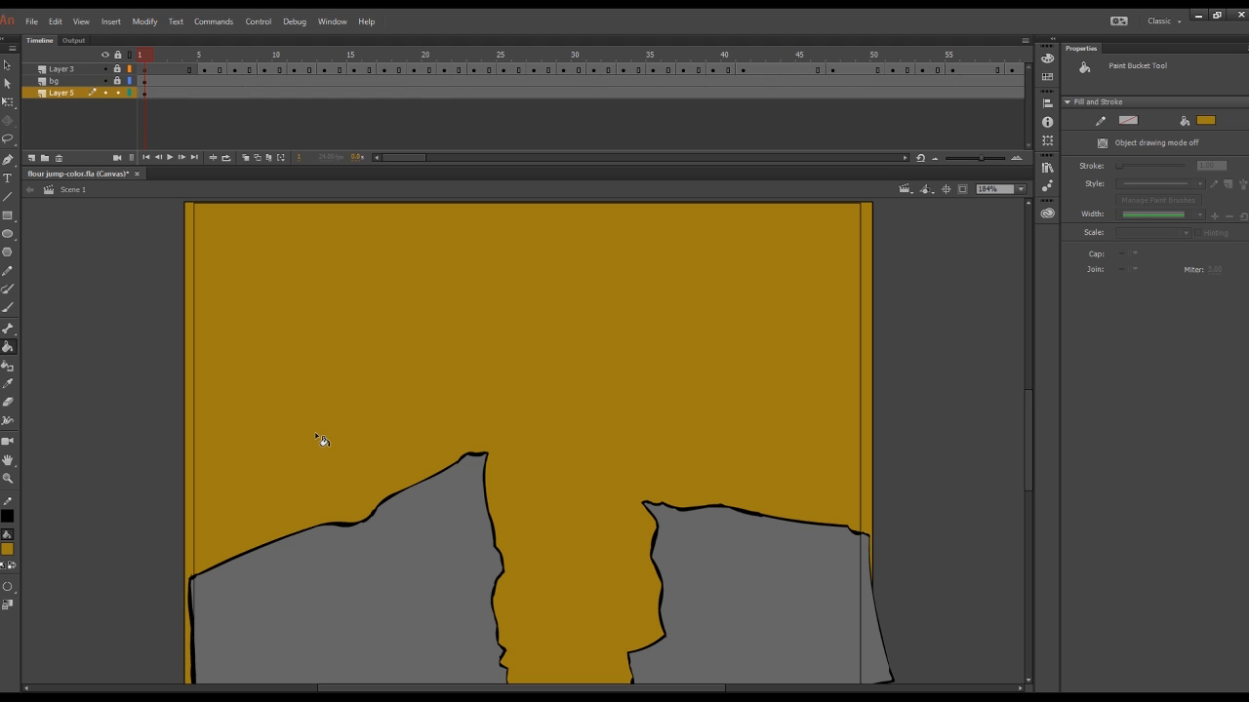
click(10, 548)
click(85, 493)
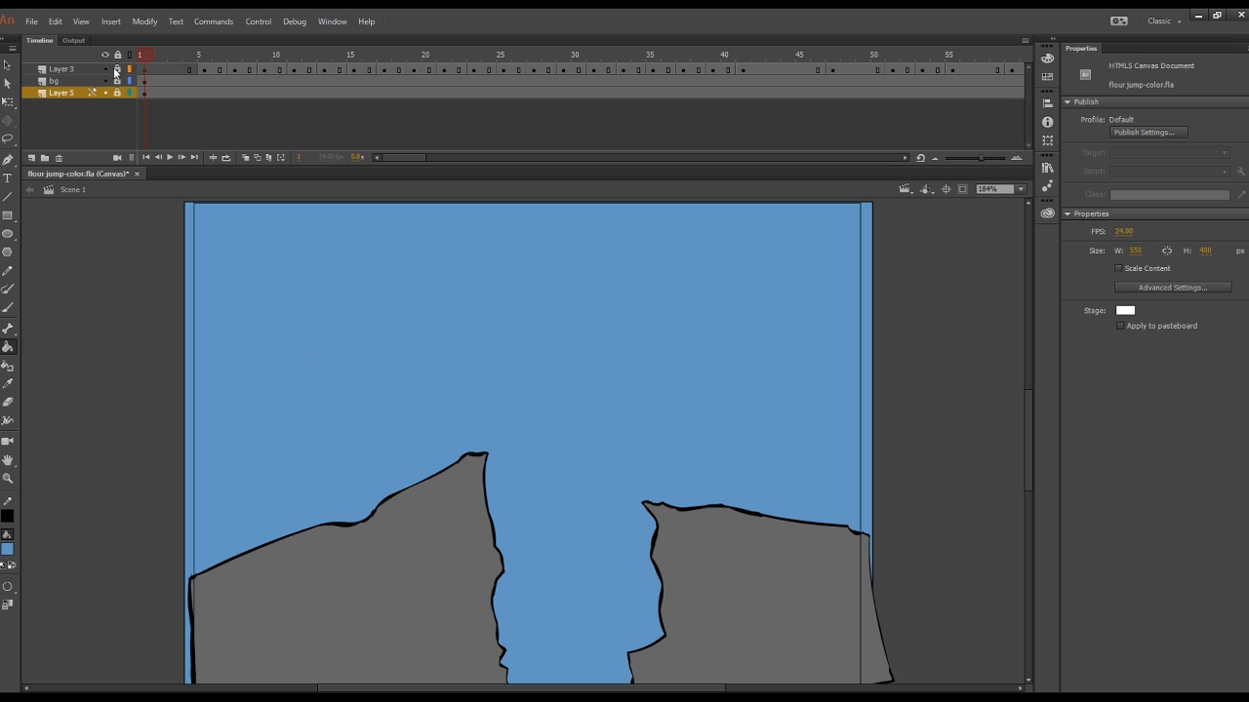
Step: Display the bg layer as outlines and set the fill colour to black
drag(145, 53, 483, 218)
click(129, 81)
click(129, 81)
click(206, 55)
click(278, 55)
click(7, 549)
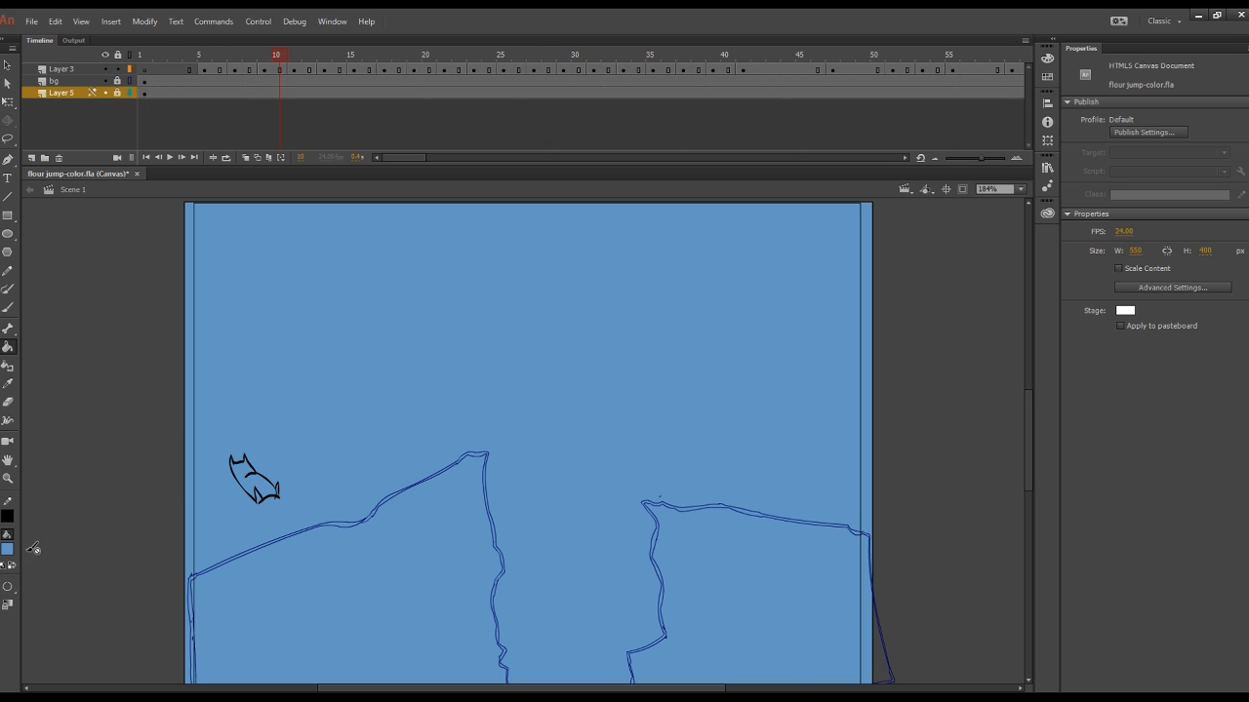
click(35, 547)
Step: Zoom to 400%, erase the stray line at the sack's foot on frame 9 and brush in its base on frame 12
click(1021, 190)
click(999, 283)
key(e)
click(279, 69)
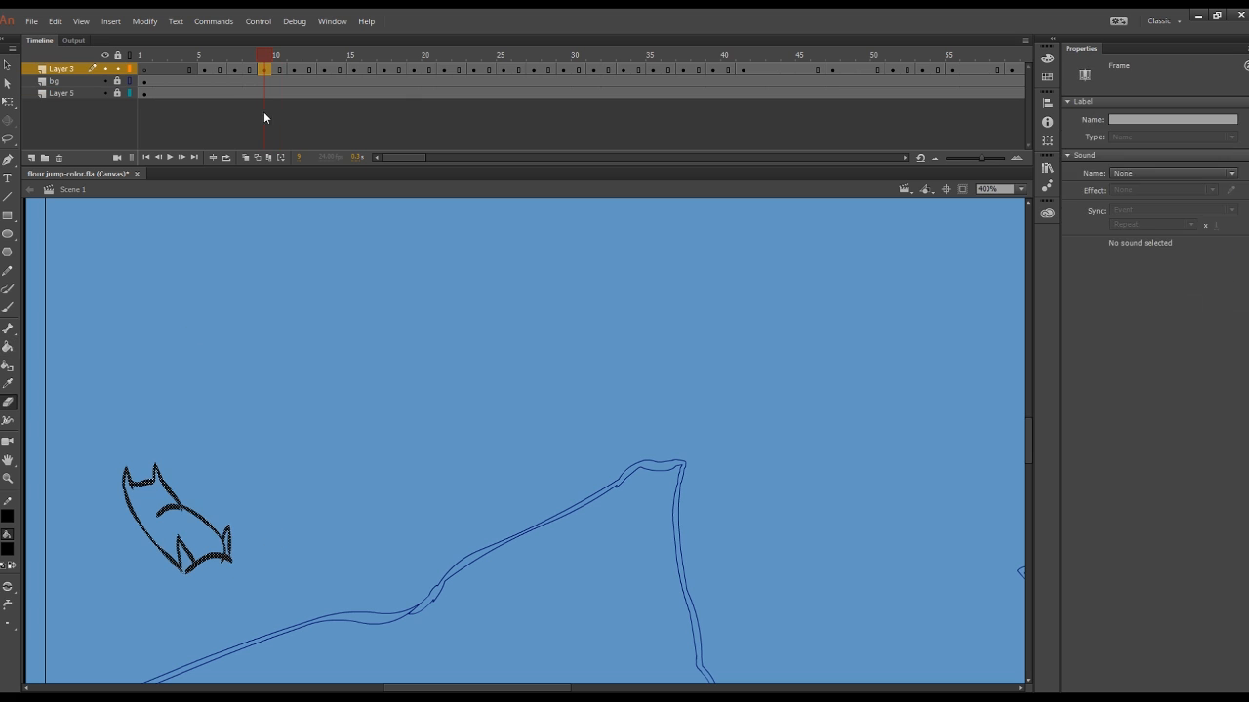
click(225, 563)
click(309, 70)
key(b)
drag(221, 651, 287, 625)
Step: Check Layer 3's sack drawings from frame 14 onward and close the sack's open base along the cliff top on frame 35
click(340, 69)
click(354, 69)
click(384, 69)
click(444, 70)
click(474, 70)
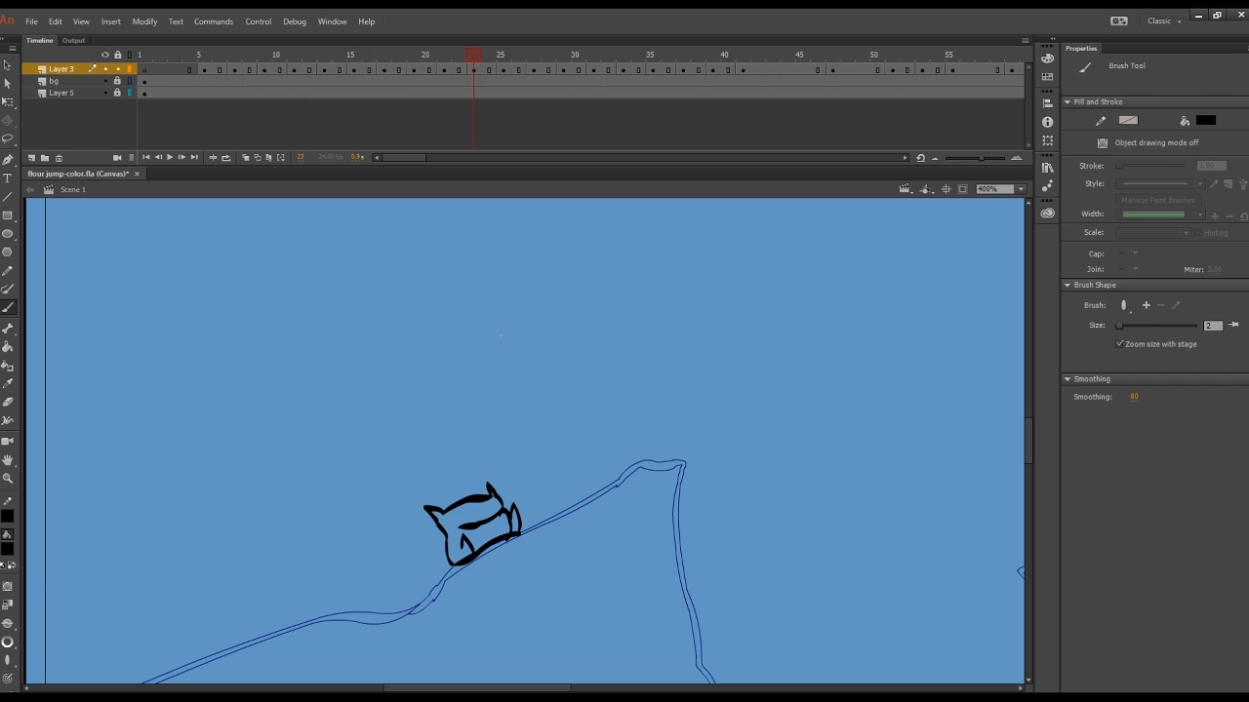
click(503, 69)
click(536, 70)
click(653, 69)
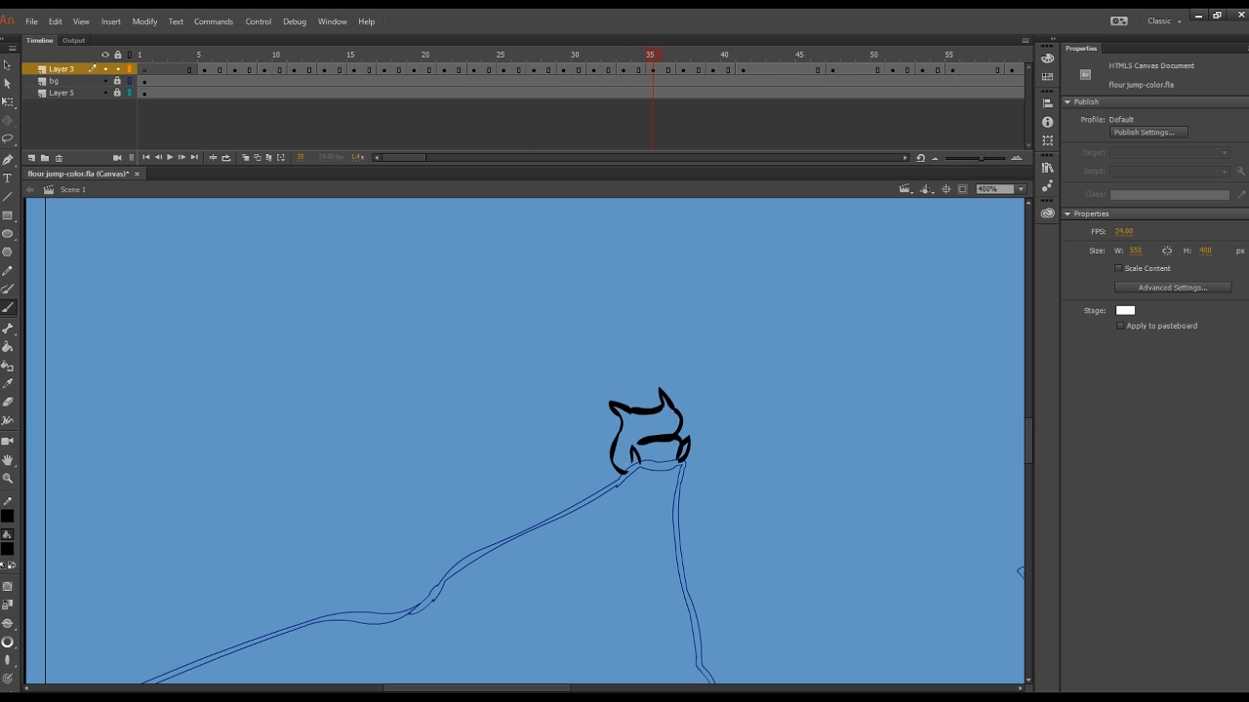
mouse_move(628, 468)
mouse_down()
mouse_move(673, 463)
mouse_move(664, 475)
mouse_move(681, 466)
mouse_move(659, 464)
mouse_move(688, 460)
mouse_up()
key(e)
Step: Clean up the sack's outline and base line at the cliff top on frames 37, 39 and 41
click(684, 69)
key(b)
key(e)
click(713, 69)
key(b)
key(e)
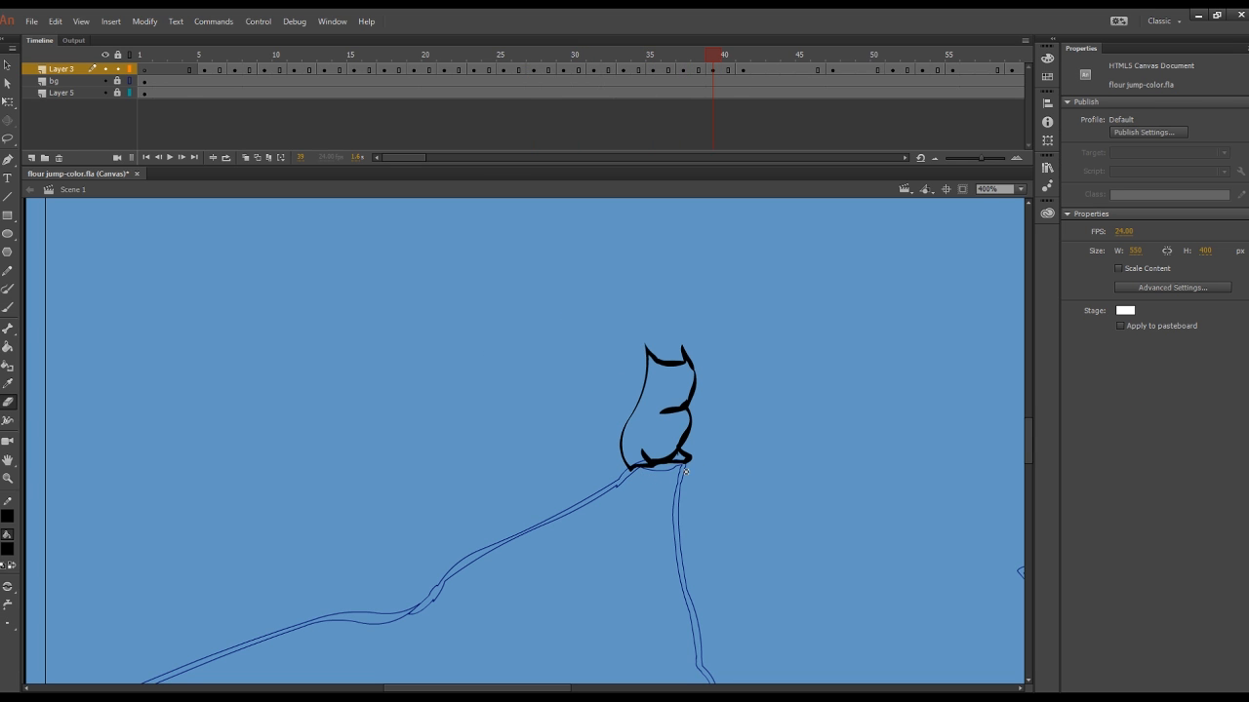
click(743, 70)
drag(618, 480, 684, 465)
Step: Brush in the missing stretch of the sack's side on frame 51 and check the outlines on frames 59 and 61
click(832, 69)
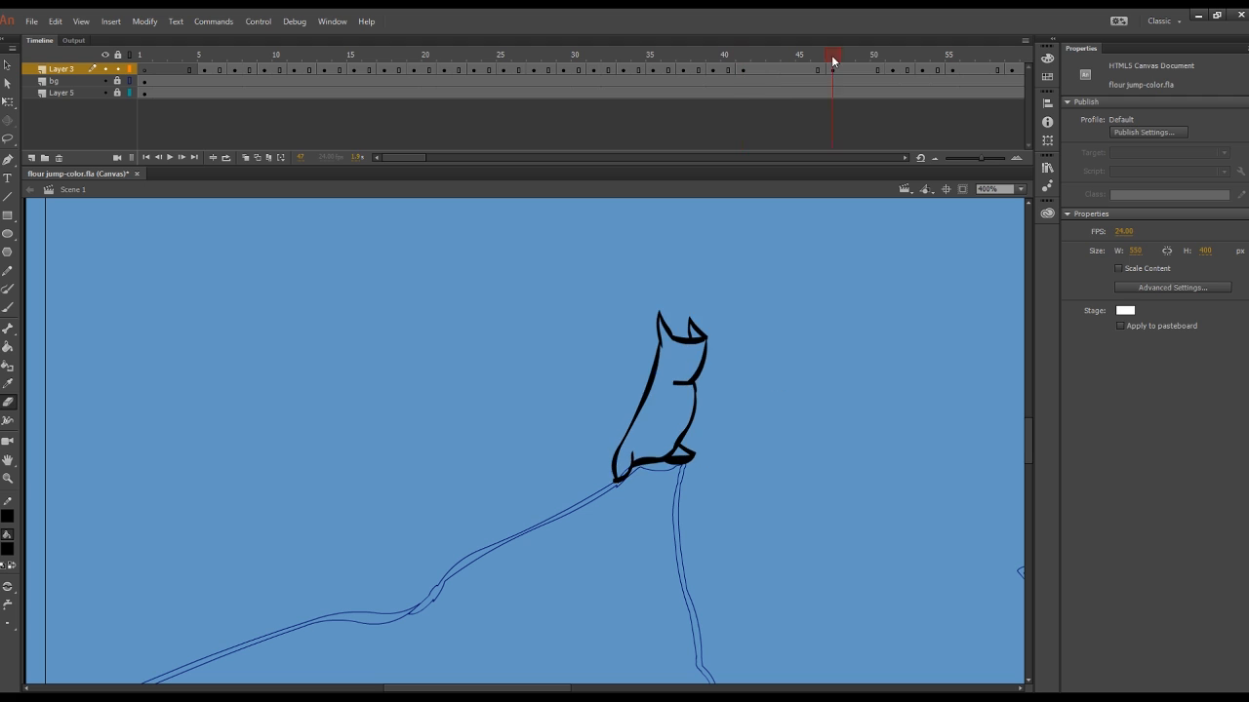
click(893, 71)
key(b)
drag(708, 383, 707, 410)
scroll(625, 312, right, 3)
scroll(304, 82, right, 5)
click(369, 70)
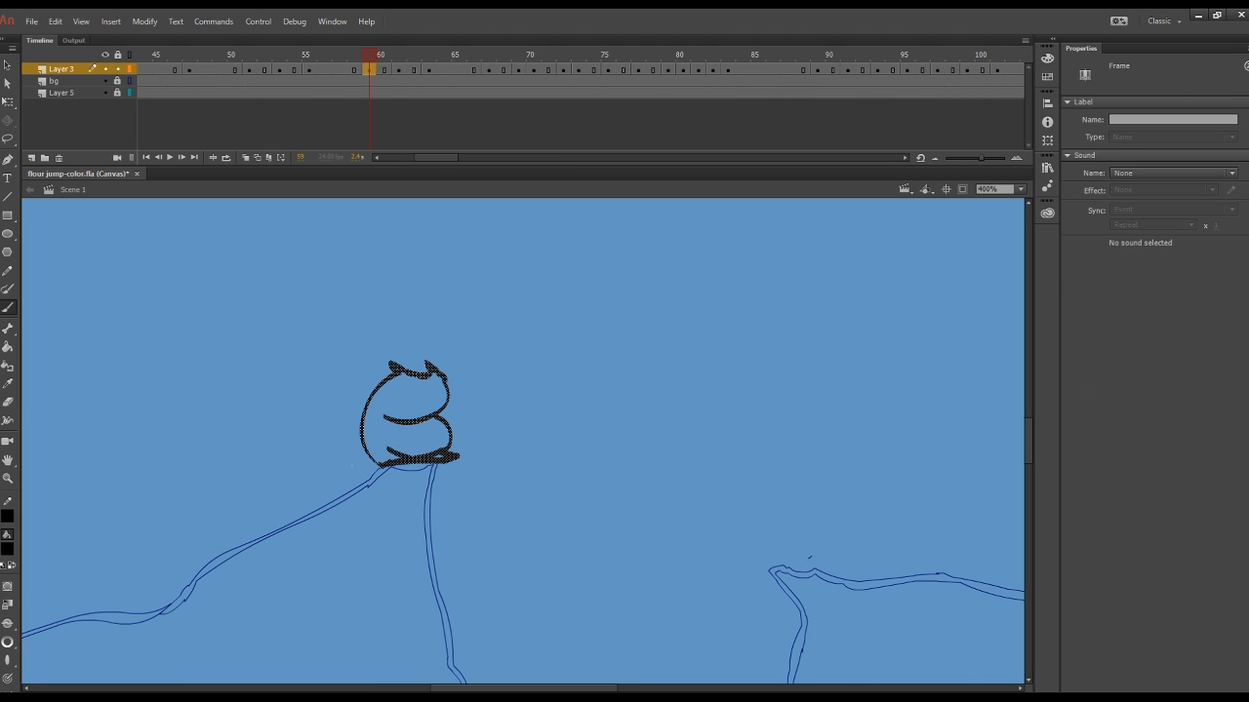
key(e)
click(399, 69)
key(b)
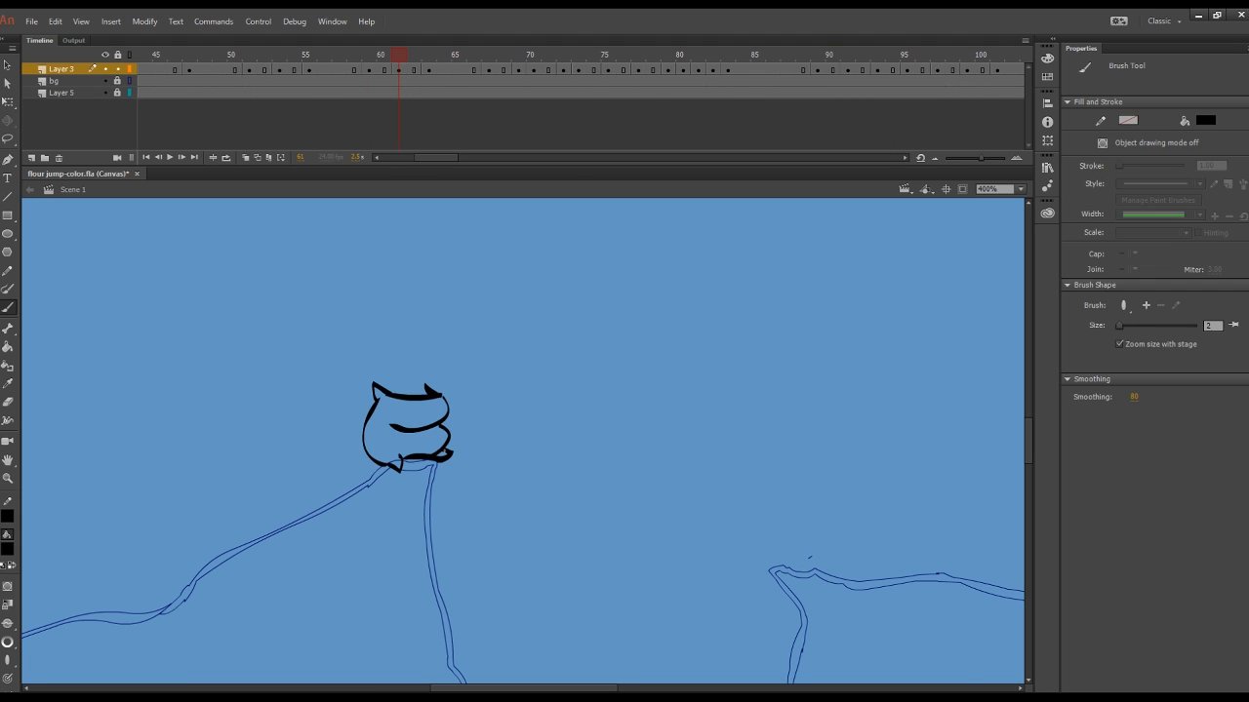
Step: Close the gaps in the airborne sack's outline on frame 72 with short brush strokes and erase the excess line
drag(429, 55, 489, 56)
click(534, 70)
click(564, 71)
key(e)
scroll(809, 619, up, 2)
key(b)
drag(700, 281, 698, 296)
drag(671, 333, 666, 341)
key(e)
drag(606, 258, 610, 278)
key(b)
key(.)
Step: Check the landing drawings on frames 75 to 82 and erase the excess line under the sack's base on frame 90
click(608, 70)
click(639, 72)
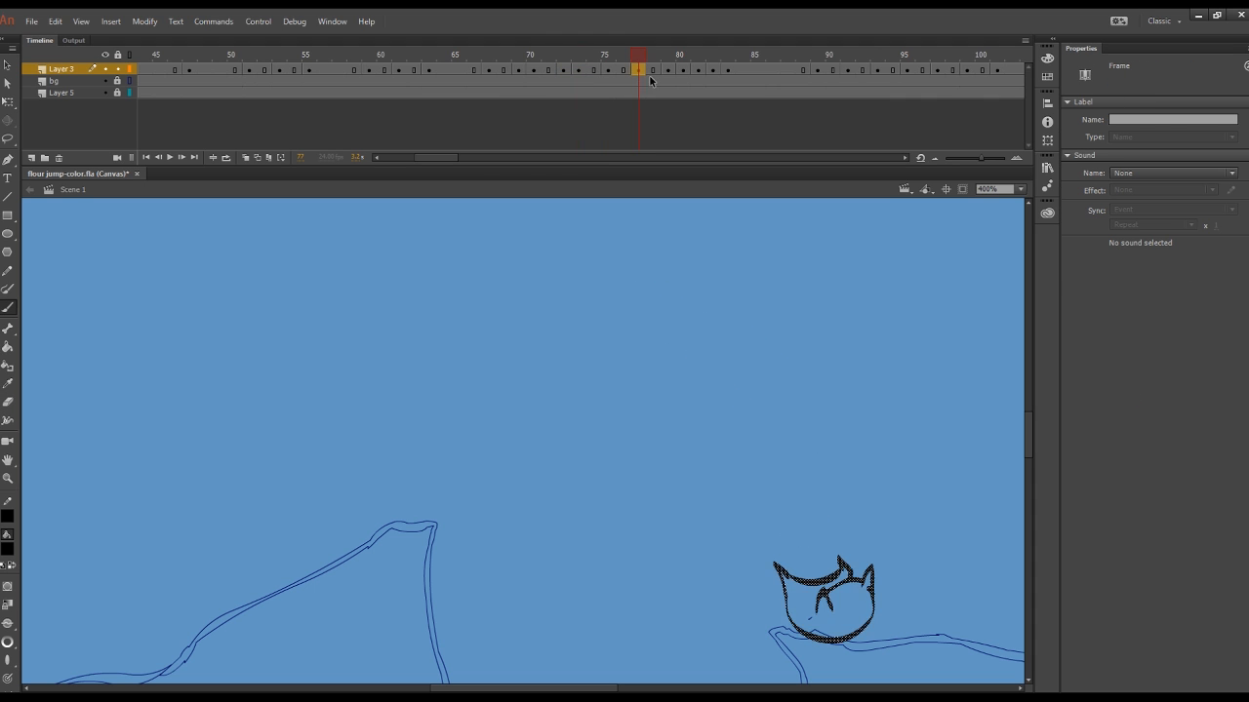
click(668, 70)
click(685, 70)
click(713, 71)
drag(546, 689, 599, 689)
drag(1029, 419, 1028, 442)
click(829, 54)
key(e)
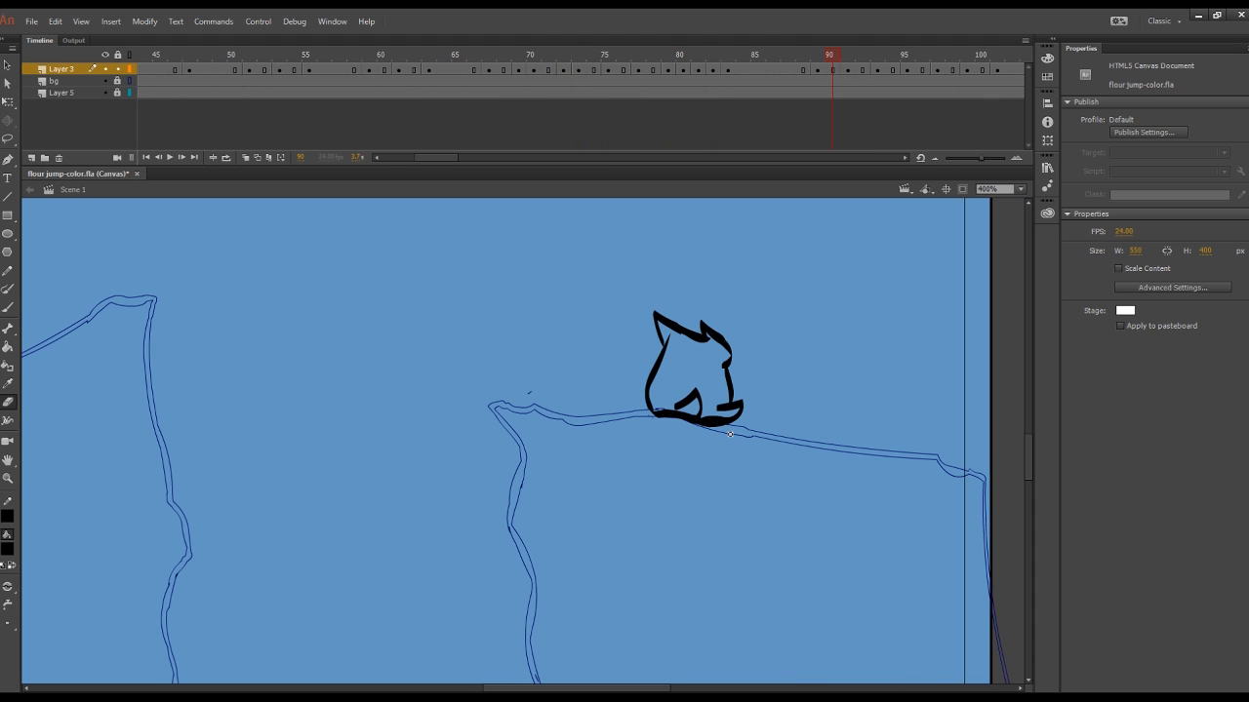
click(705, 426)
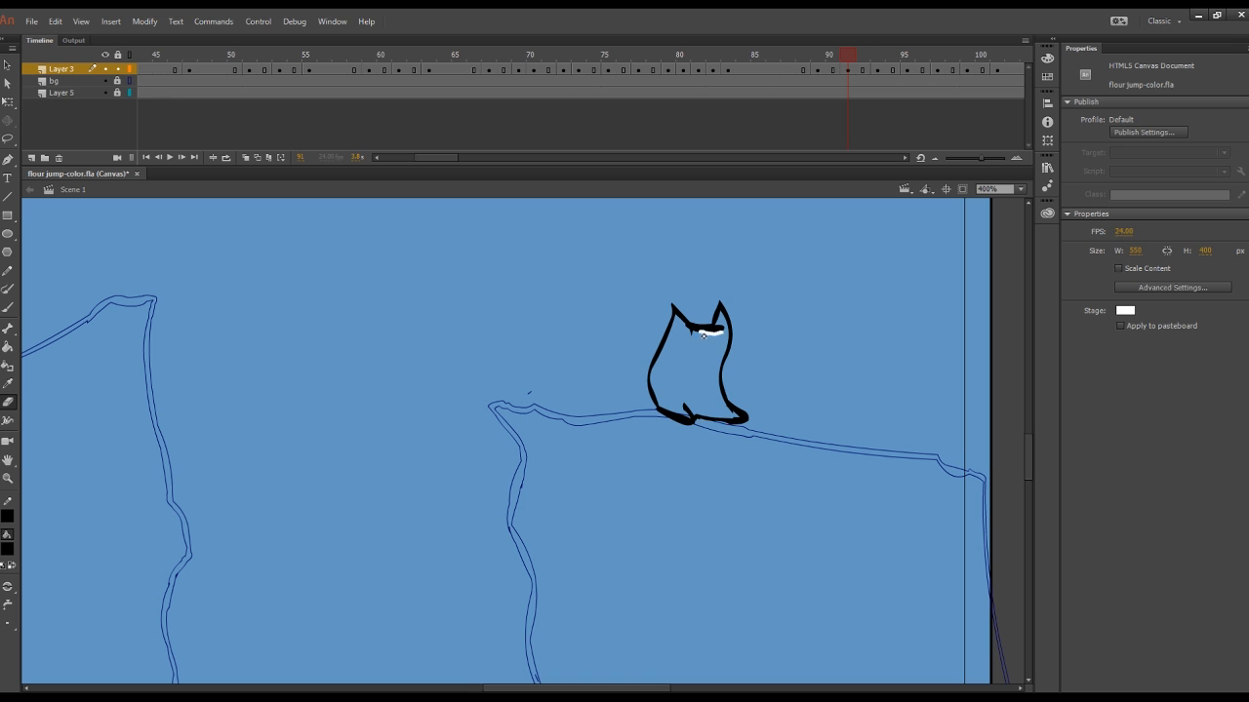
Step: Erase the excess line under the sack's top edge on frame 91 and check the drawings on frames 93 to 99
drag(704, 336, 717, 334)
click(876, 71)
click(908, 71)
click(938, 56)
drag(576, 689, 597, 689)
click(967, 56)
key(b)
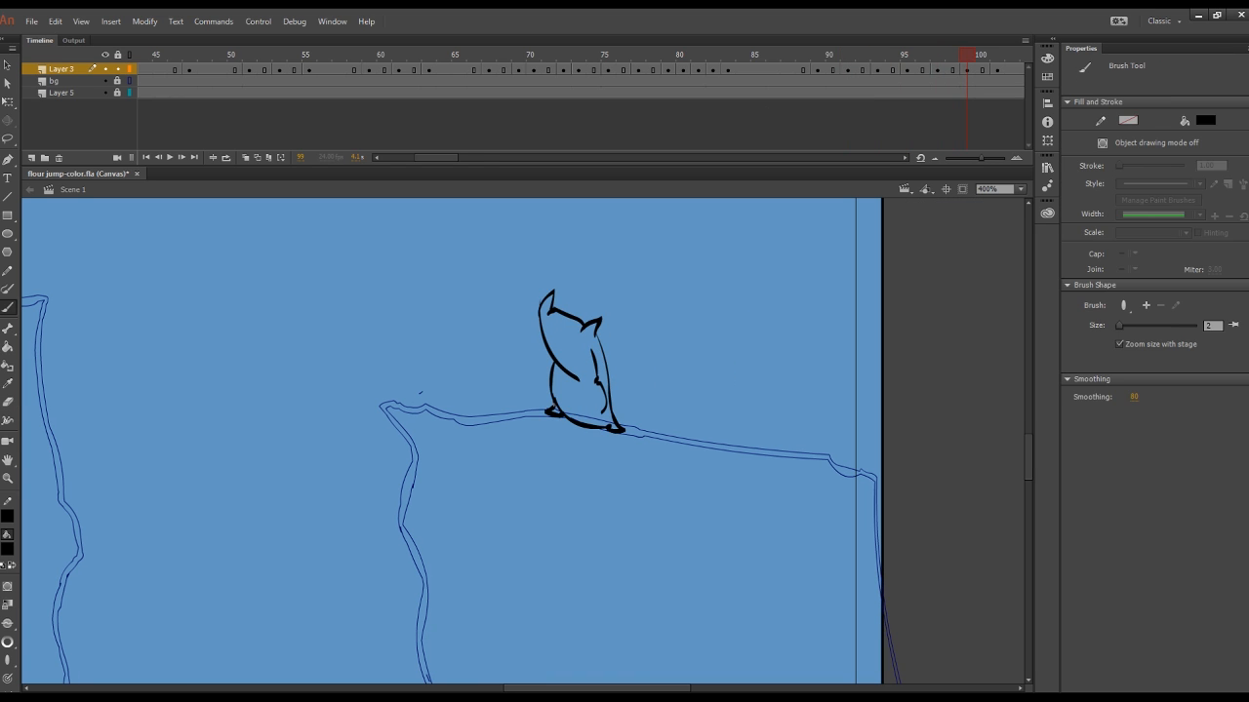
Step: Check the sack's outlines on frames 111, 113, 119 and 123 for gaps
drag(436, 157, 464, 157)
drag(472, 57, 443, 59)
click(579, 70)
click(609, 70)
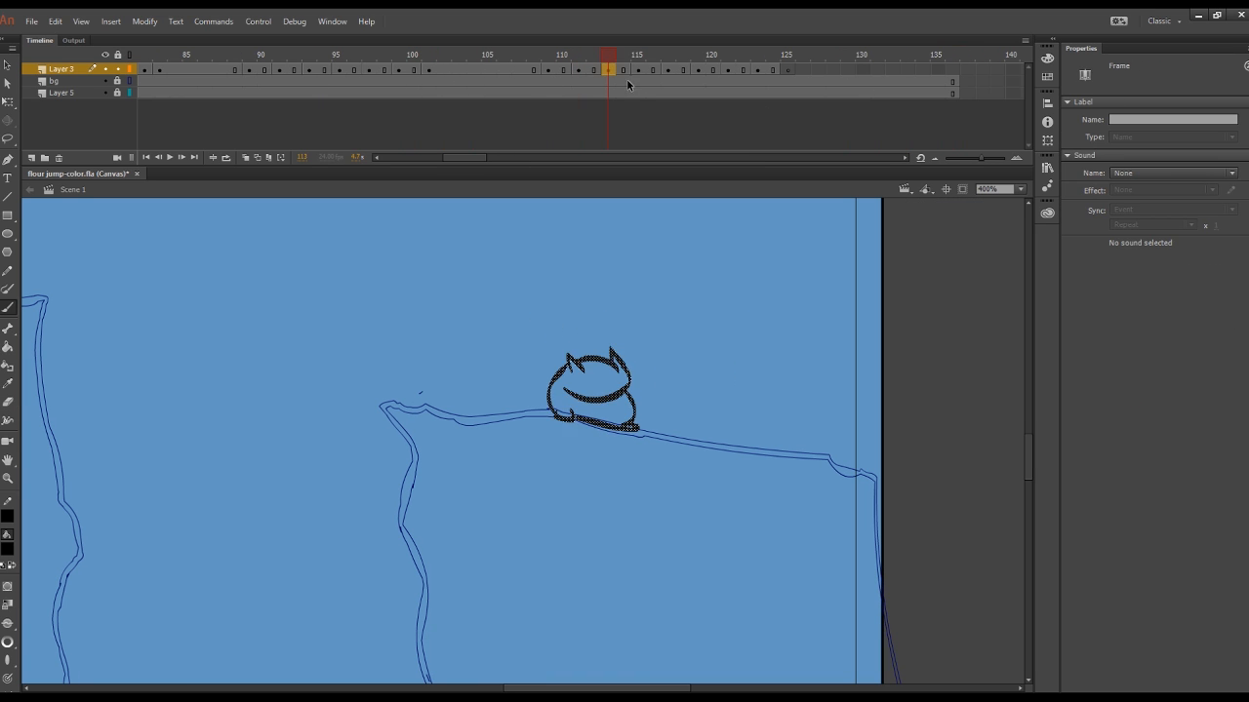
click(697, 71)
click(758, 70)
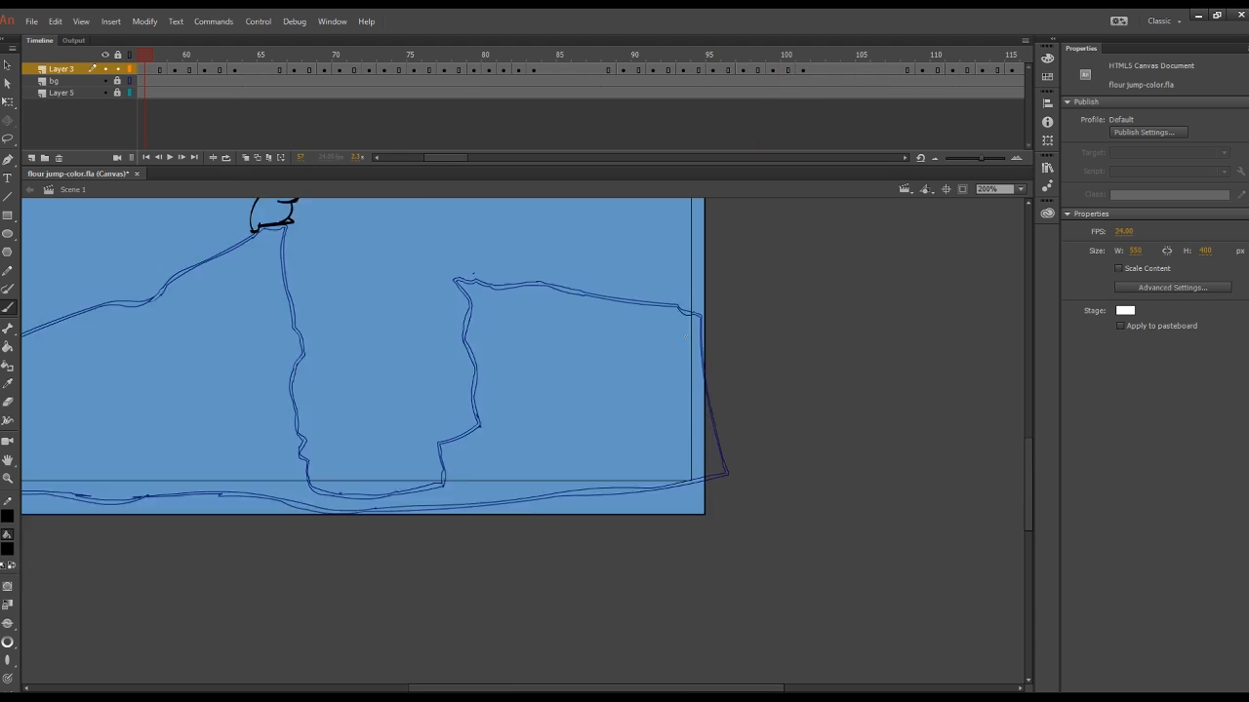
Step: Return to the start of the animation and set the fill colour to khaki
drag(1029, 485, 1028, 455)
drag(446, 157, 404, 157)
click(158, 56)
click(7, 549)
drag(595, 689, 552, 689)
click(8, 550)
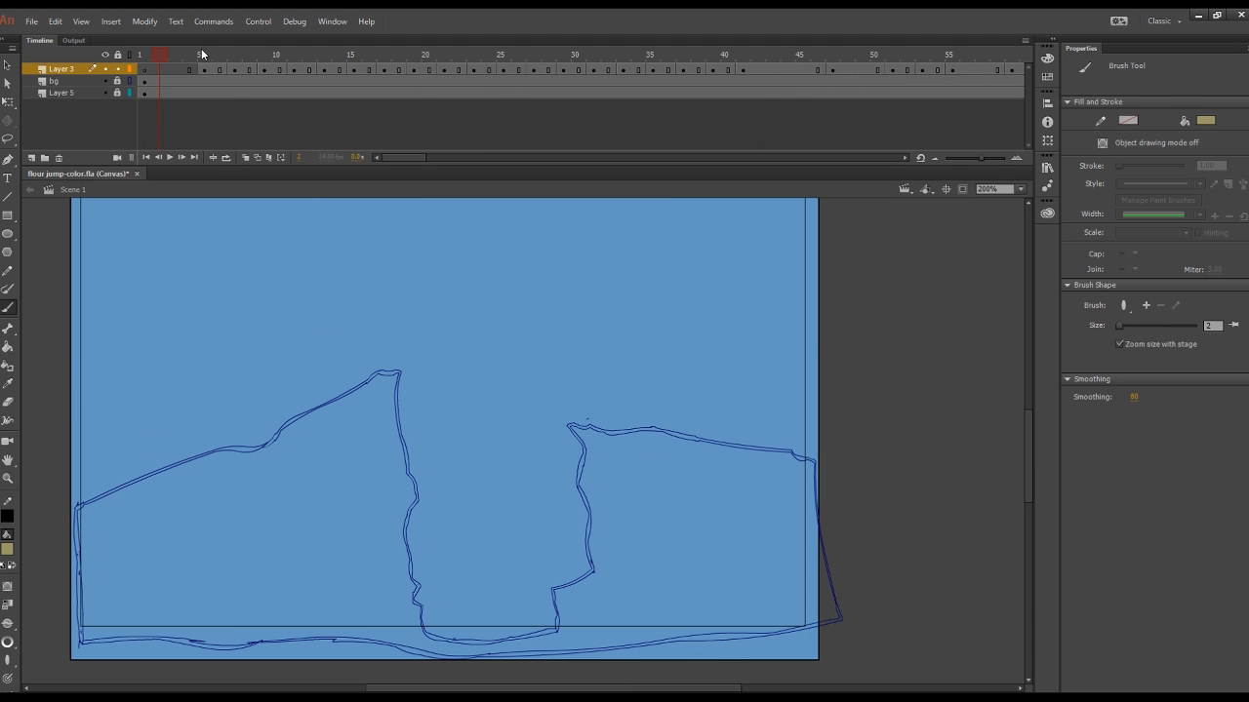
Step: Fill the first sack drawing on frame 6 with khaki using the Paint Bucket
click(220, 70)
click(8, 367)
click(1020, 189)
click(994, 306)
click(514, 492)
key(ctrl+z)
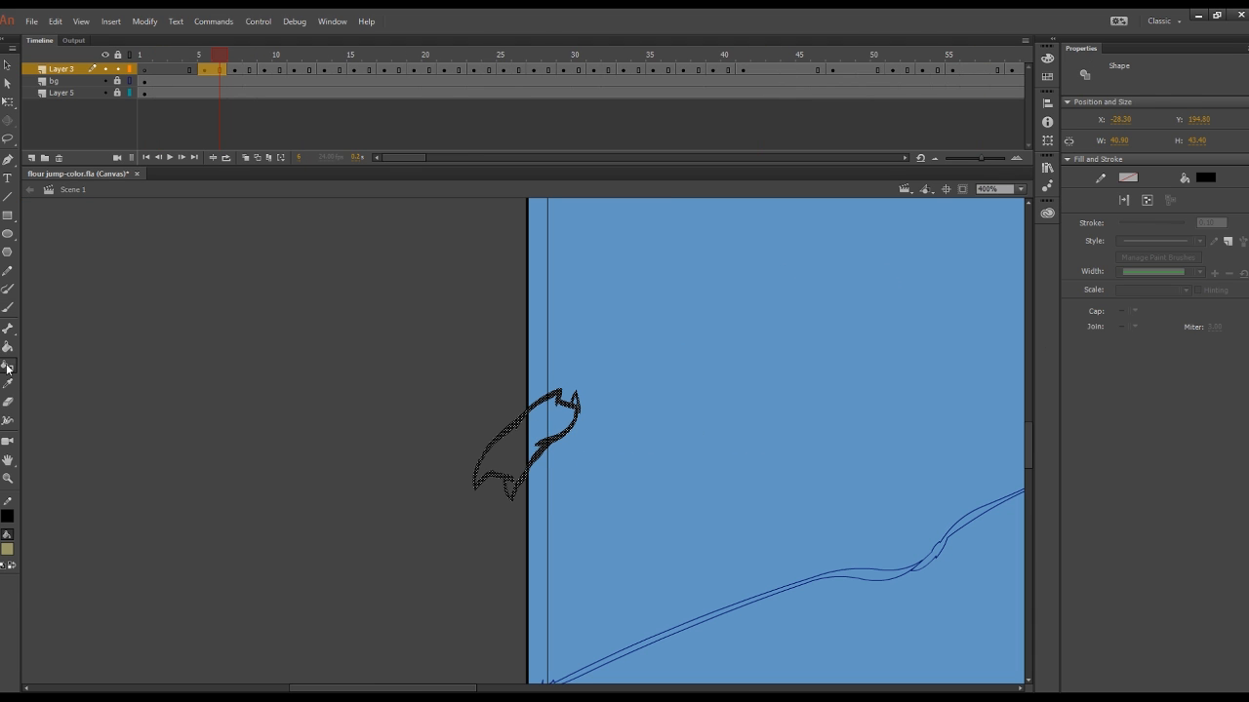
click(8, 348)
click(551, 427)
Step: Fill the sack with khaki on frames 8, 10 and 12
click(250, 71)
click(598, 444)
click(280, 71)
click(730, 504)
click(309, 71)
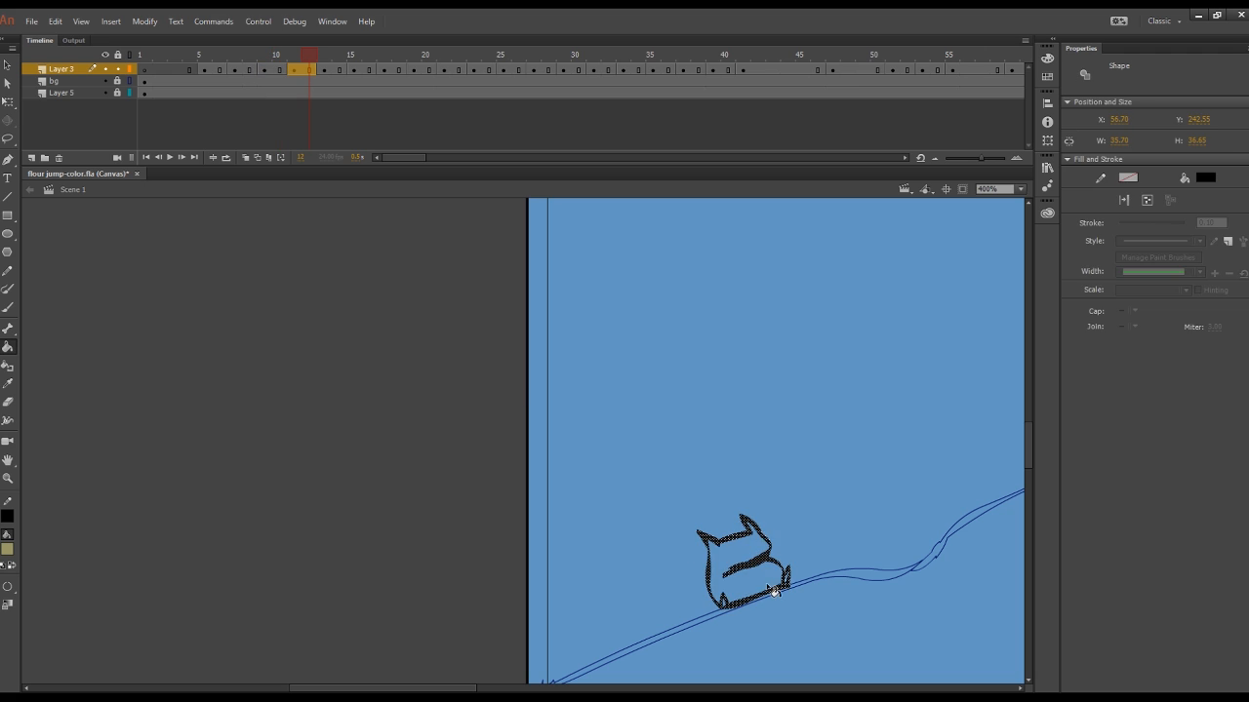
click(785, 583)
Step: Fill the sack's body and foot with khaki on frame 14 and its body on frame 15
click(340, 70)
click(717, 572)
click(727, 597)
click(355, 70)
click(766, 444)
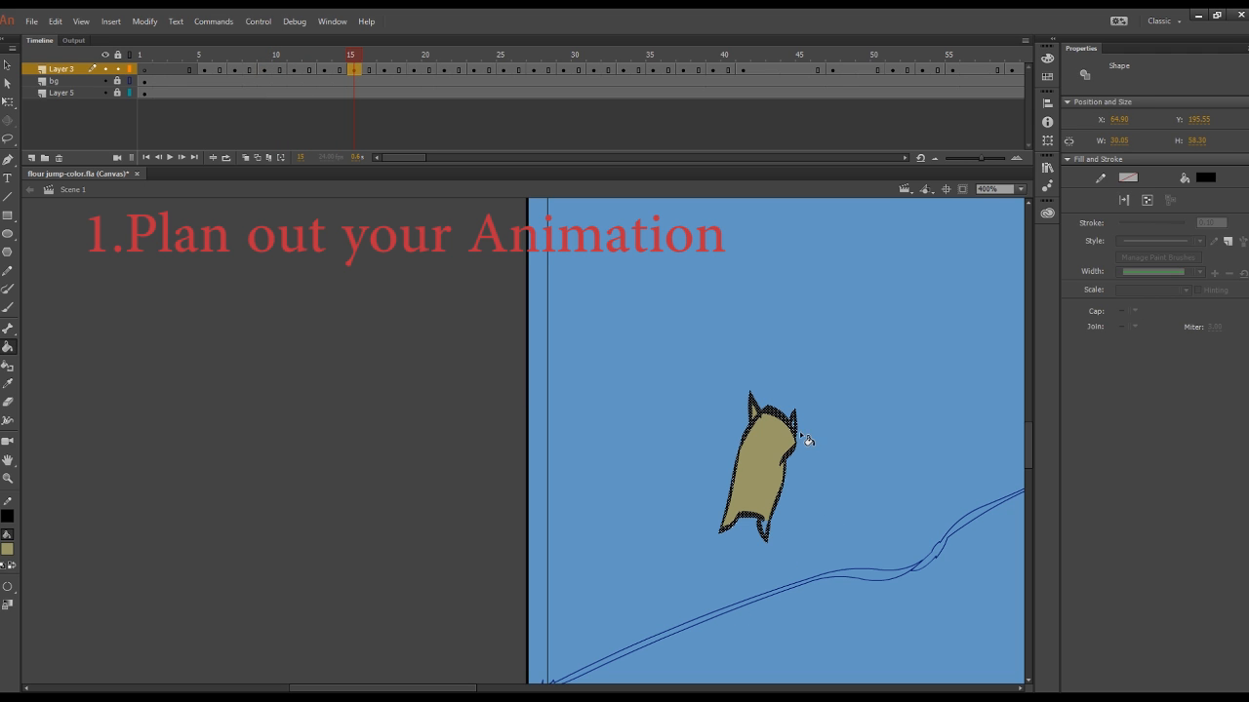
Step: Fill the sack with khaki on frames 17 and 19, working at 800% zoom
click(384, 70)
click(800, 385)
key(ctrl+=)
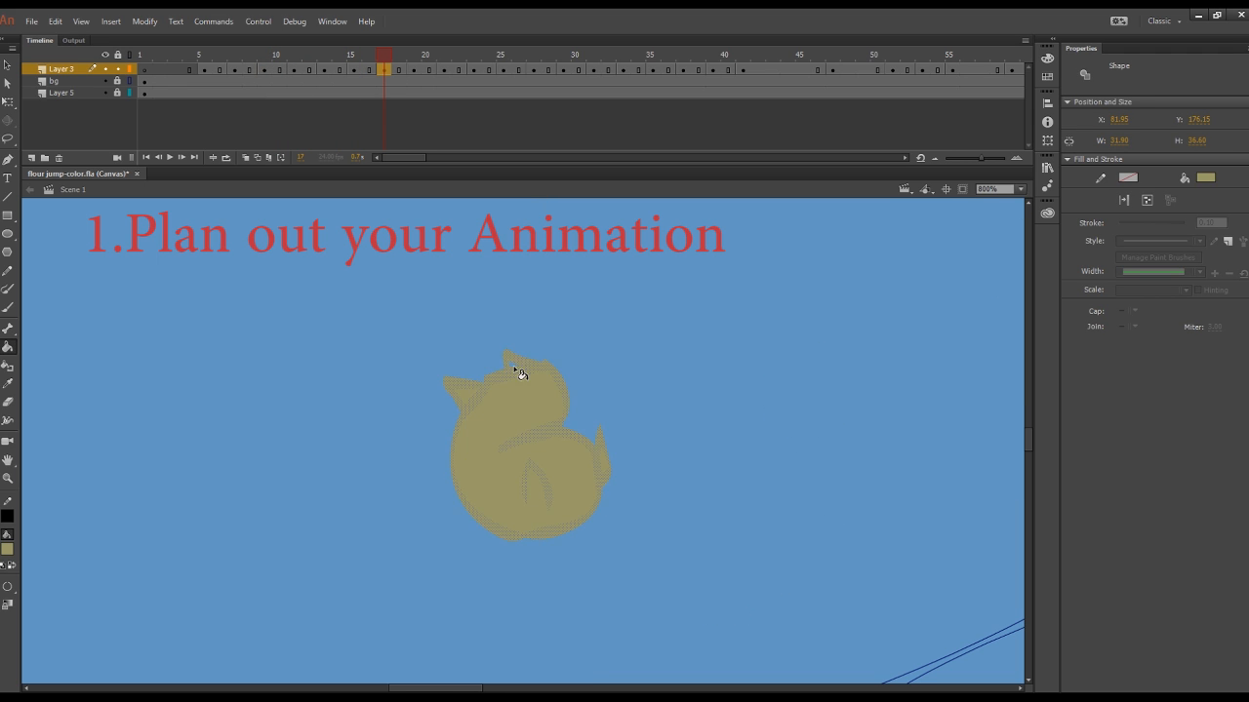
click(414, 70)
click(605, 430)
Step: Fill the sack with khaki on frames 21 and 23
click(444, 70)
click(758, 517)
click(474, 70)
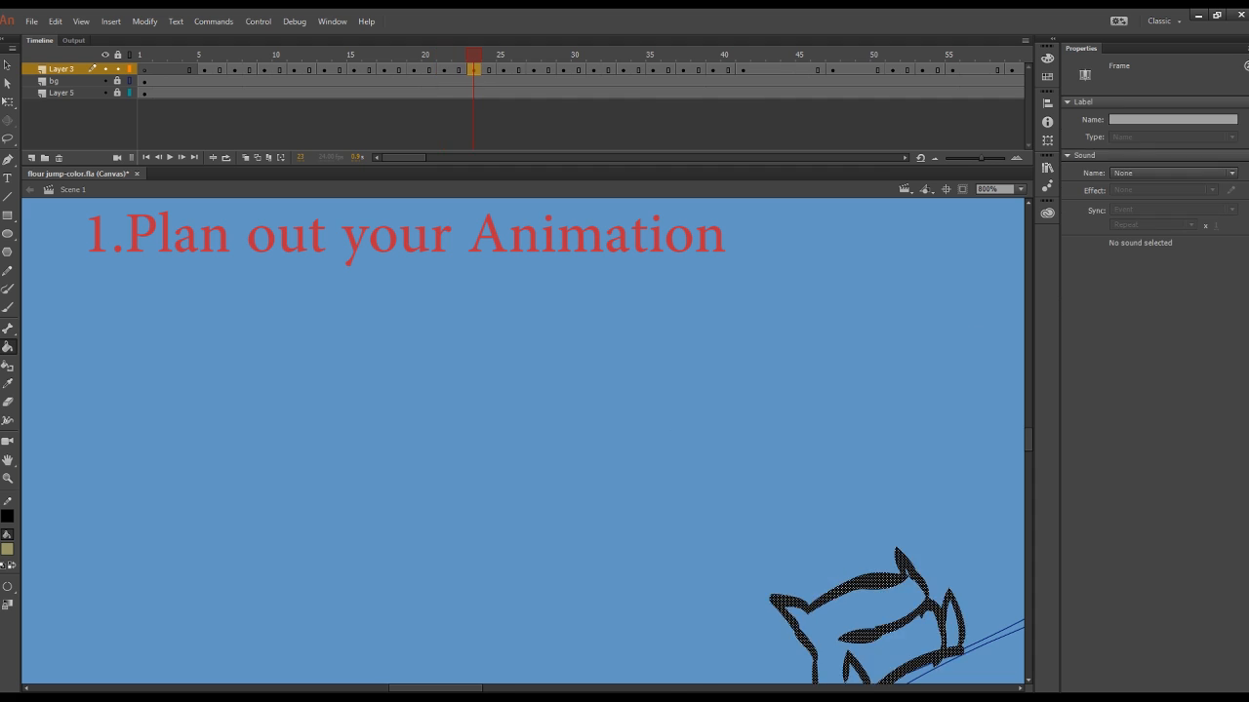
drag(435, 689, 457, 688)
click(673, 511)
mouse_move(1029, 440)
mouse_down()
mouse_move(1028, 410)
mouse_move(1029, 435)
mouse_up()
click(652, 470)
Step: Fill the sack with khaki on frames 25 and 27
click(504, 70)
click(644, 486)
click(534, 70)
scroll(674, 390, up, 3)
click(683, 439)
Step: Fill the sack with khaki on frames 30 and 32
click(579, 70)
click(756, 352)
click(604, 71)
click(810, 269)
click(864, 597)
Step: Fill the sack on Layer 3 with khaki on frames 34 and 36
click(638, 81)
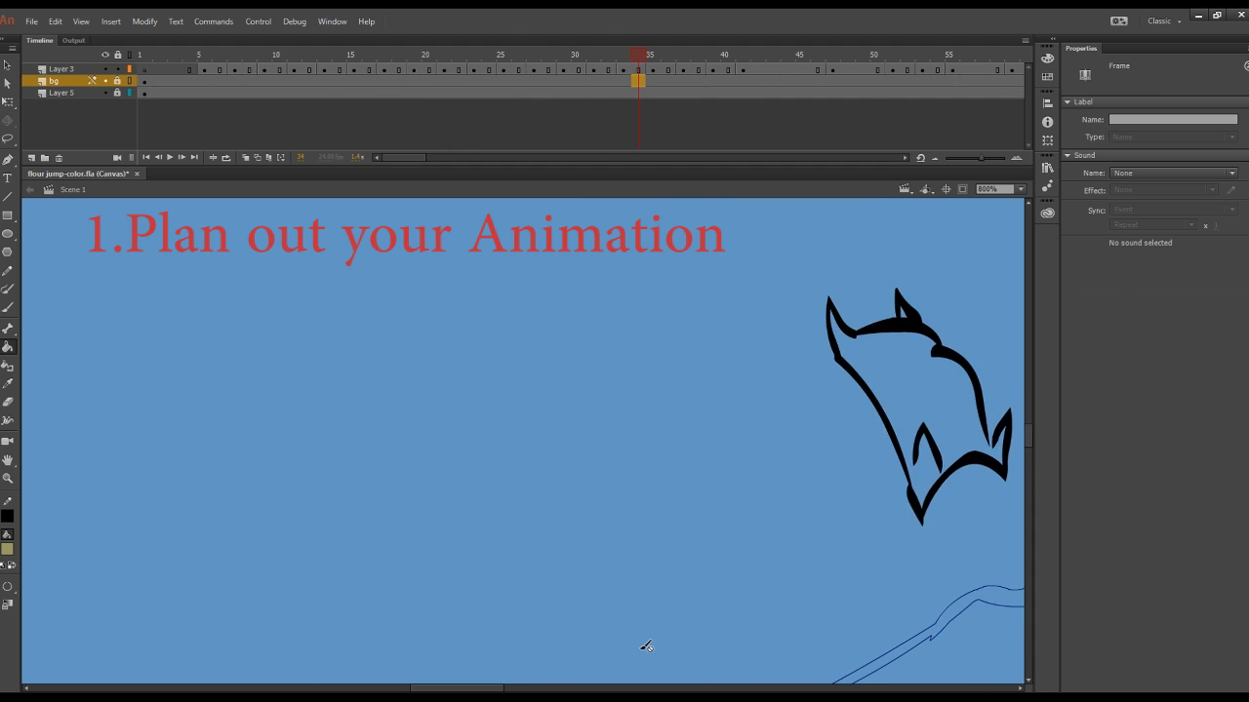
drag(459, 689, 493, 689)
click(638, 70)
click(617, 451)
click(526, 316)
click(669, 70)
click(590, 580)
Step: Fill the sack at the cliff top with khaki on frames 37, 39 and 42
click(683, 70)
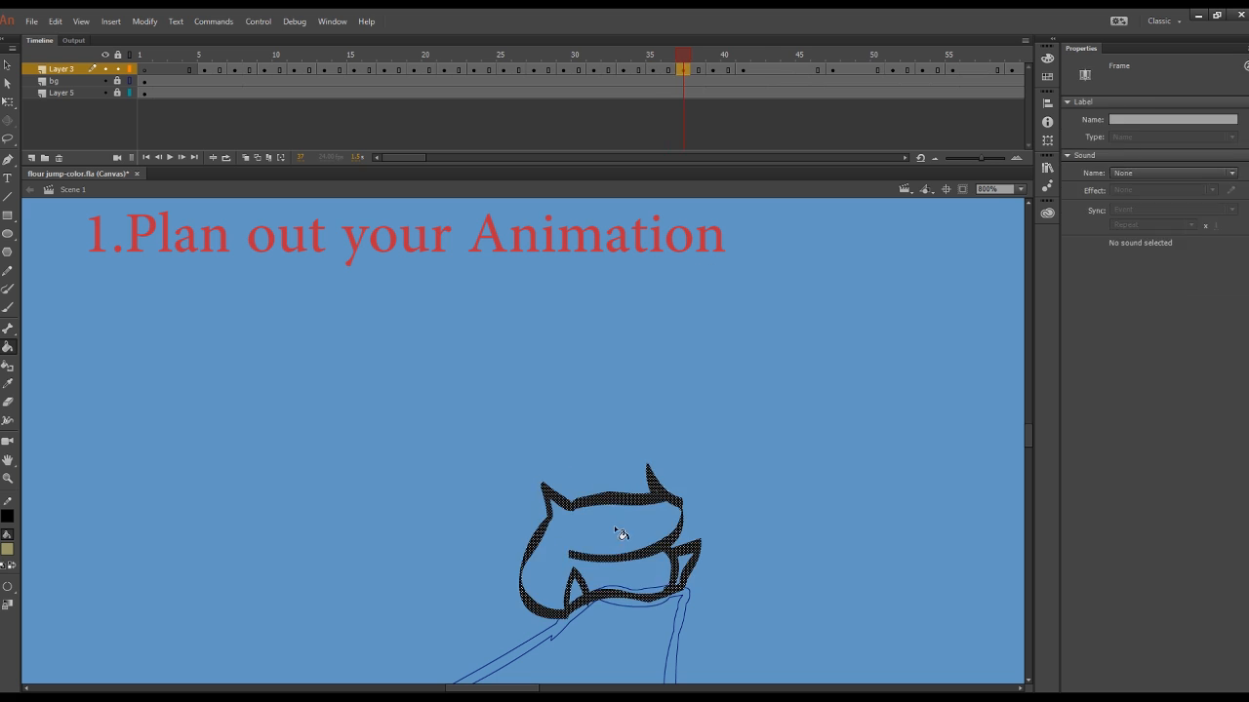
click(618, 531)
click(713, 70)
click(643, 461)
click(758, 70)
click(634, 418)
click(675, 573)
Step: Fill the upright sack at the cliff top with khaki on frames 49 and 51
click(862, 70)
click(683, 409)
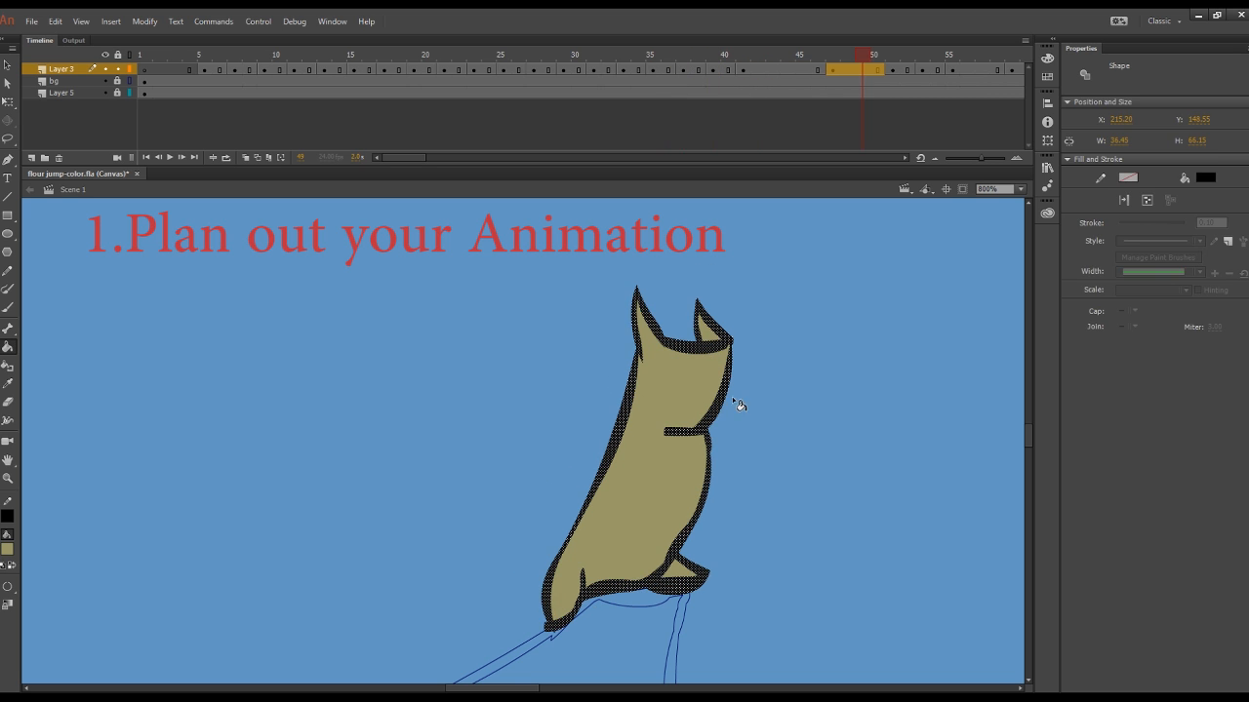
click(893, 70)
click(734, 362)
Step: Undo a trial fill on frame 53 and fill the sack with khaki on frame 56
drag(401, 158, 428, 158)
click(488, 70)
click(686, 387)
key(ctrl+z)
click(533, 70)
click(722, 430)
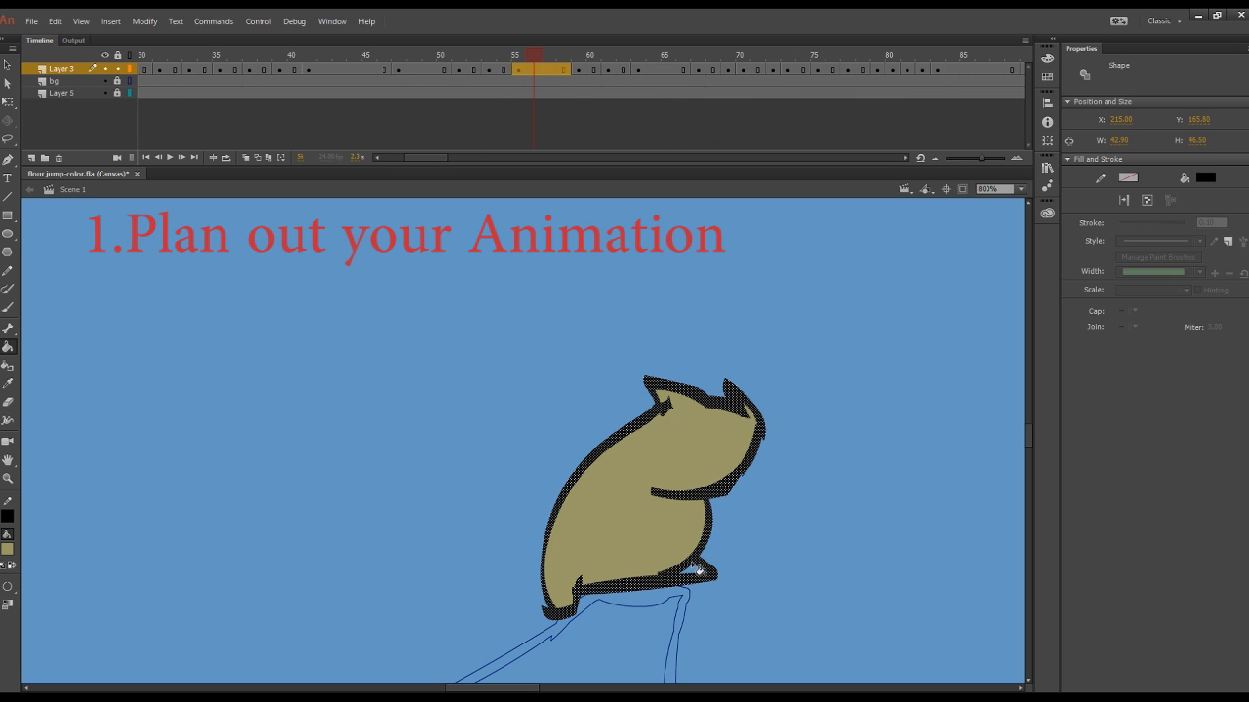
Step: Fill the sack with khaki on frames 60 and 61 and on the take-off drawing on frame 68
click(593, 70)
click(659, 425)
click(613, 71)
click(686, 535)
click(655, 72)
click(713, 70)
drag(1028, 432, 1028, 425)
click(770, 284)
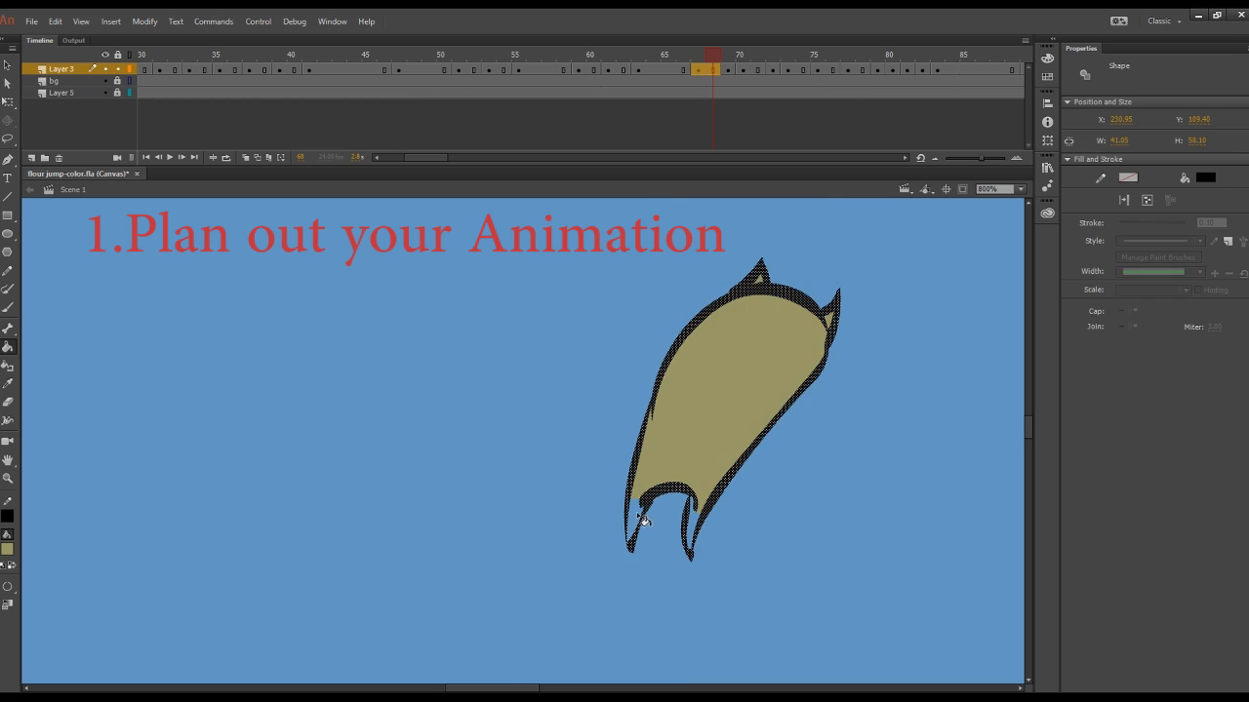
Step: Fill the airborne sack with khaki on frames 69 and 70
click(732, 72)
drag(526, 690, 541, 690)
drag(1028, 428, 1028, 419)
click(605, 468)
click(743, 71)
click(704, 397)
Step: Fill the airborne sack with khaki on frames 72 and 73
click(772, 70)
drag(537, 689, 562, 690)
click(625, 478)
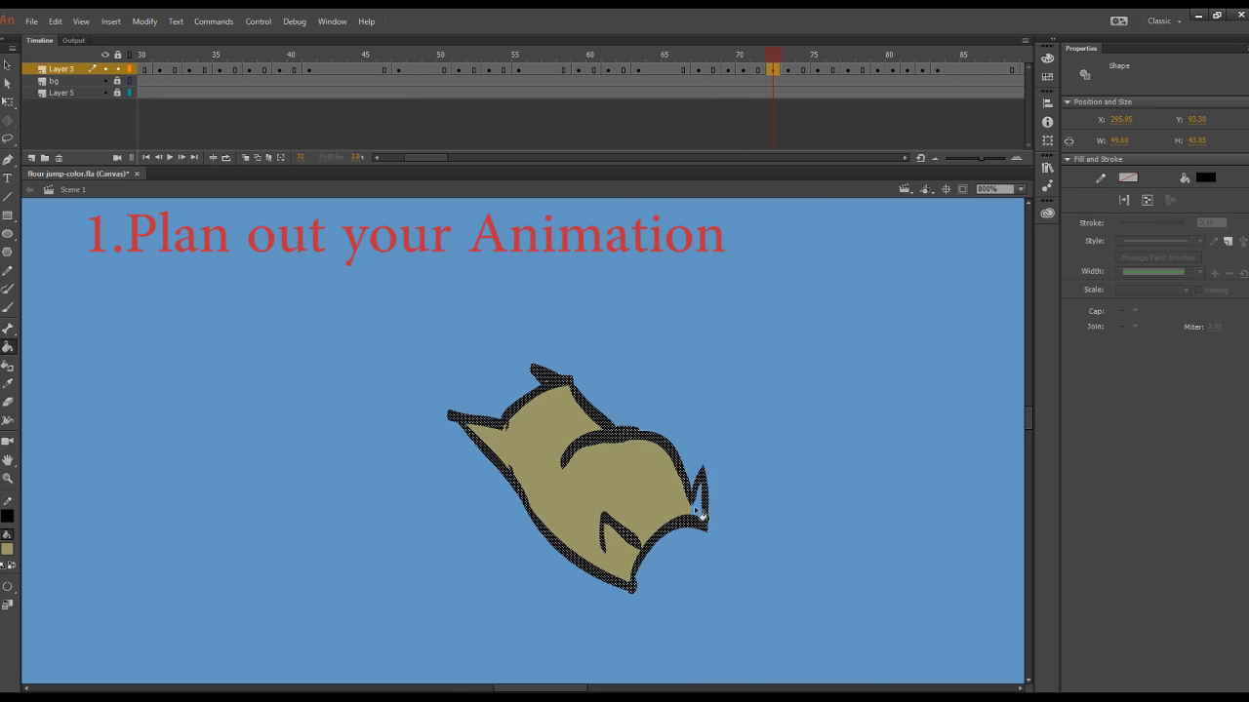
click(787, 70)
drag(1028, 419, 1029, 431)
click(892, 508)
Step: Fill the landing sack above the second cliff with khaki on frames 75 and 77
click(817, 71)
drag(555, 689, 582, 689)
drag(1029, 431, 1028, 448)
click(675, 493)
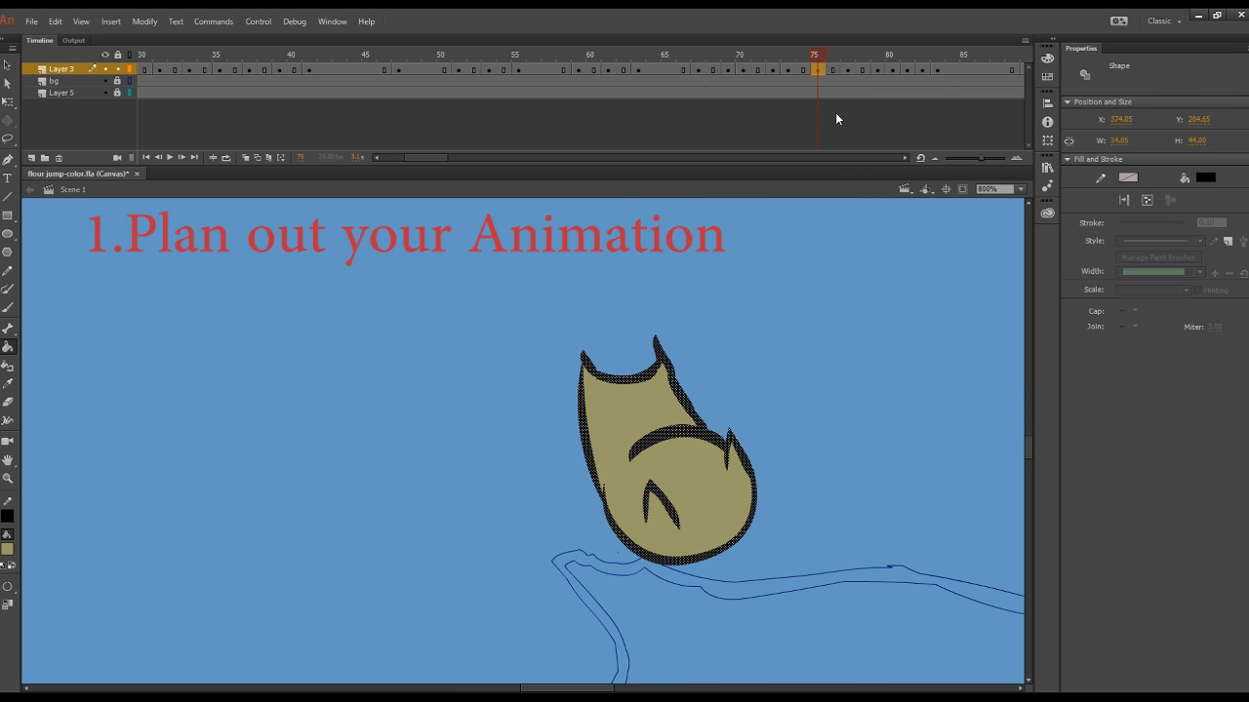
click(848, 70)
click(688, 503)
Step: Fill the bouncing sack with khaki on frames 79, 80 and 81
click(876, 70)
click(763, 507)
click(893, 70)
click(731, 362)
click(909, 70)
click(893, 65)
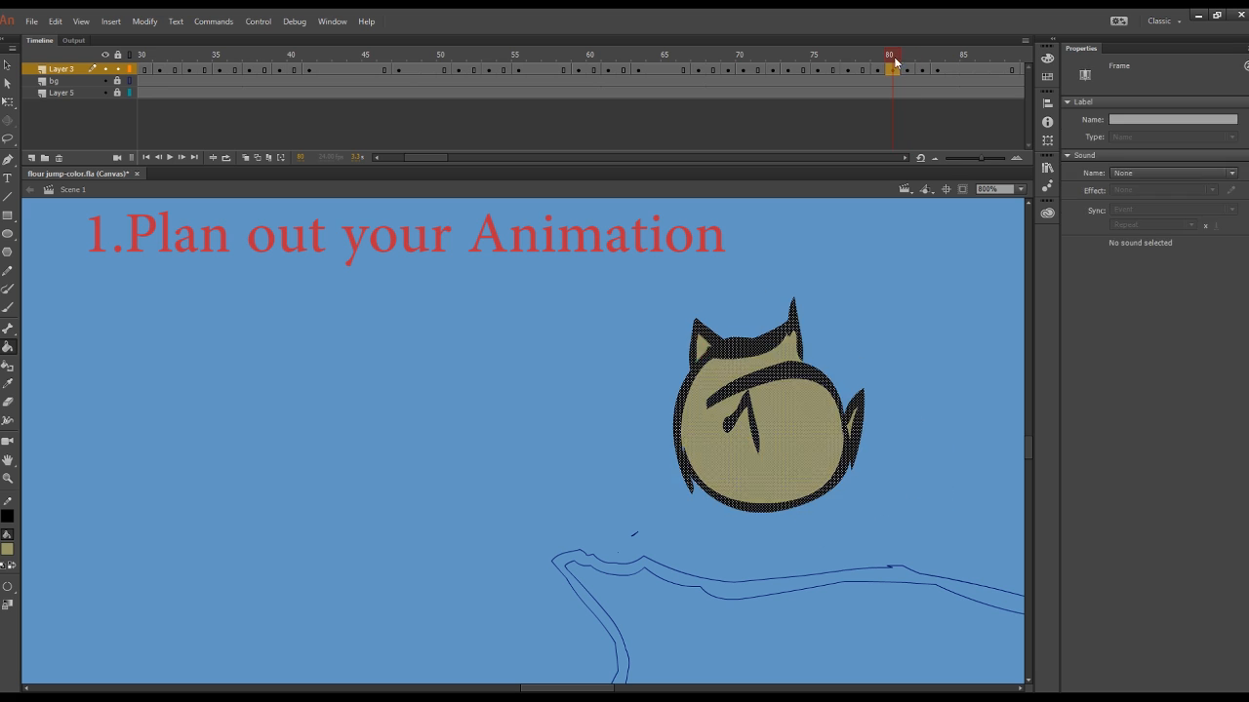
click(907, 58)
click(832, 450)
Step: Fill the sack on the second cliff with khaki on frames 82 and 84
click(923, 70)
click(625, 418)
drag(567, 689, 606, 688)
click(966, 70)
click(706, 417)
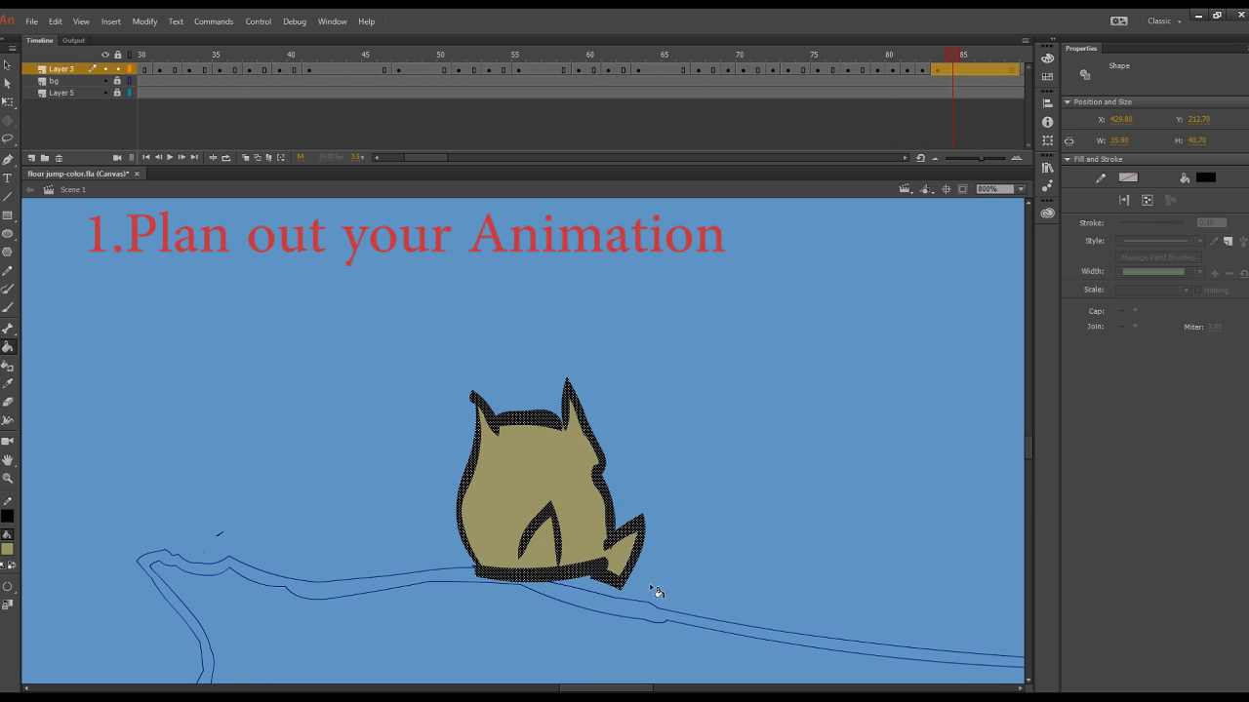
Step: Fill the standing sack and its small corner areas with khaki on frames 90, 92 and 93
drag(426, 158, 457, 157)
click(415, 70)
click(539, 478)
click(444, 70)
click(551, 469)
click(607, 400)
click(459, 71)
click(556, 488)
click(627, 598)
Step: Close the gaps in the sack's outline on frame 95 with short khaki brush strokes
click(489, 70)
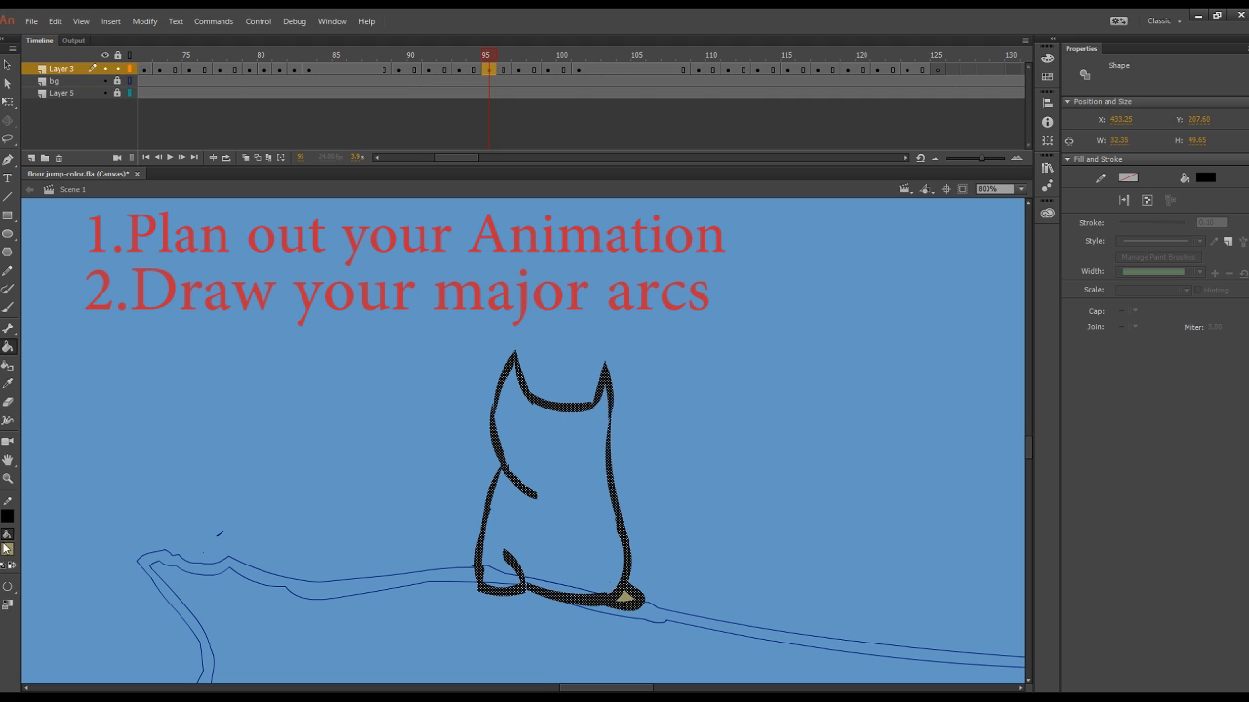
key(b)
drag(528, 570, 537, 582)
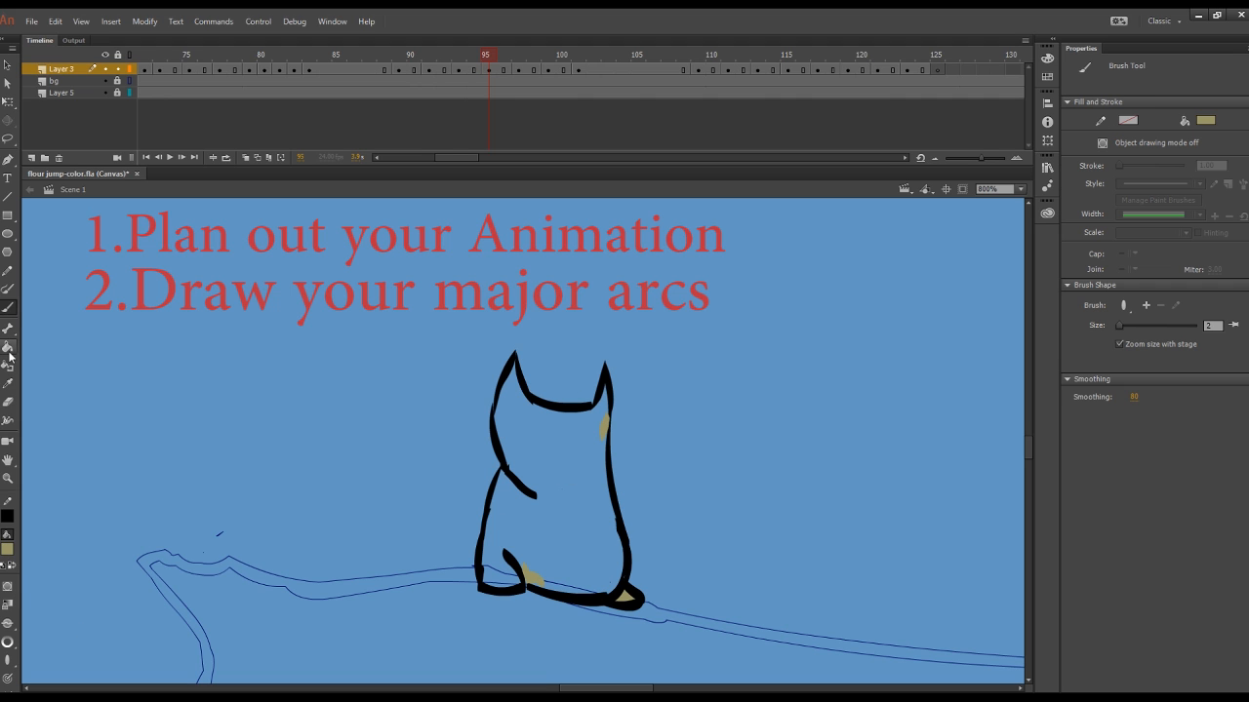
click(5, 564)
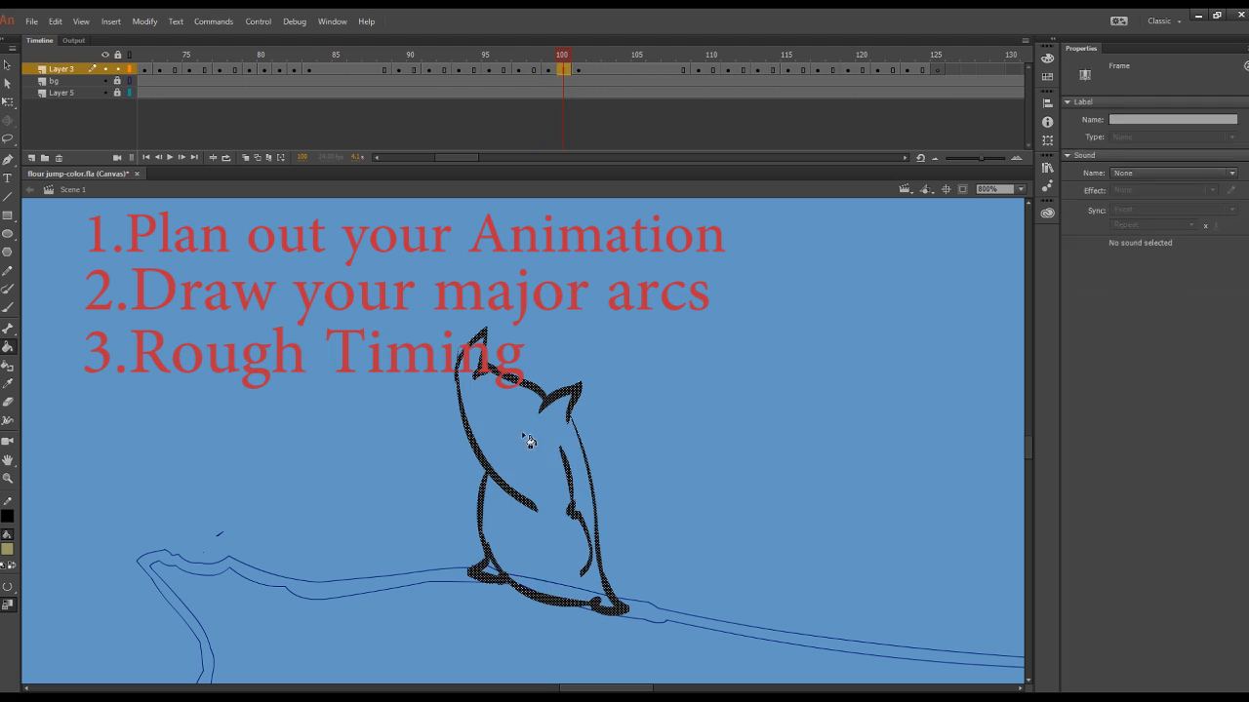
Step: Fill the sack's body and feet with khaki on the drawings from frame 100 to frame 111
click(560, 552)
key(period)
key(period)
key(period)
key(period)
key(period)
key(period)
key(period)
click(570, 509)
click(587, 564)
key(period)
key(period)
click(566, 512)
click(572, 571)
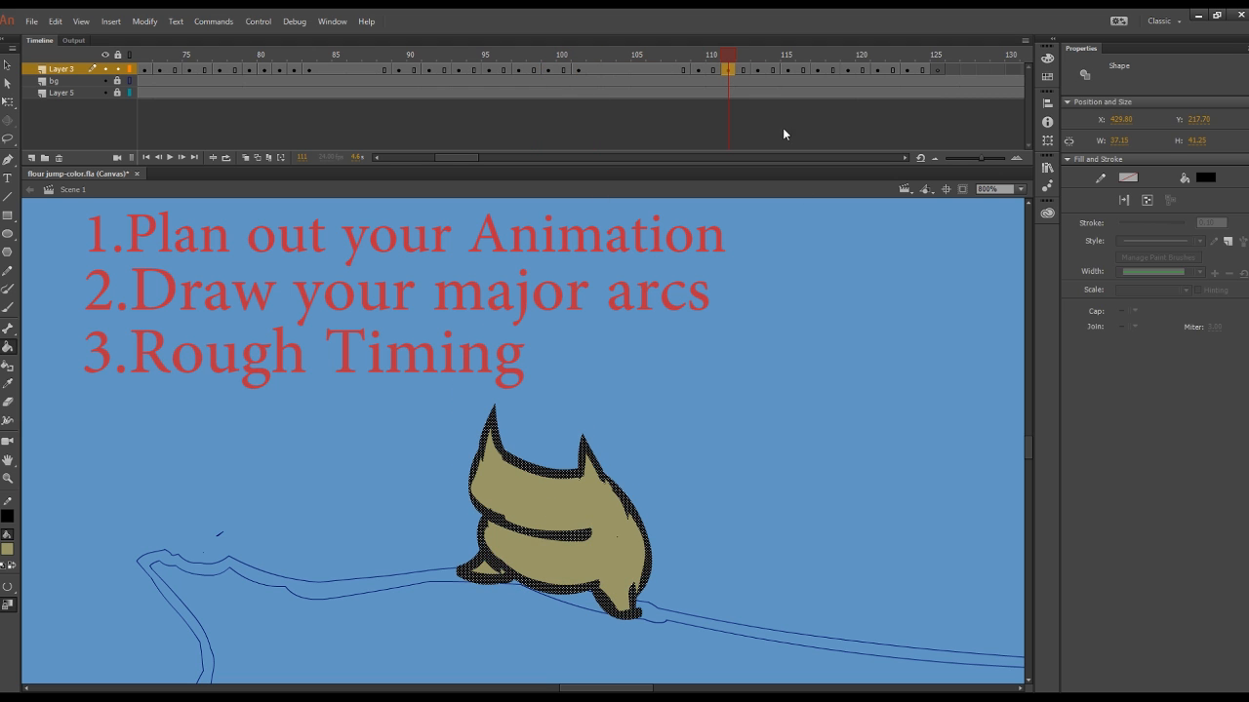
Step: Fill the sack with khaki on the drawings from frame 113 to frame 119
click(758, 69)
click(566, 535)
click(788, 69)
click(817, 69)
click(843, 337)
click(848, 69)
drag(597, 689, 617, 688)
click(751, 534)
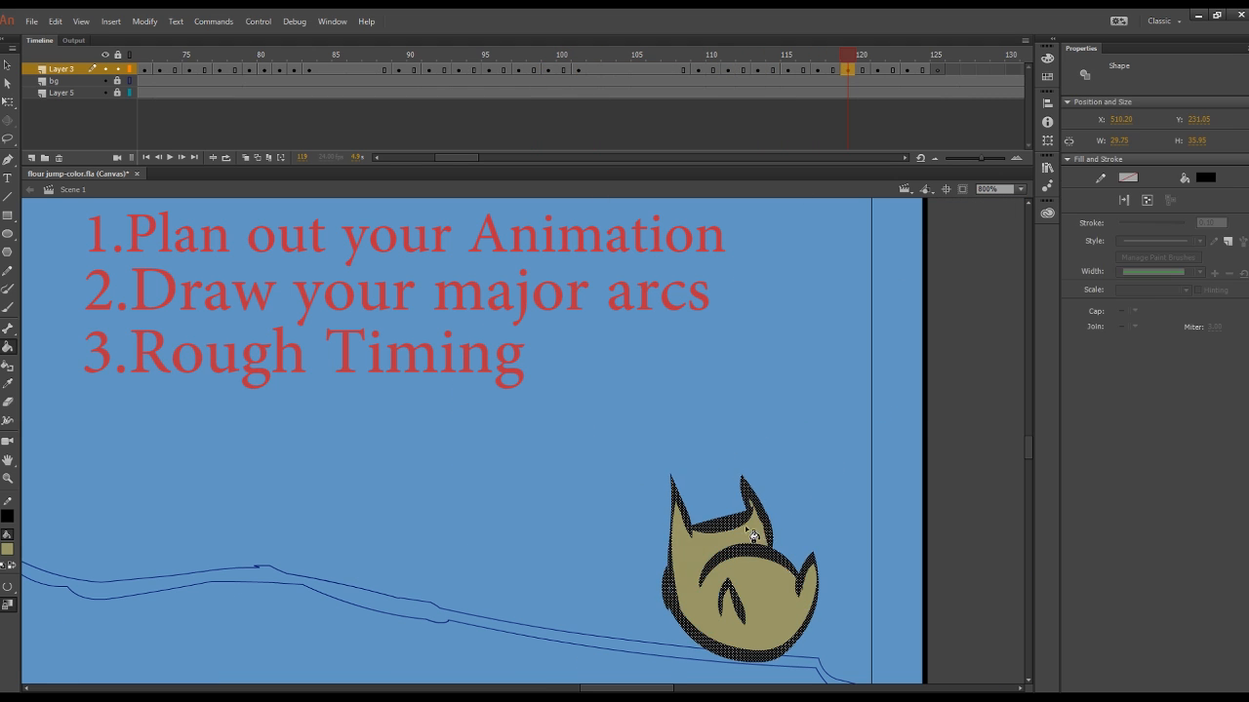
Step: Fill the sack leaving the stage with khaki on frames 121 and 123
click(878, 69)
click(757, 583)
click(908, 69)
click(851, 510)
click(818, 588)
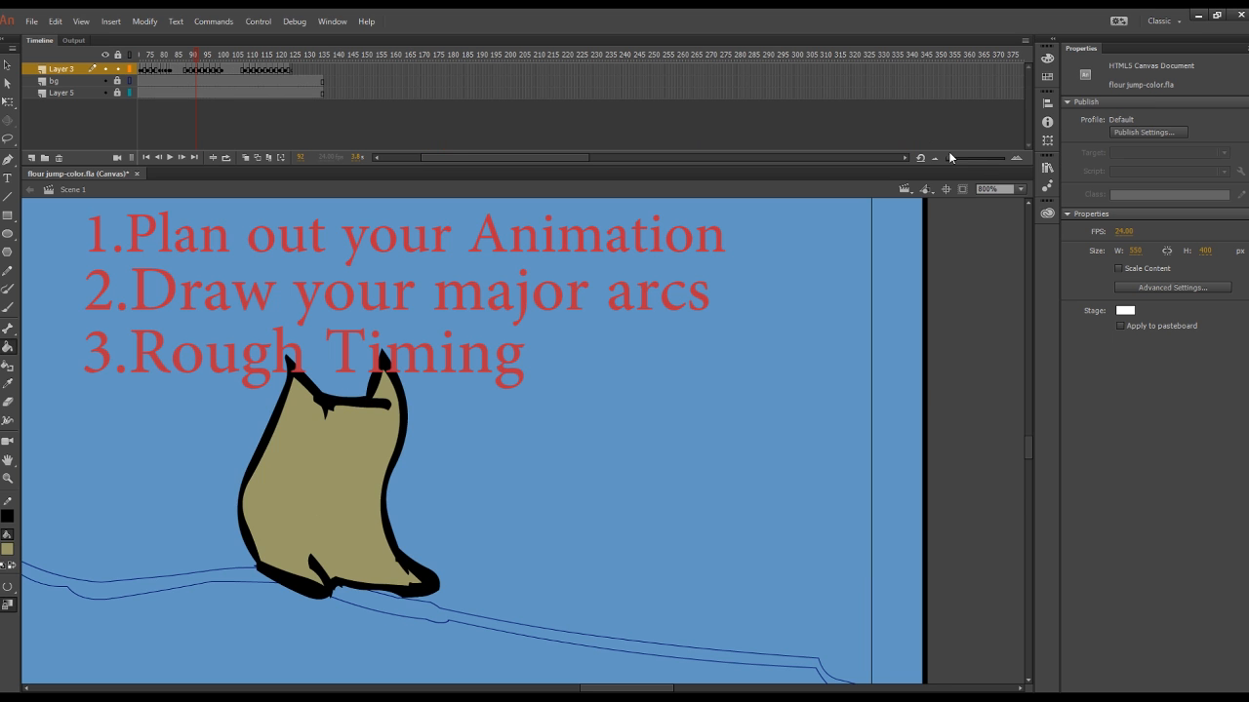
Step: Play the coloured animation in a loop with the whole stage in view
click(1020, 188)
click(986, 207)
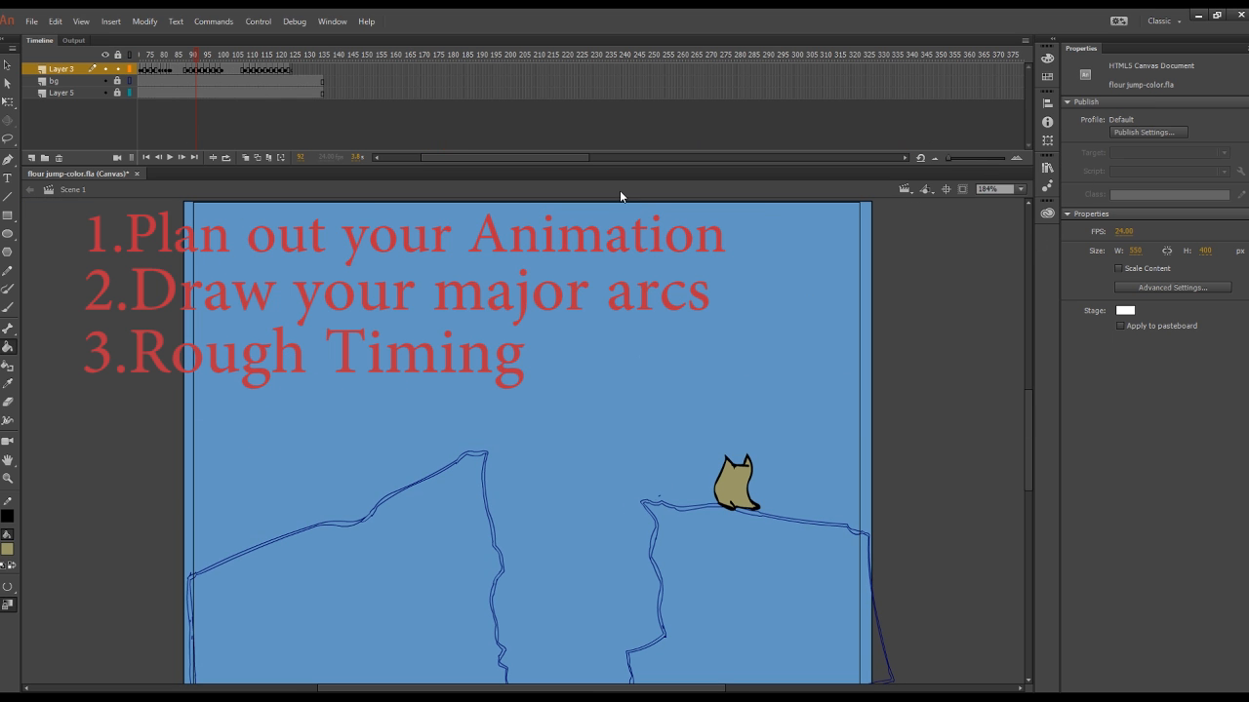
drag(949, 158, 963, 158)
click(226, 158)
click(171, 158)
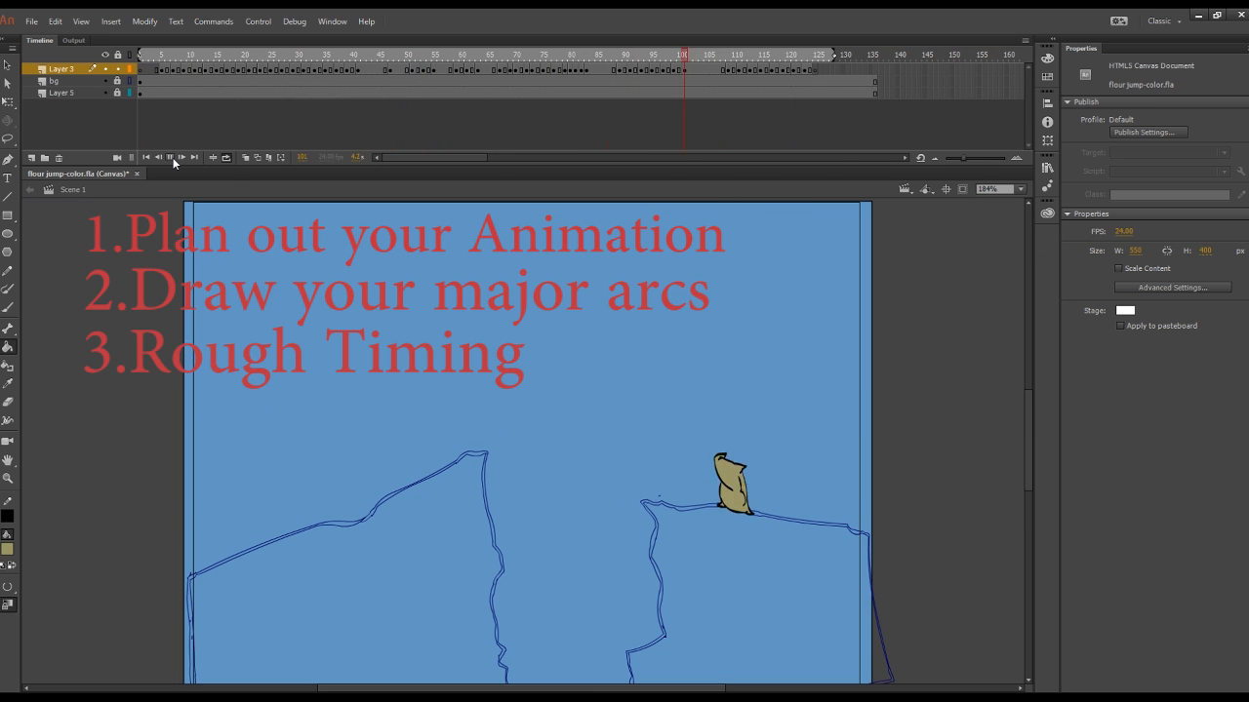
Step: Turn off looping and the bg layer's outline display, and play the animation over the coloured cliffs
click(226, 158)
click(258, 157)
click(257, 157)
click(129, 81)
click(171, 158)
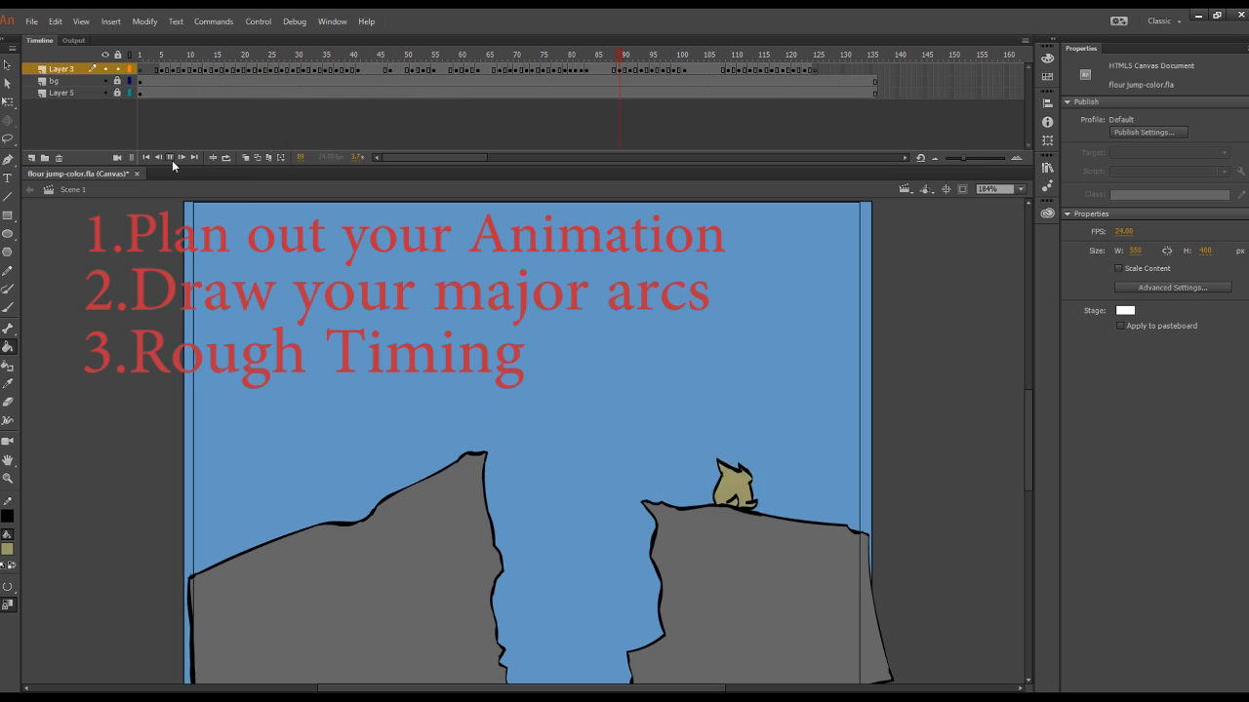
click(171, 157)
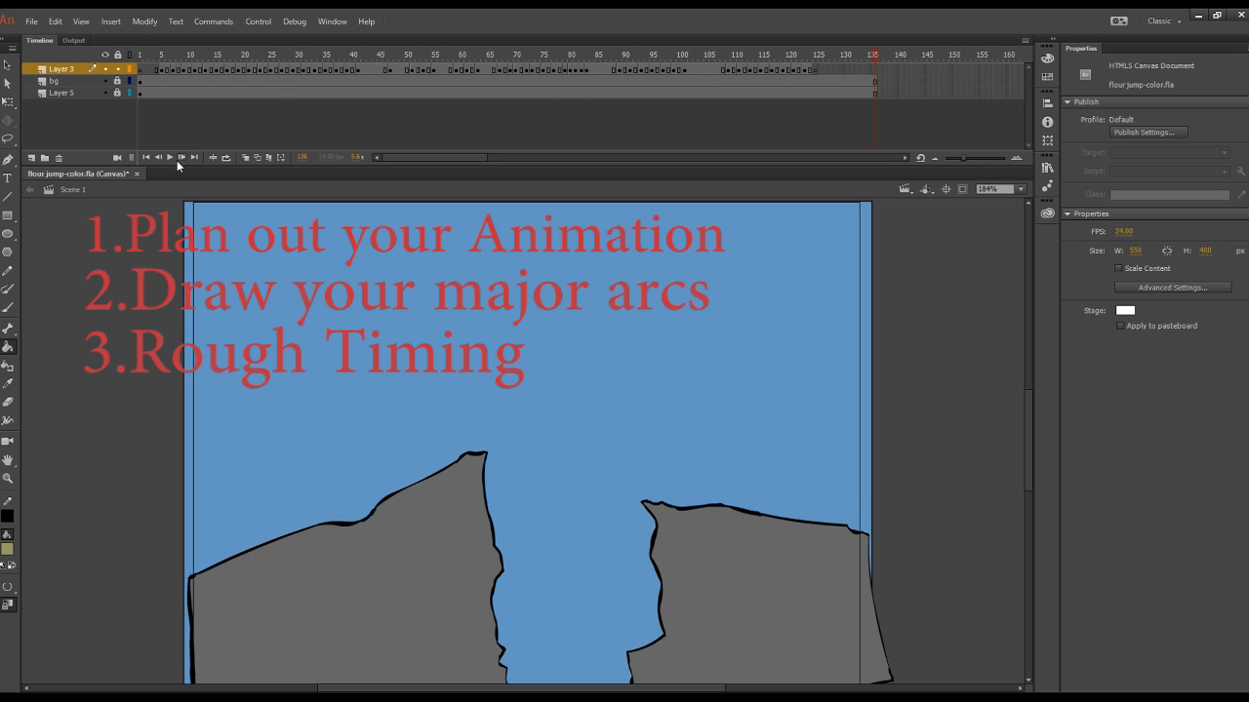
Step: Remove the surplus frames after frame 126 from the bg and Layer 5 layers
drag(877, 94, 829, 82)
key(shift+F5)
Step: Choose a grey-brown shadow colour for the Brush tool and enlarge the sack at the stage's edge to 800%
drag(208, 56, 173, 93)
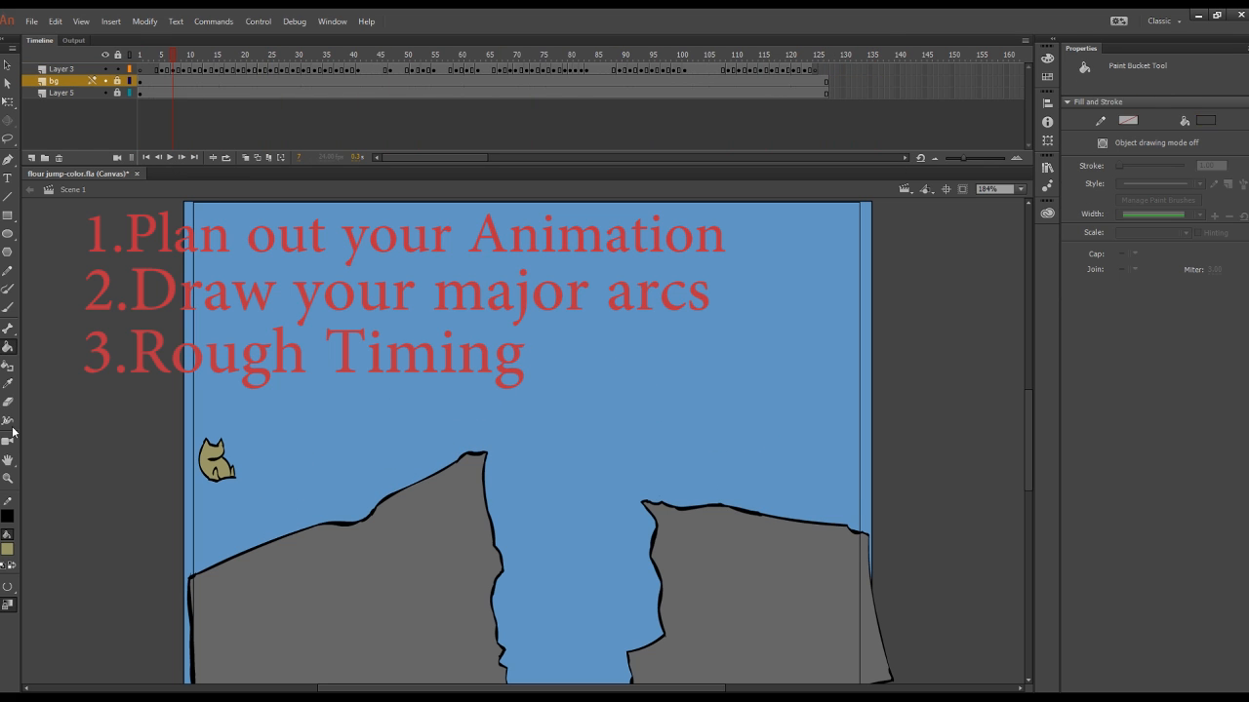
click(7, 384)
click(199, 474)
click(669, 356)
click(1020, 189)
click(1001, 280)
drag(476, 688, 414, 688)
click(8, 307)
click(1021, 189)
click(1001, 291)
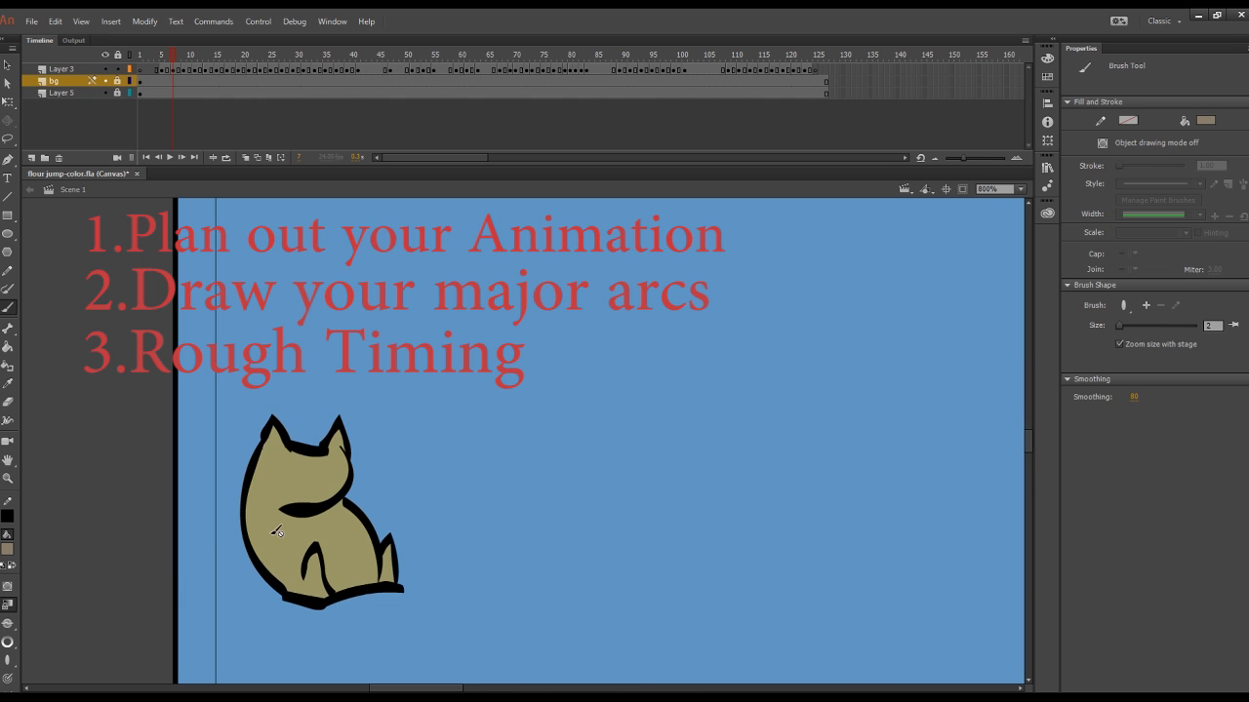
Step: Paint grey-brown shadows along the sack's lower edges and feet on frame 5 of Layer 3 with a round size 1 brush
drag(176, 54, 164, 74)
click(61, 69)
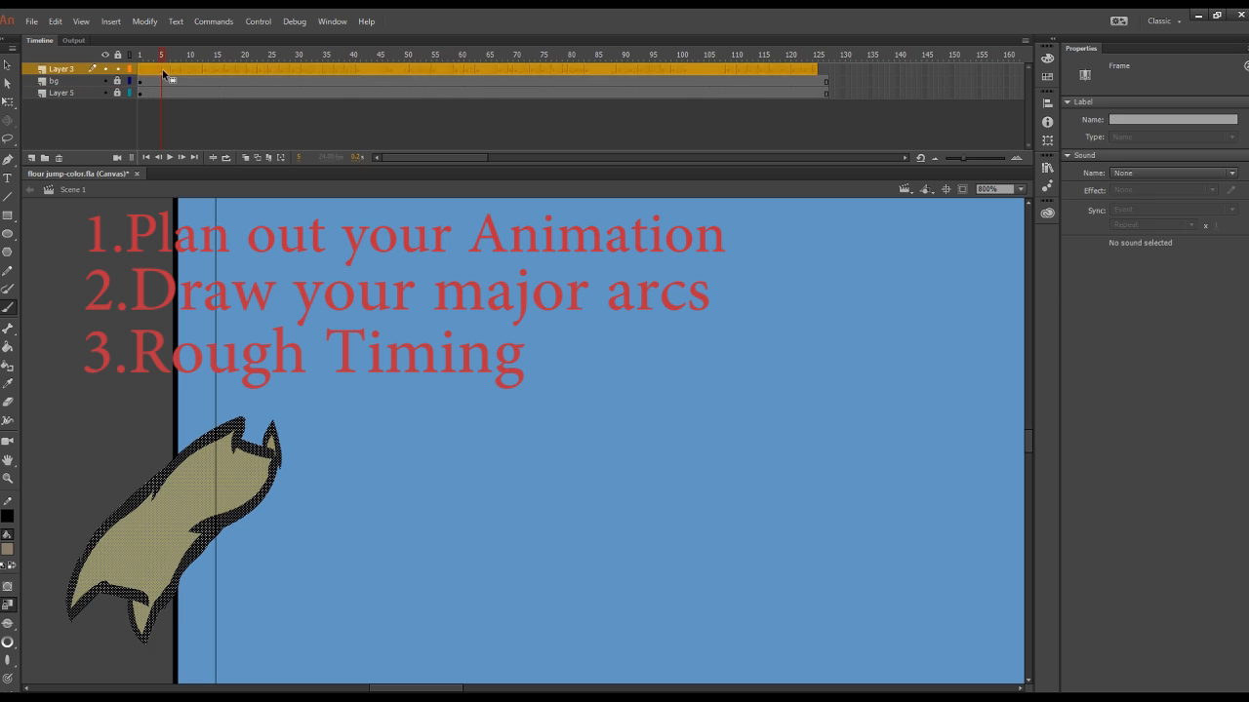
click(163, 70)
drag(114, 573, 137, 575)
key(ctrl+z)
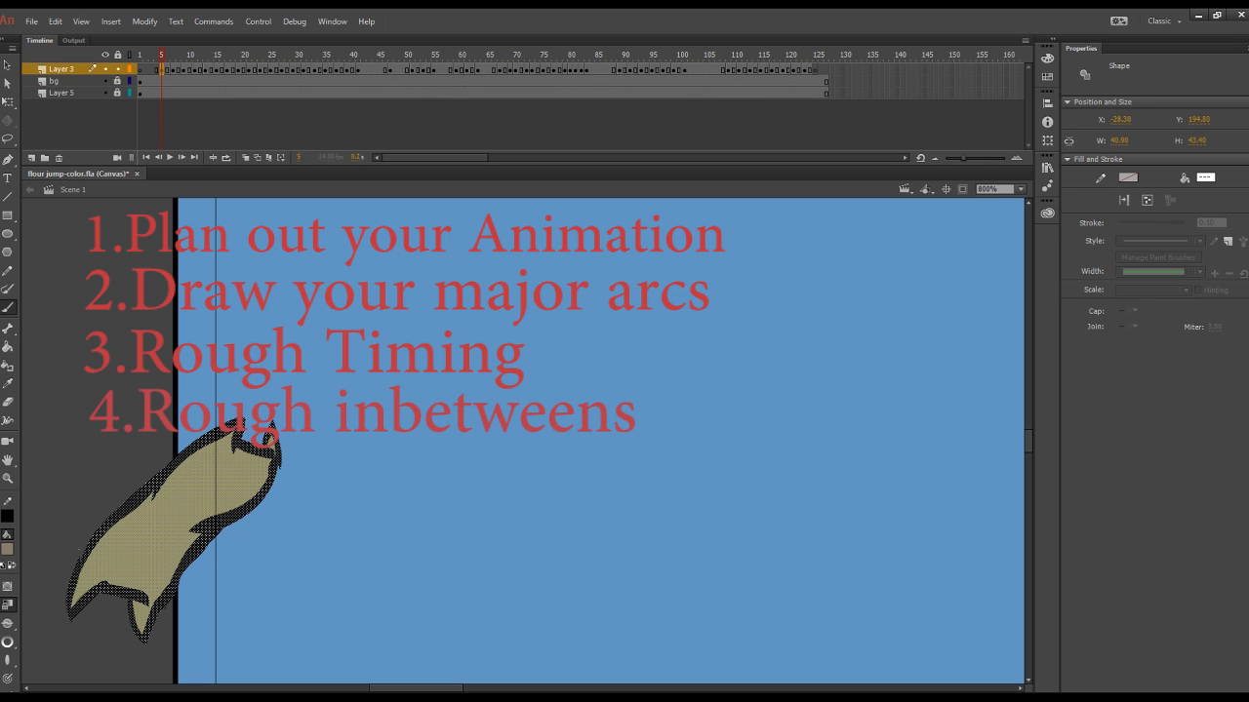
mouse_move(76, 595)
mouse_down()
mouse_move(102, 576)
mouse_move(131, 581)
mouse_up()
key(ctrl+z)
drag(117, 589, 173, 561)
key(ctrl+z)
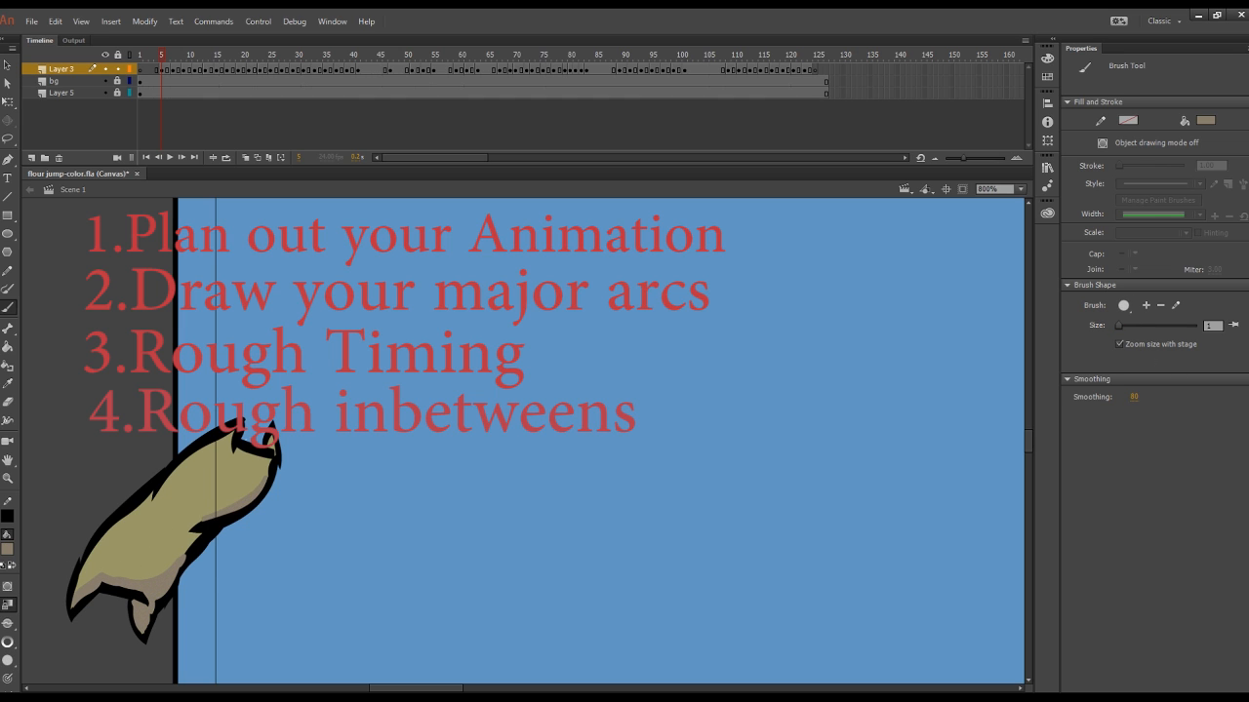
Step: Shade the underside, fold and feet of the sack on frame 8 and erase the outline overshooting its front foot
click(179, 69)
drag(291, 517, 341, 502)
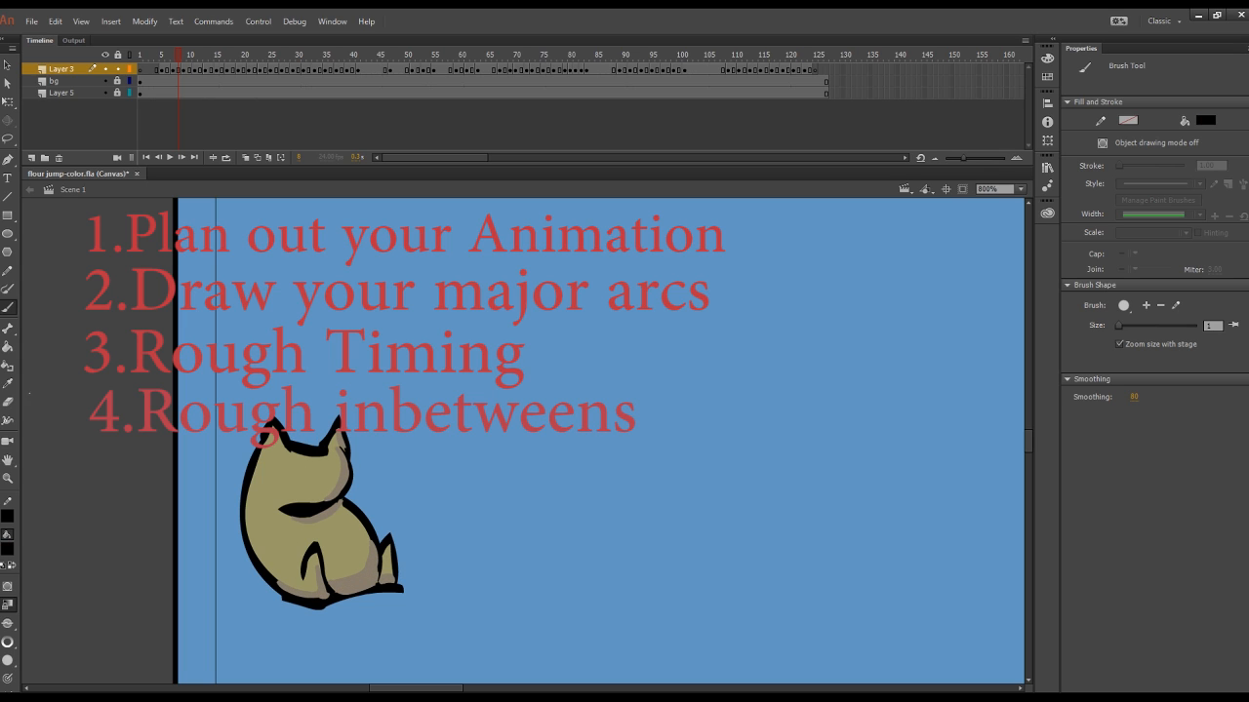
key(e)
click(396, 588)
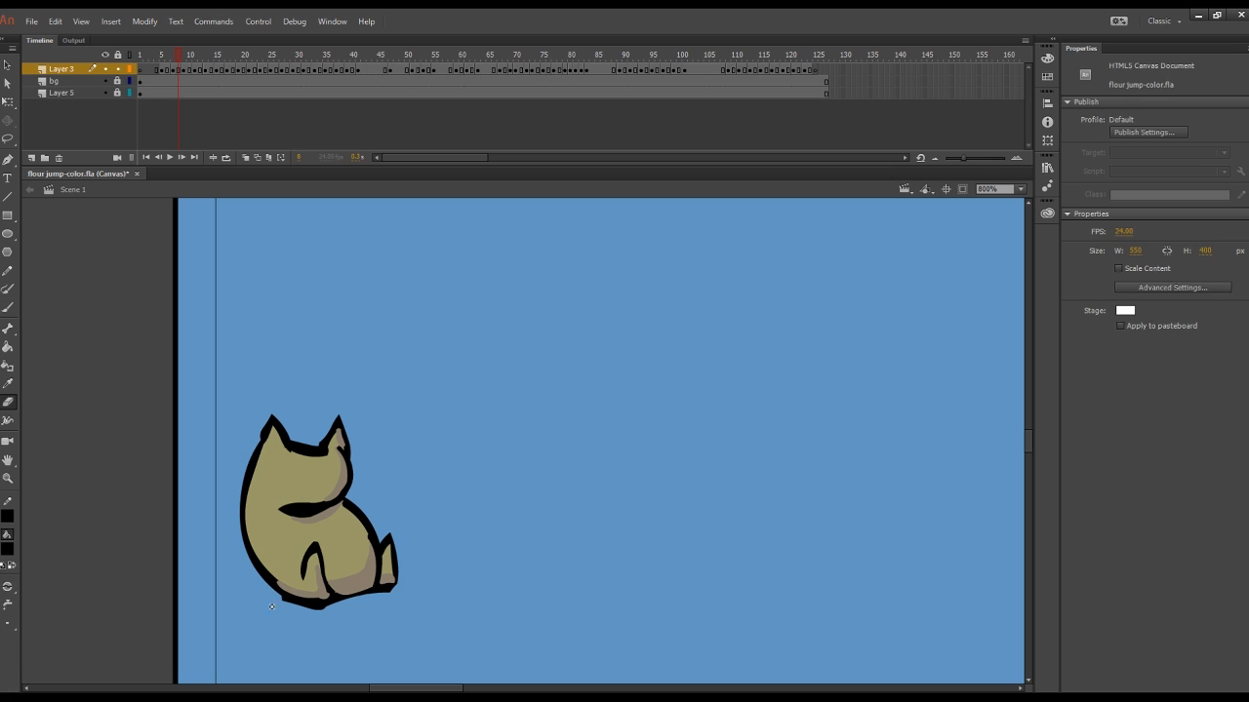
Step: Sample the grey-brown shadow colour and shade the sack's lower edge and feet on frame 10
key(i)
click(366, 579)
click(189, 70)
scroll(212, 234, down, 3)
key(b)
drag(447, 508, 480, 543)
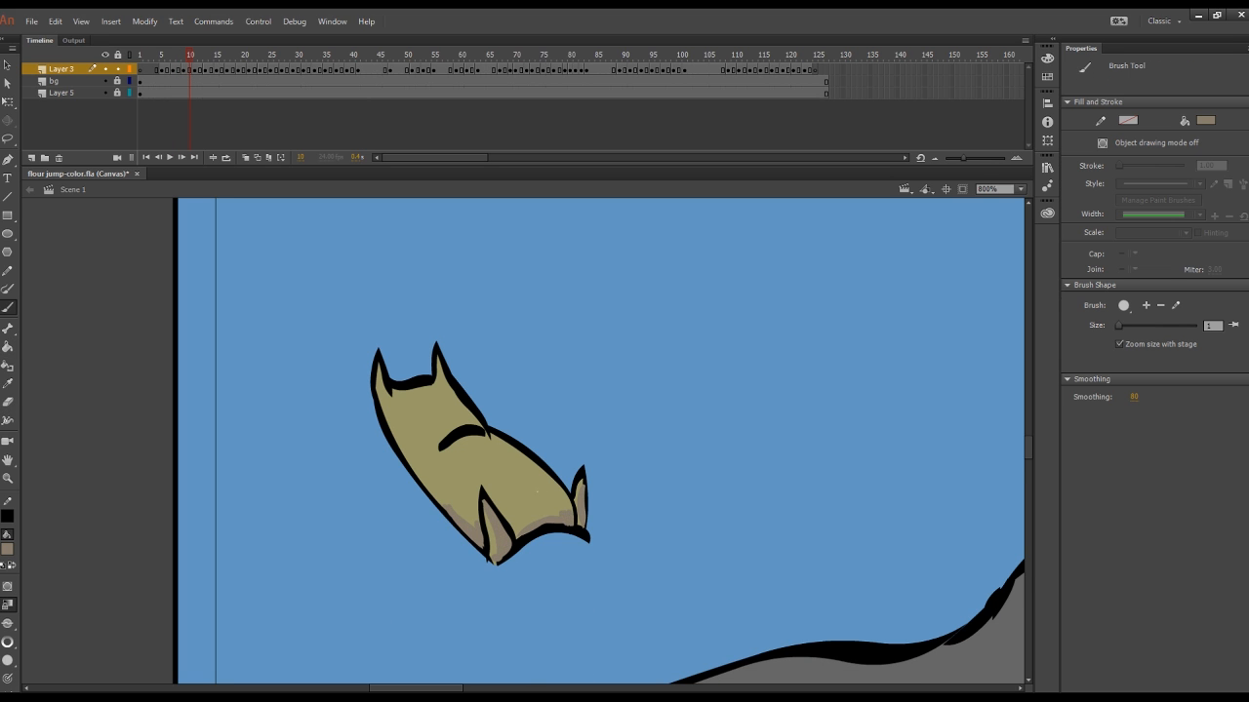
Step: Shade the lower edge and rear foot of the sack landing on the slope on frame 11
drag(963, 158, 972, 159)
scroll(625, 312, down, 3)
mouse_move(218, 57)
mouse_down()
mouse_move(206, 62)
mouse_move(230, 66)
mouse_up()
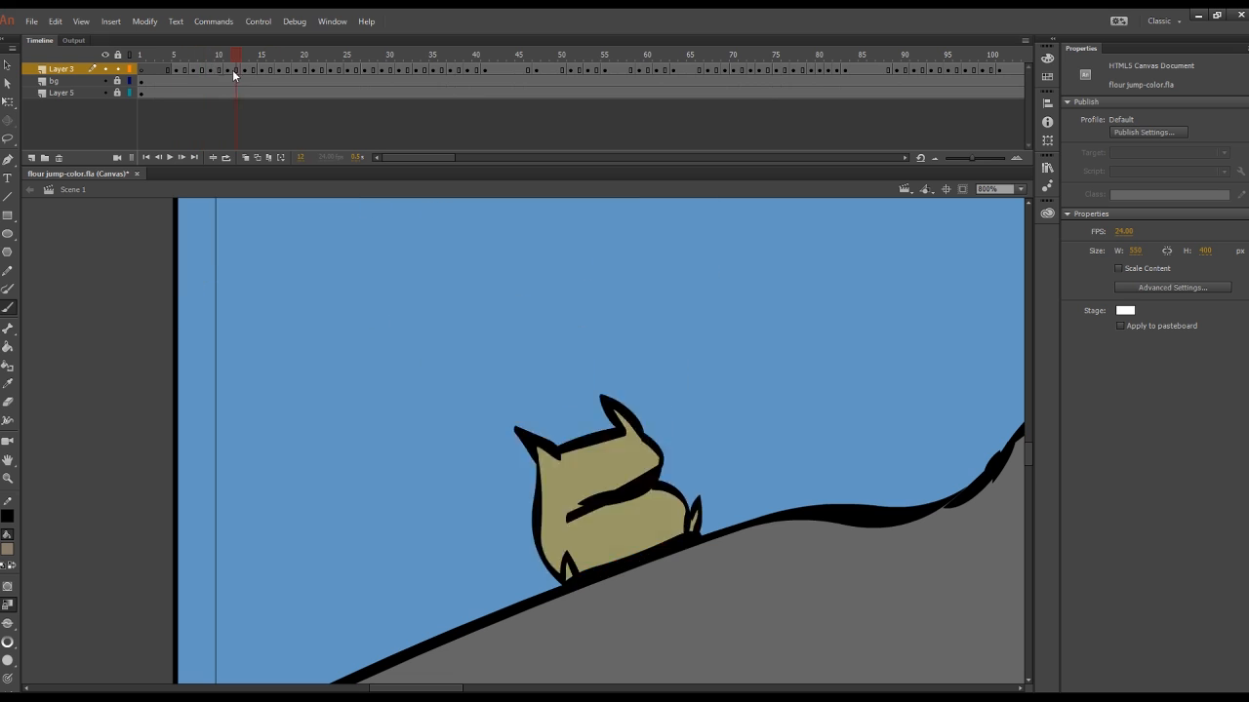
key(comma)
key(period)
drag(544, 540, 550, 560)
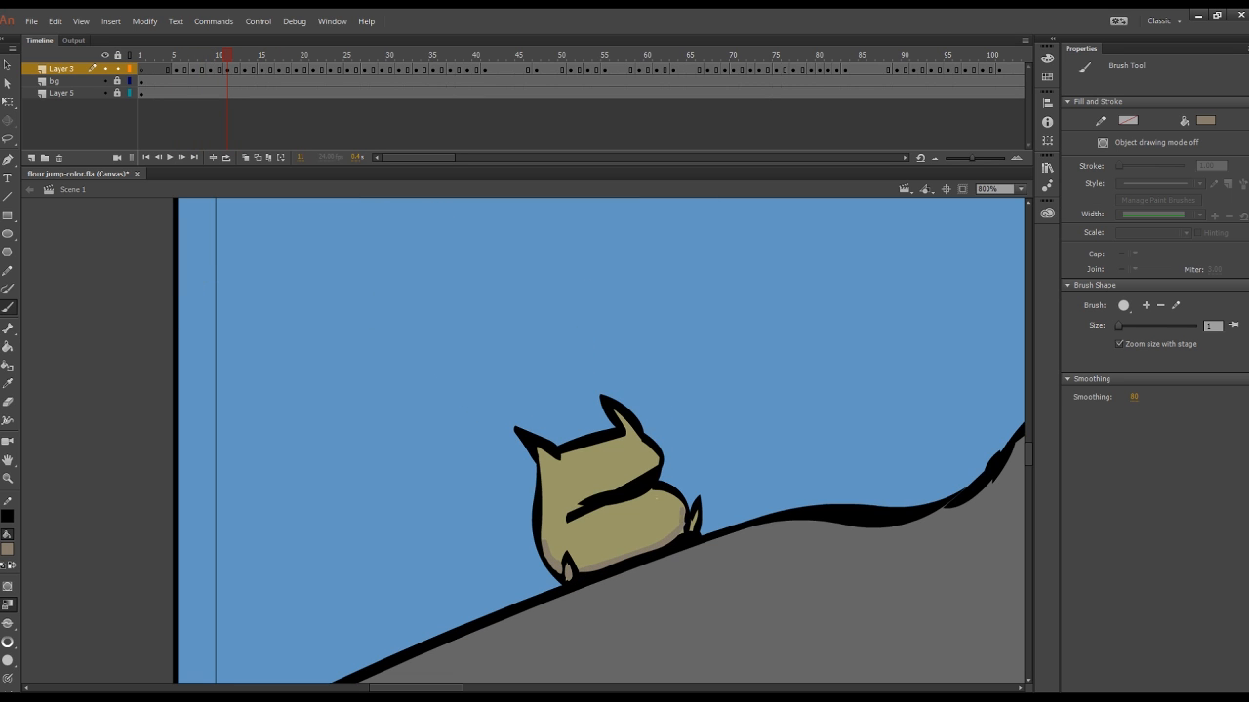
Step: Shade the underside and feet of the squashed sack on frame 14 and advance to the airborne drawing that follows
key(period)
key(period)
key(period)
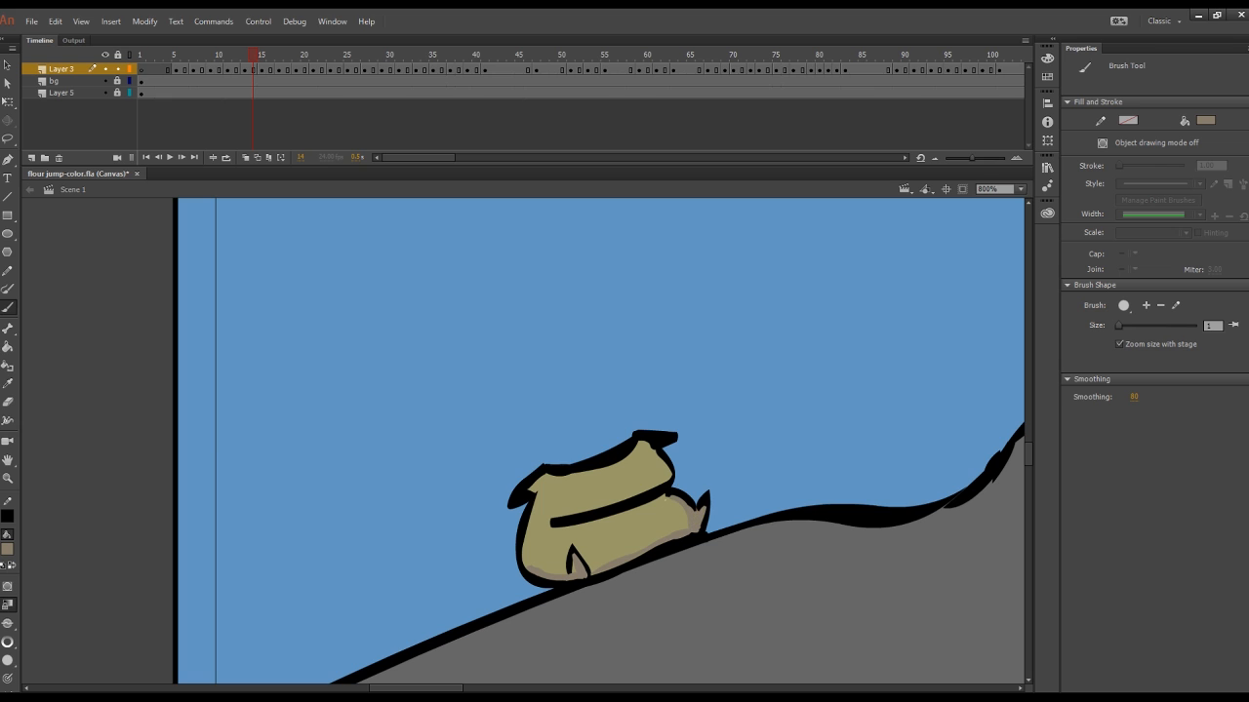
key(period)
key(period)
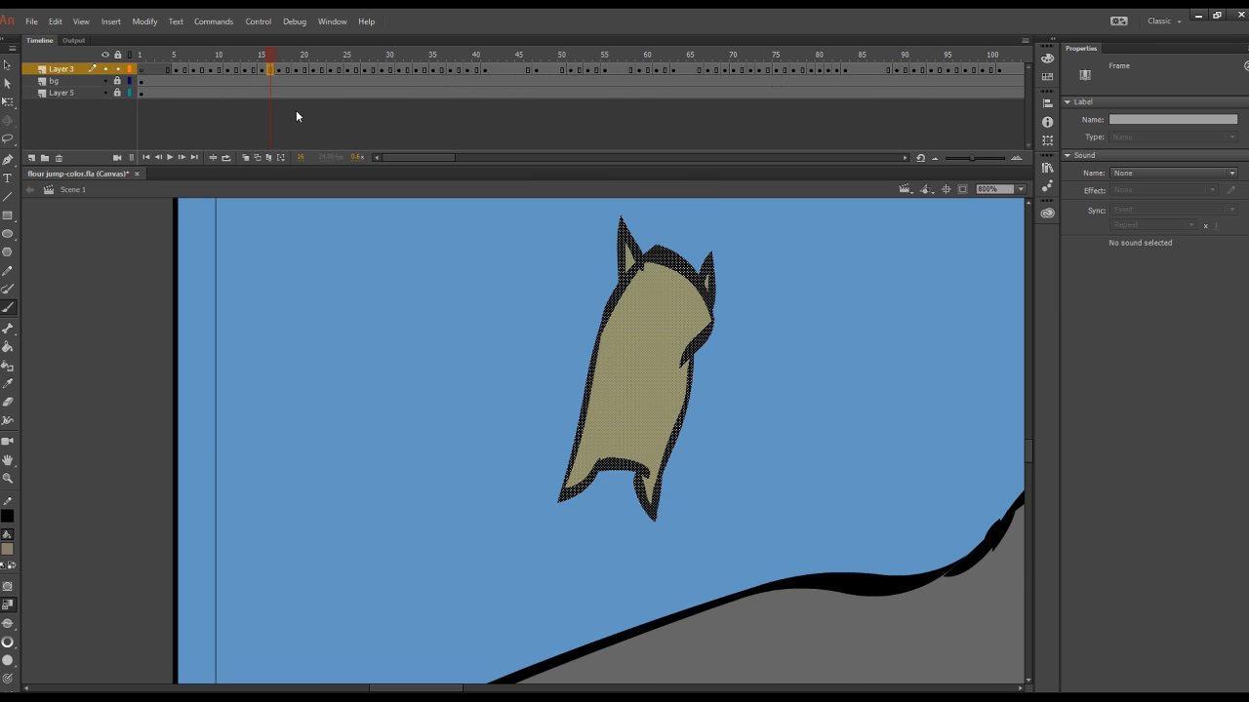
key(period)
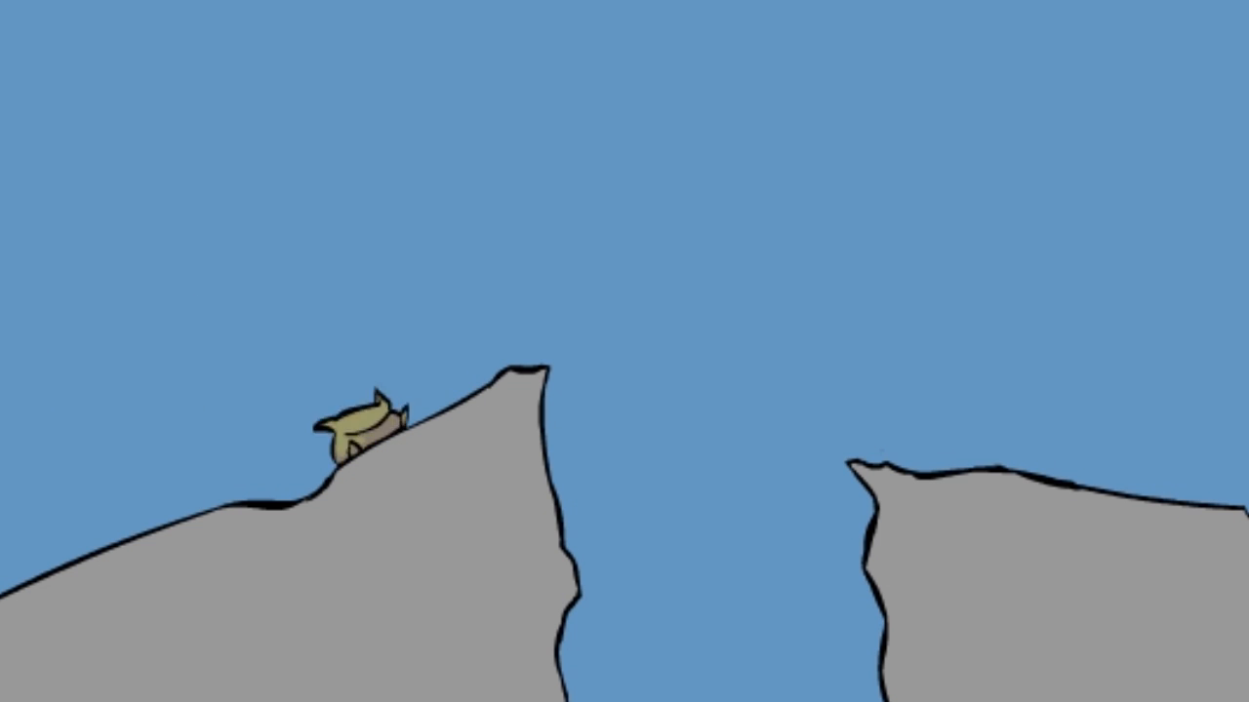